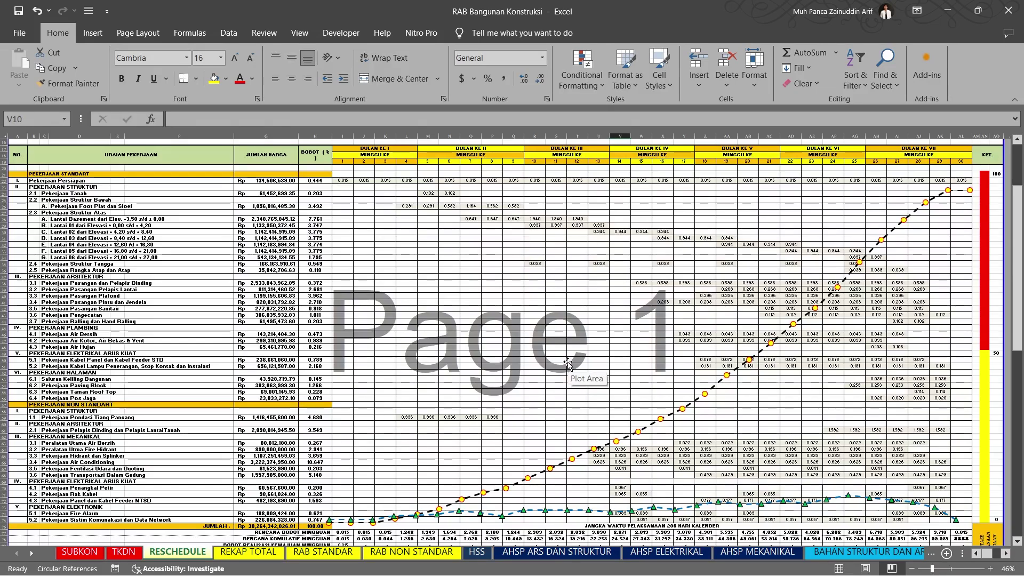
Bring up the BAHAN NON STANDAR sheet with the non-standard unit prices at the end of the workbook
click(884, 557)
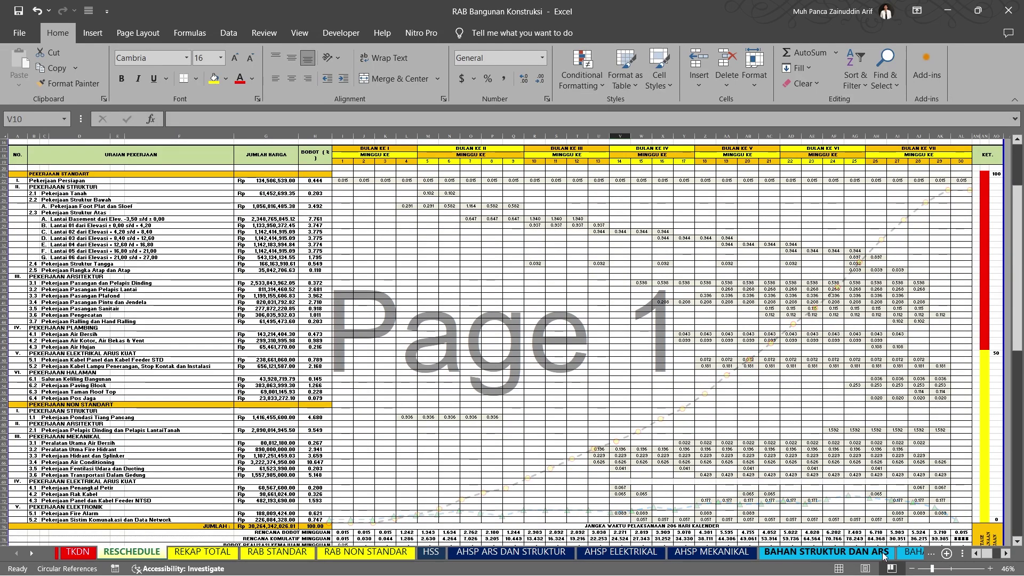
click(903, 557)
click(905, 558)
click(904, 559)
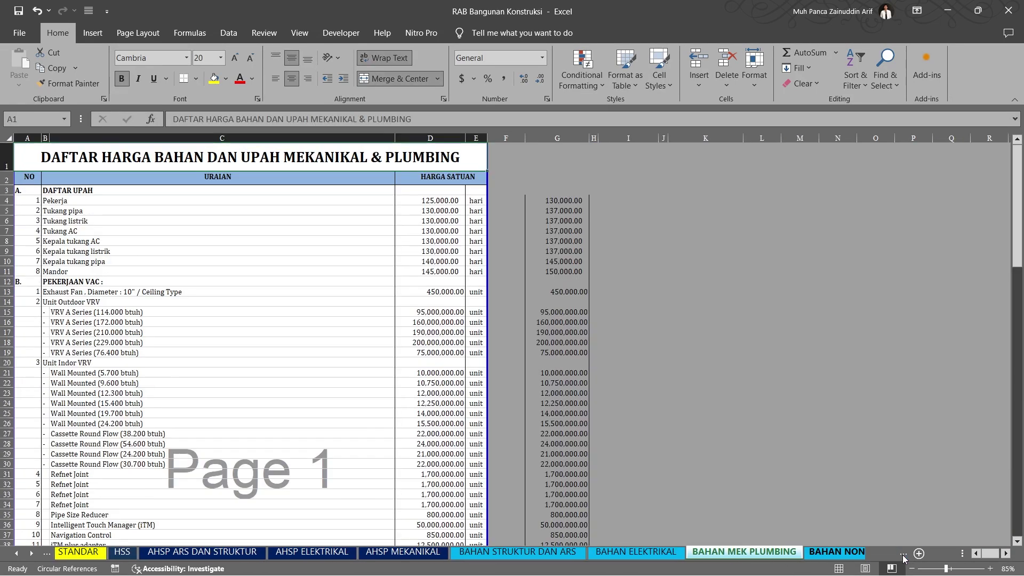
click(904, 559)
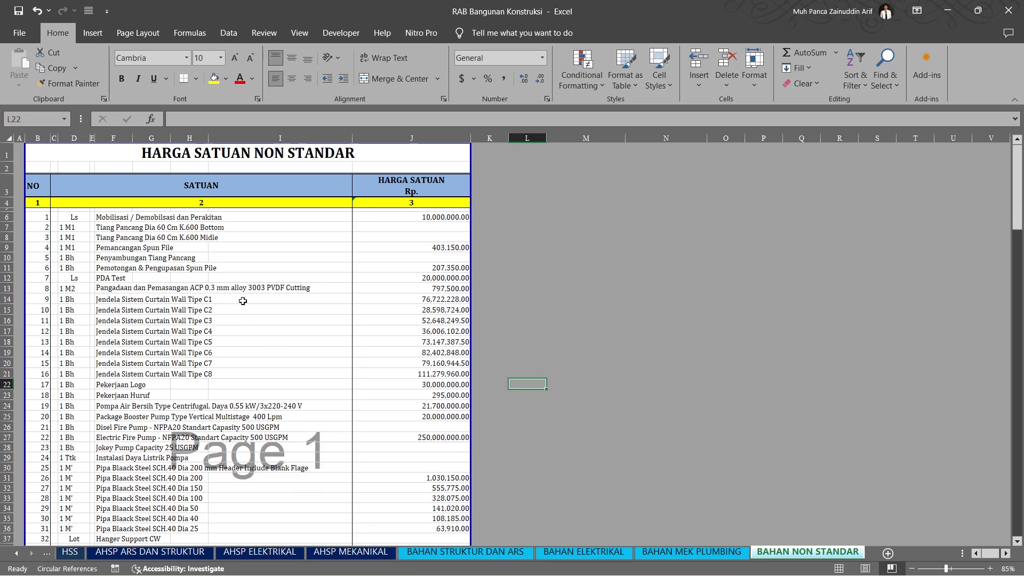
Look through the material price sheets from BAHAN MEK PLUMBING back to BAHAN STRUKTUR DAN ARS and forward to BAHAN NON STANDAR
click(674, 552)
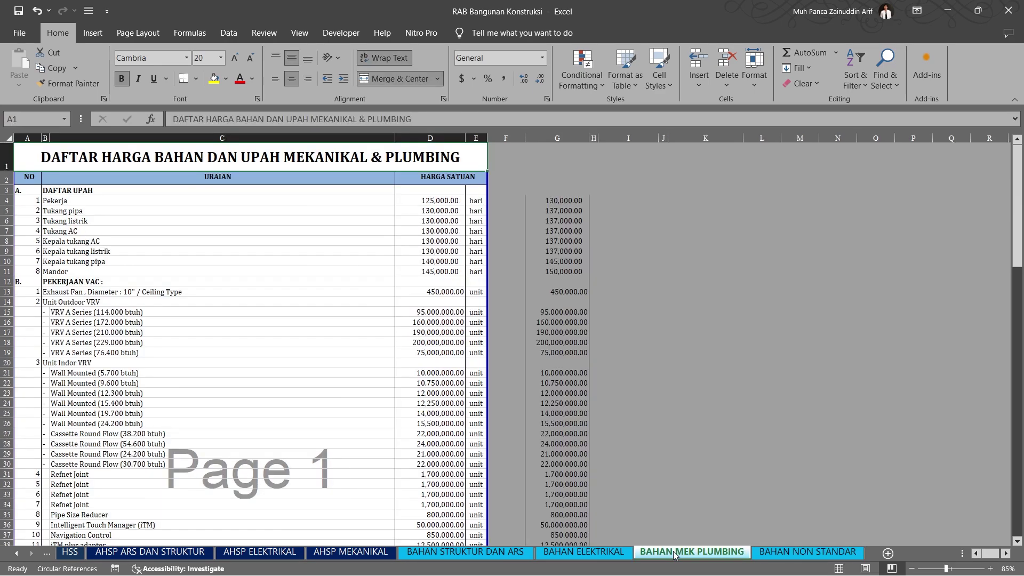
click(617, 554)
click(499, 554)
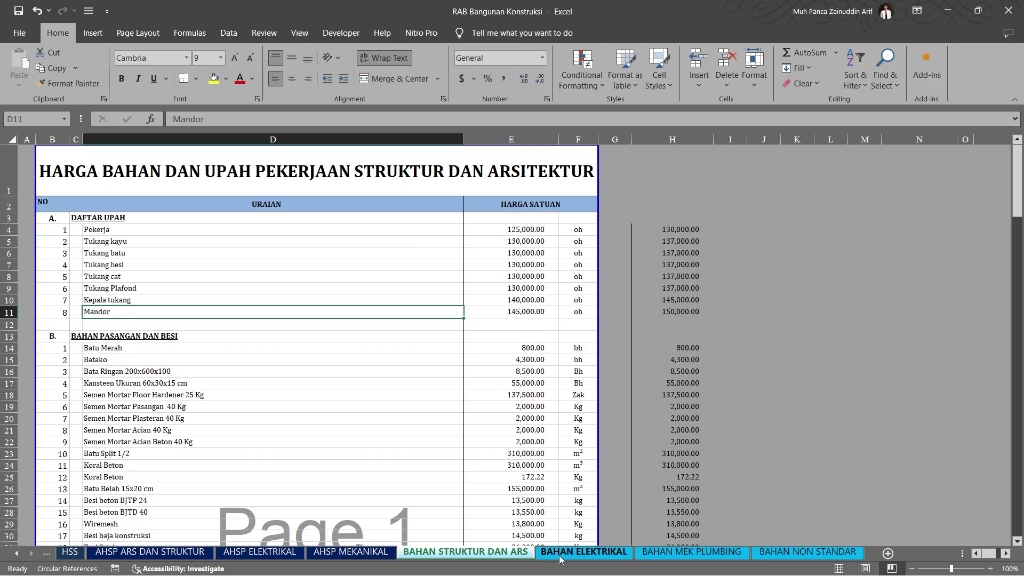
click(559, 555)
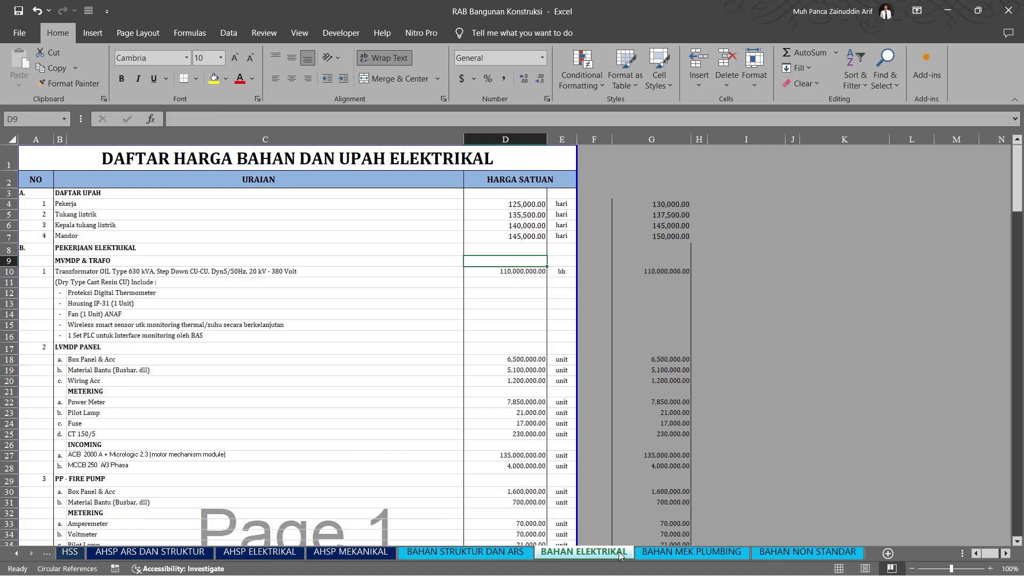
click(671, 554)
click(771, 555)
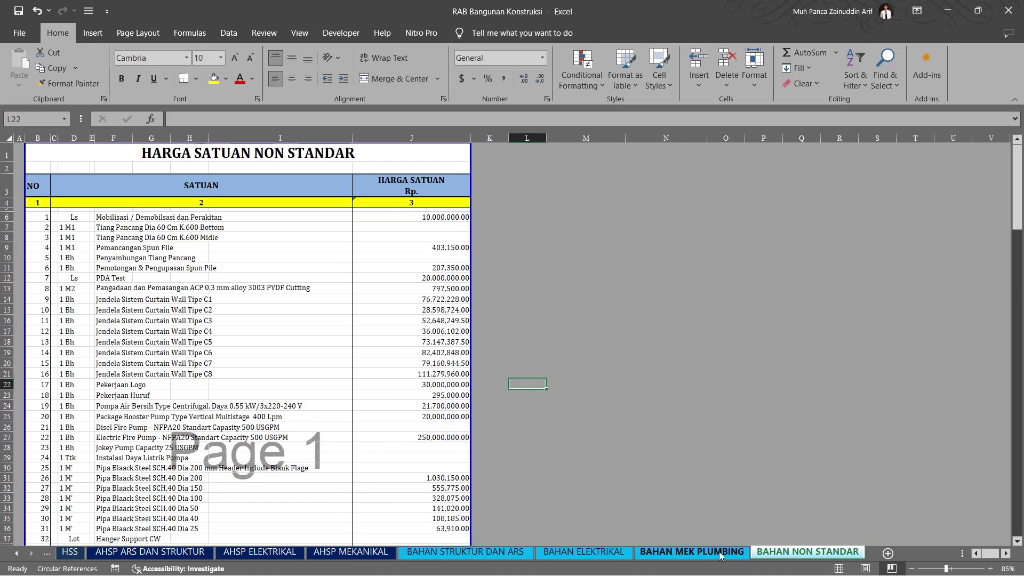
Review the four BAHAN price sheets once more, covering structure and architecture, electrical, mechanical and plumbing, and non-standard items
click(676, 556)
click(581, 555)
click(504, 557)
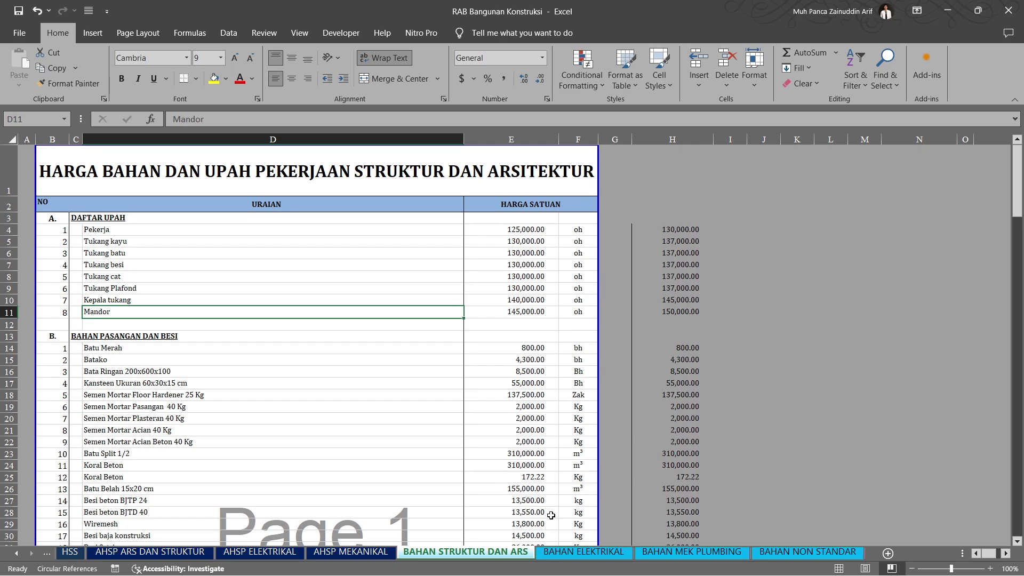
click(590, 555)
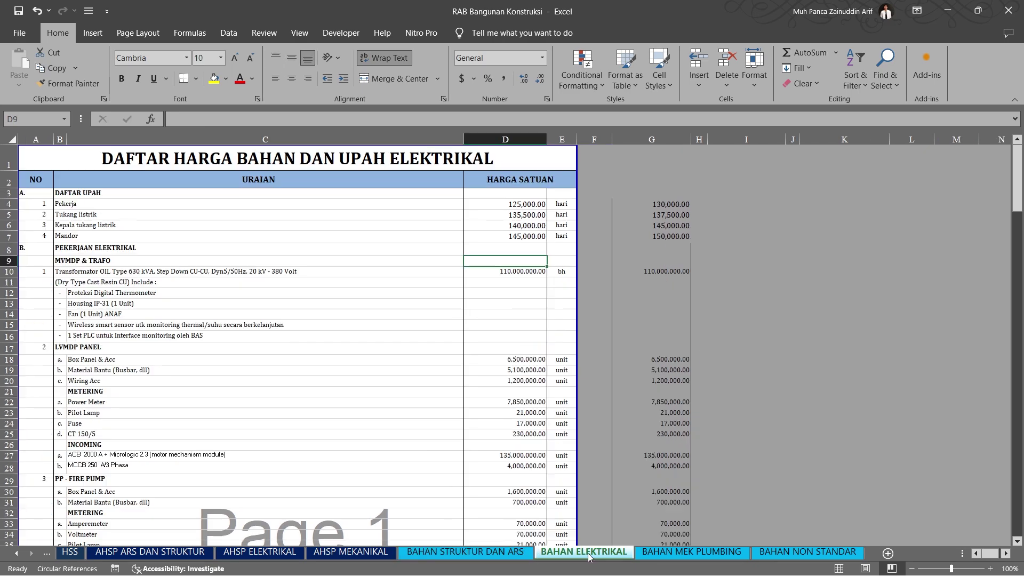
click(666, 556)
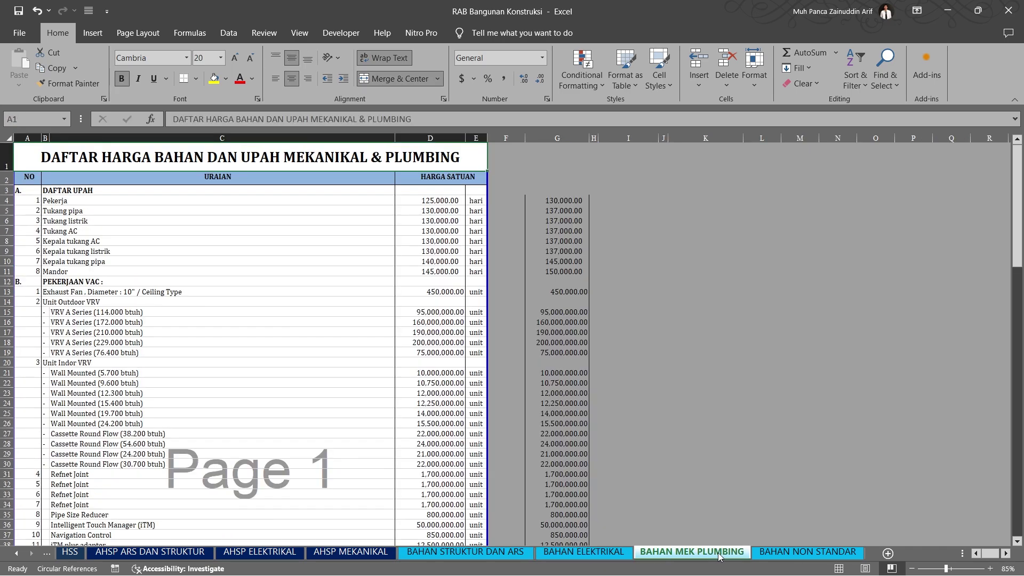
click(772, 555)
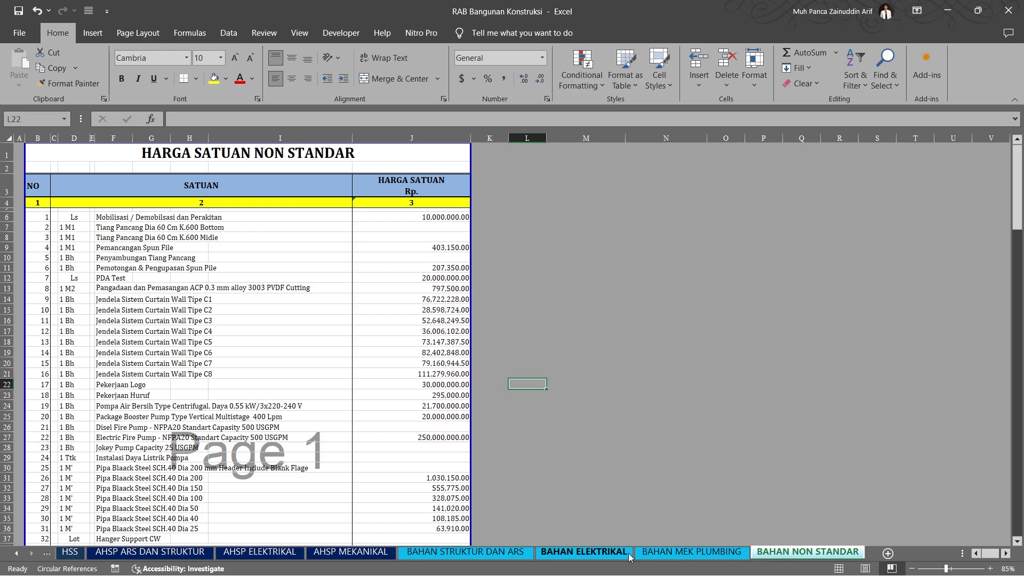
Examine the material prices on the BAHAN STRUKTUR DAN ARS sheet down to the wood and partition sections
click(465, 552)
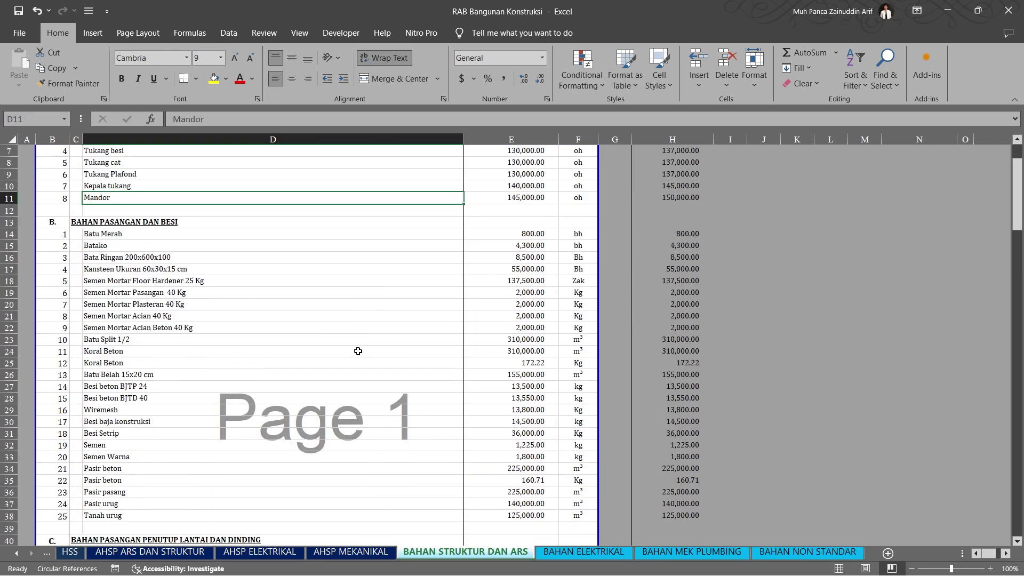
scroll(358, 351, down, 5)
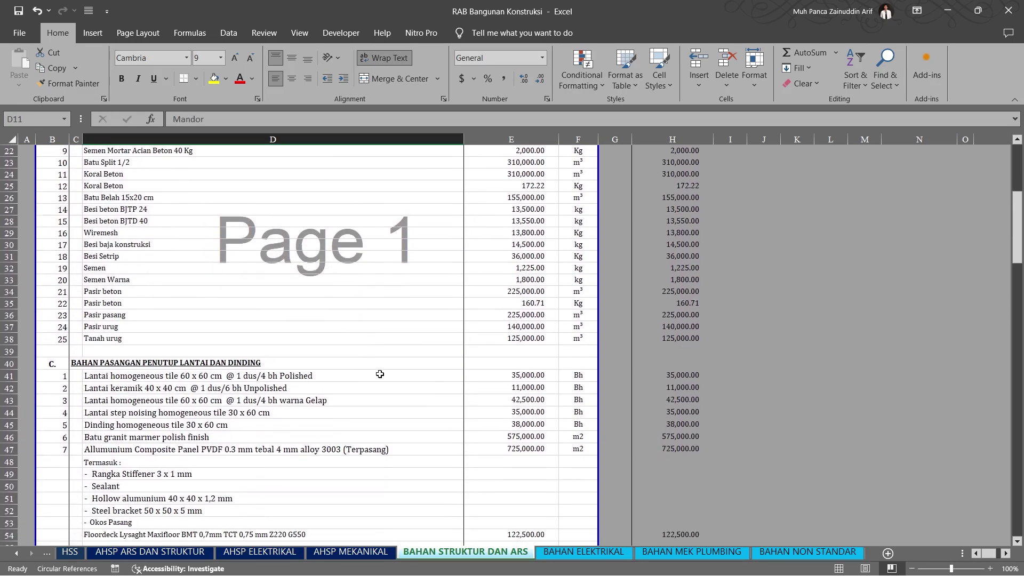
scroll(379, 374, down, 6)
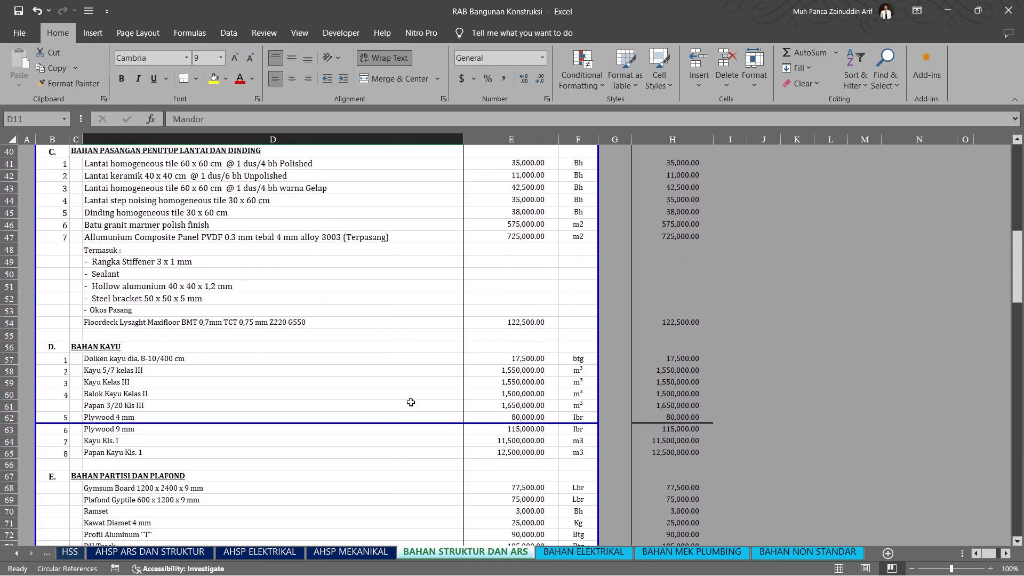
scroll(411, 402, down, 1)
Examine the BAHAN ELEKTRIKAL price list, checking the LVMDP panel prices in cells D18 to D20
click(584, 552)
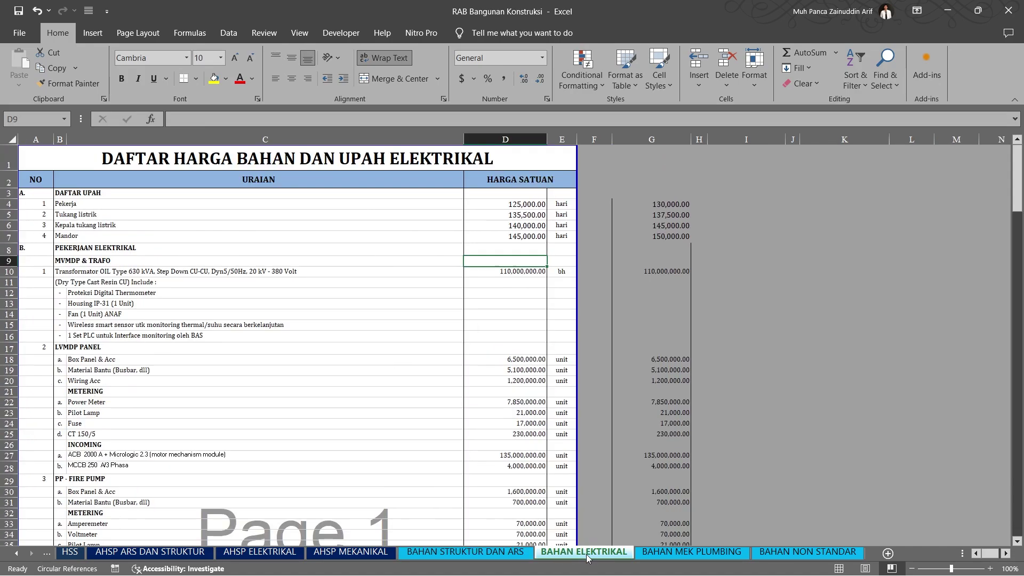
scroll(160, 304, down, 4)
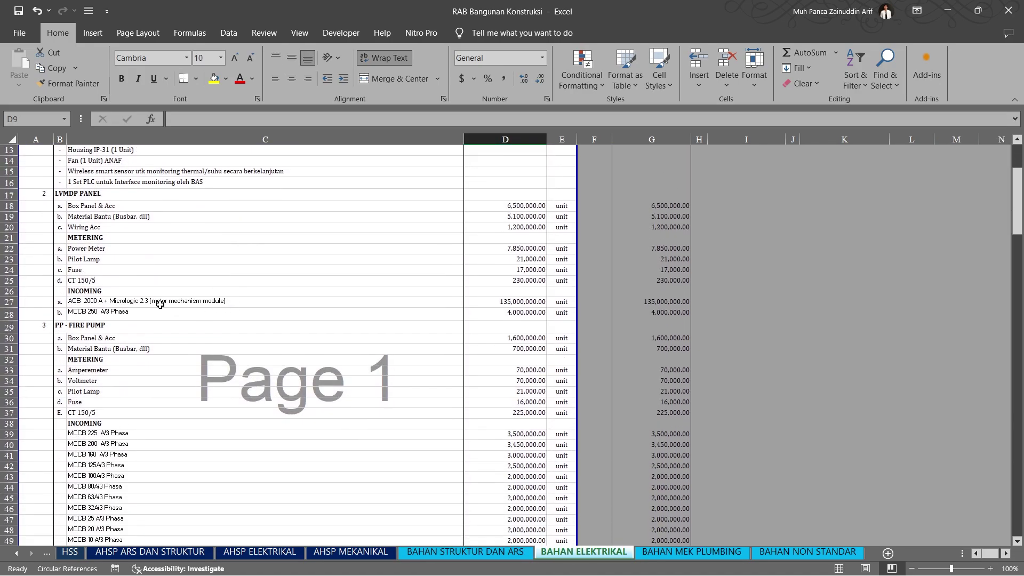
click(526, 205)
click(526, 216)
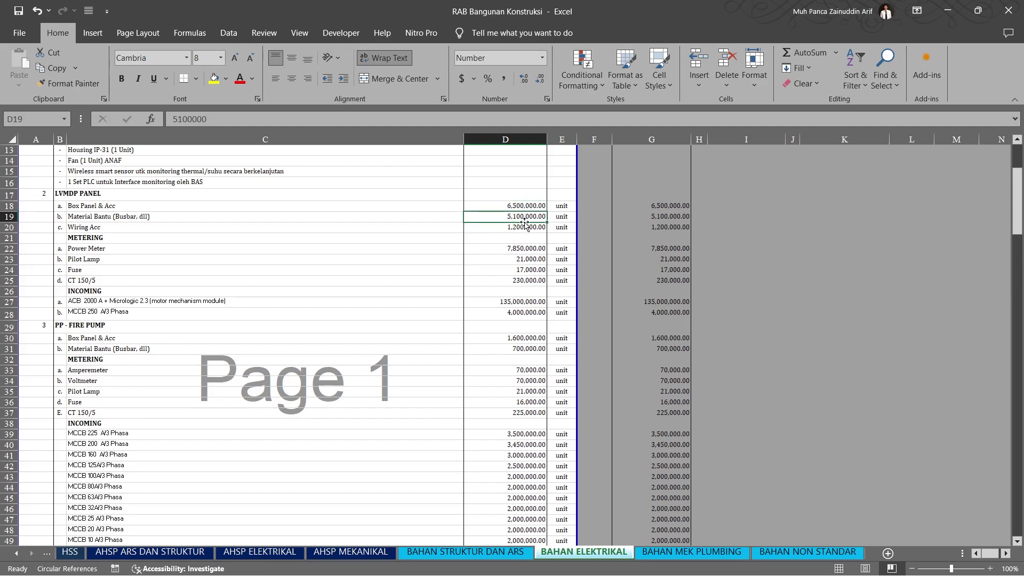
click(525, 227)
click(708, 555)
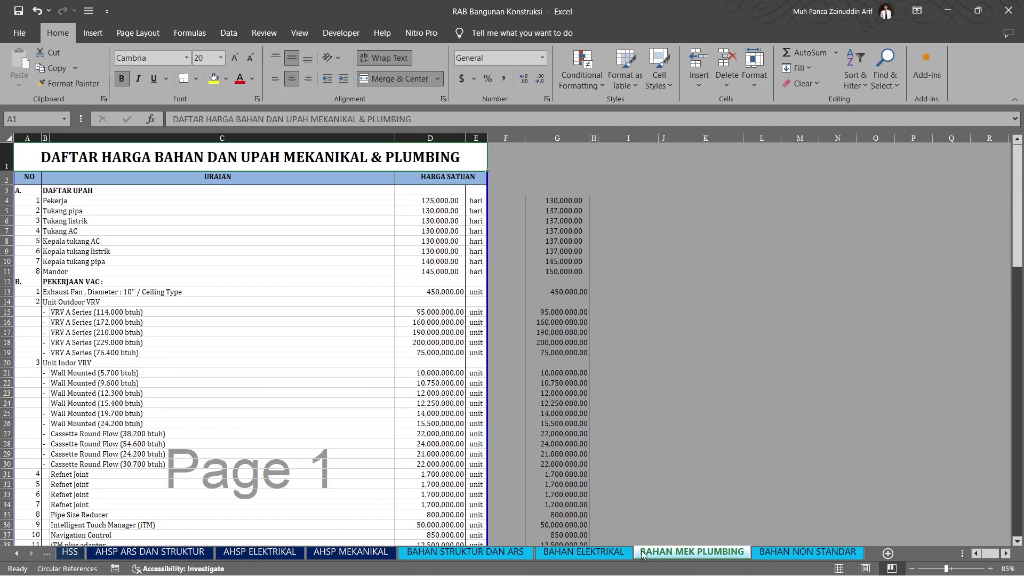
click(606, 553)
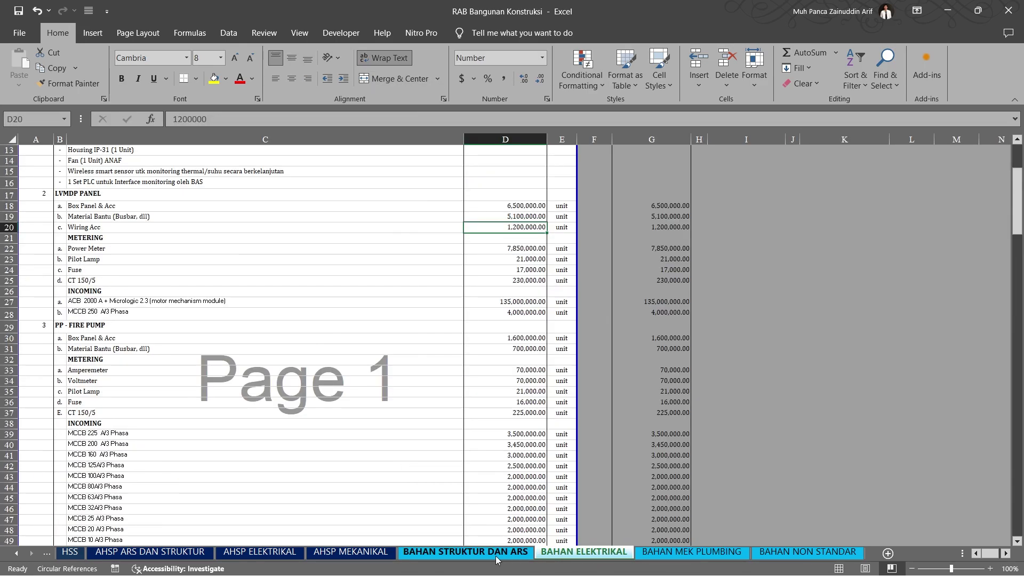
scroll(525, 424, up, 4)
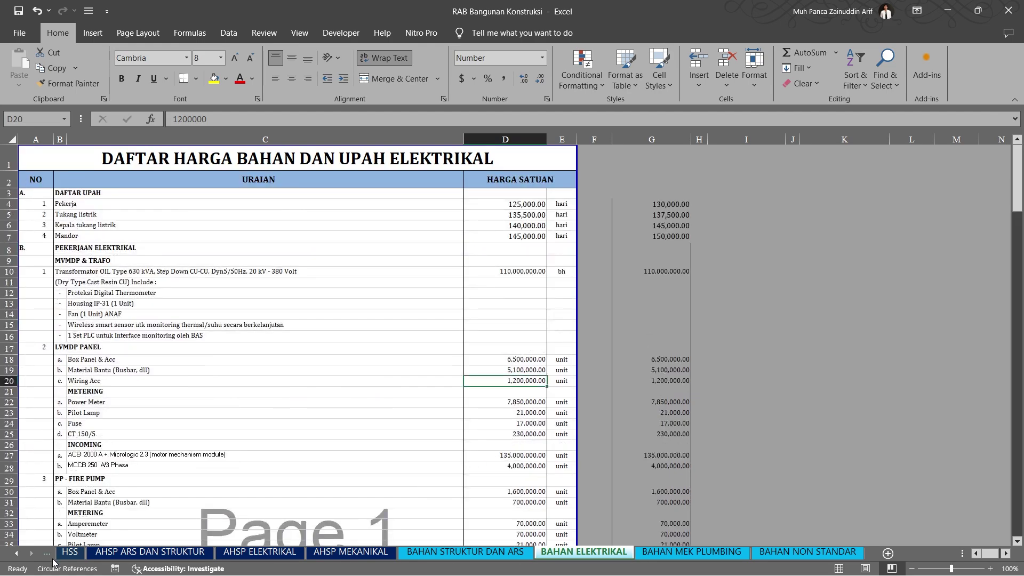
Review the unit price analyses on the AHSP ARS DAN STRUKTUR, AHSP ELEKTRIKAL and AHSP MEKANIKAL sheets
click(115, 559)
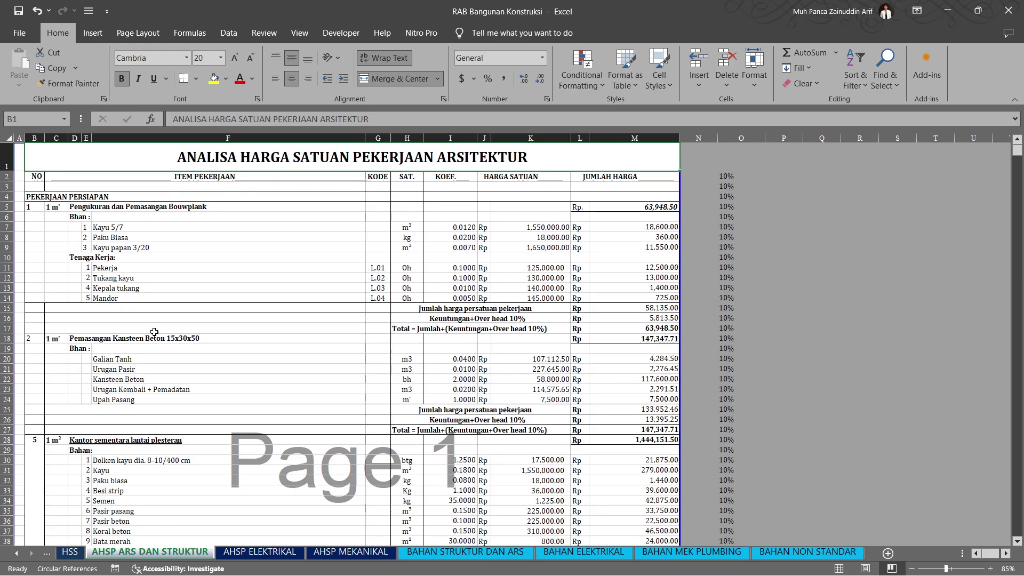
click(272, 552)
click(320, 554)
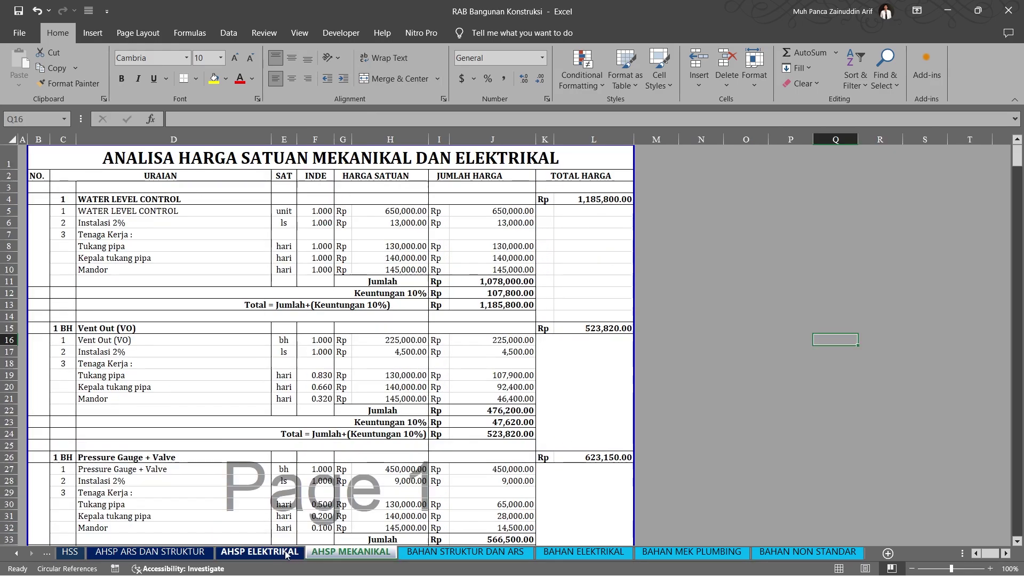
click(287, 555)
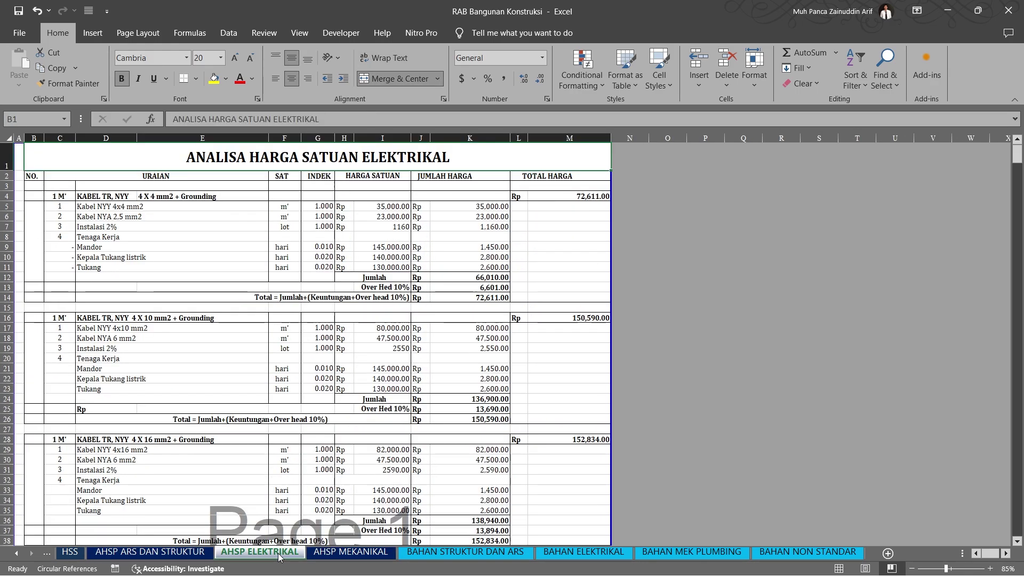
click(170, 552)
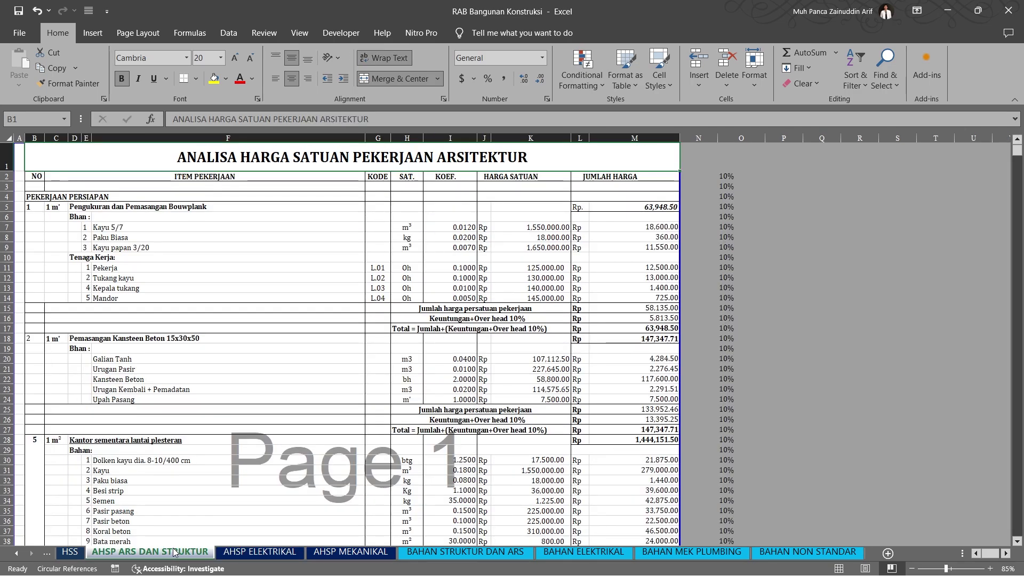
click(255, 556)
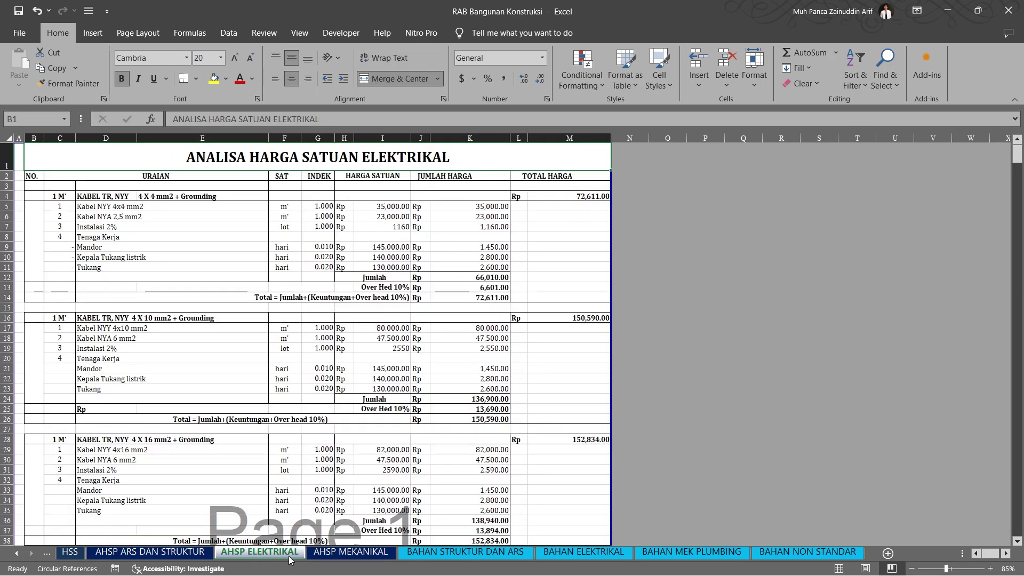
click(347, 555)
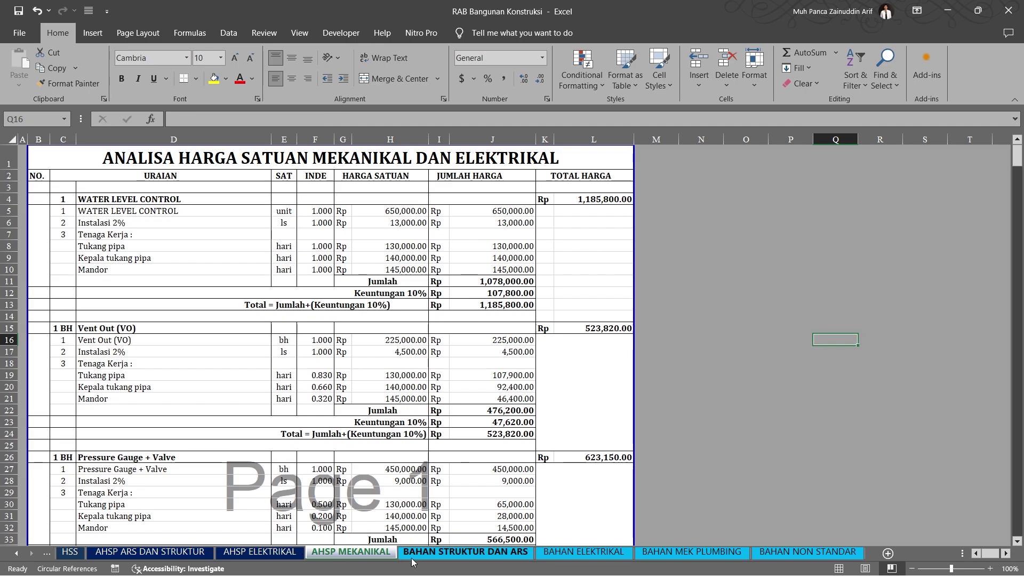
Switch to File Explorer and open the AHSP 2016 MASTER workbook from the AHSP 2016 folder inside Kumpulan AHSP
click(528, 570)
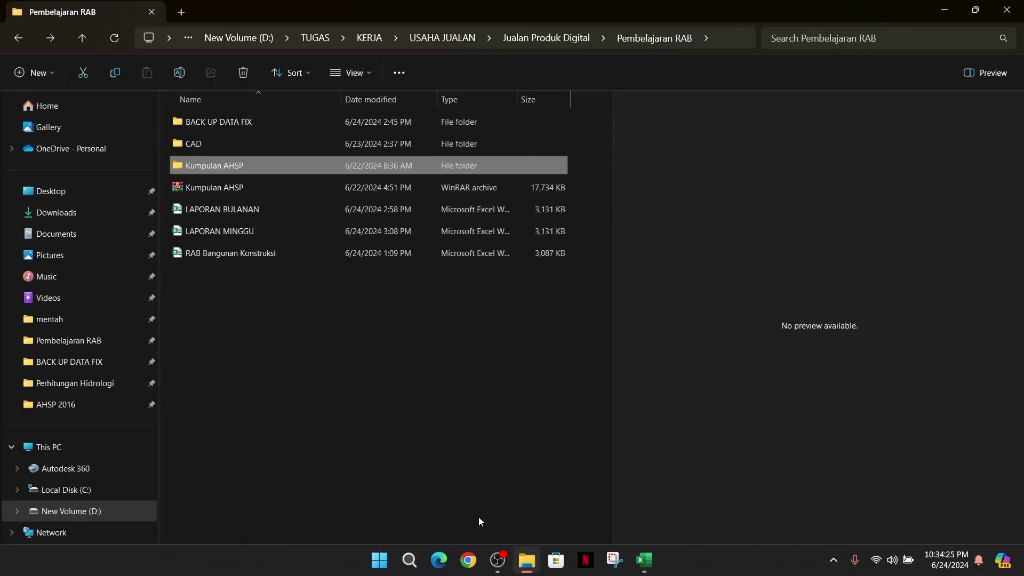
double_click(213, 165)
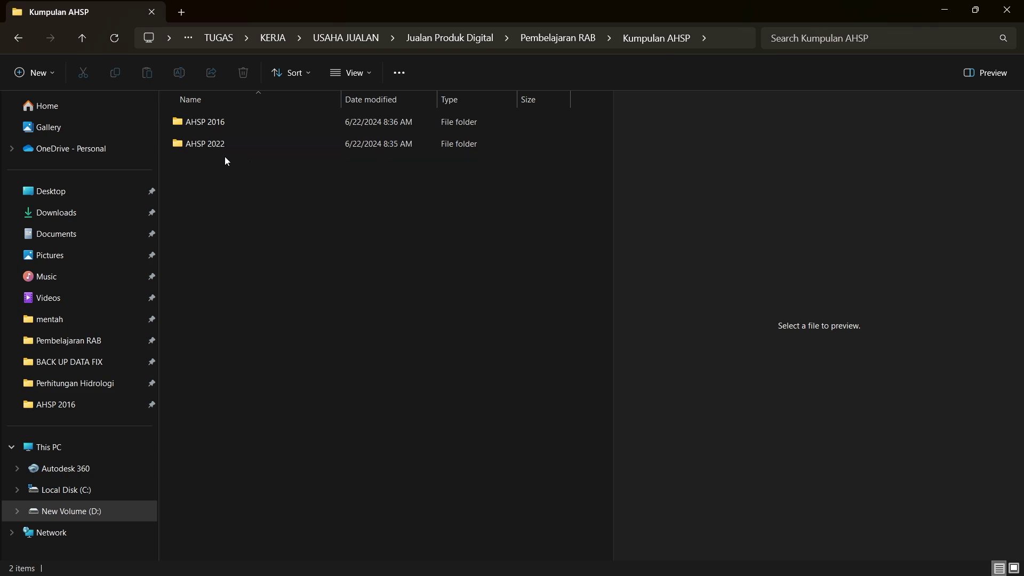
double_click(198, 125)
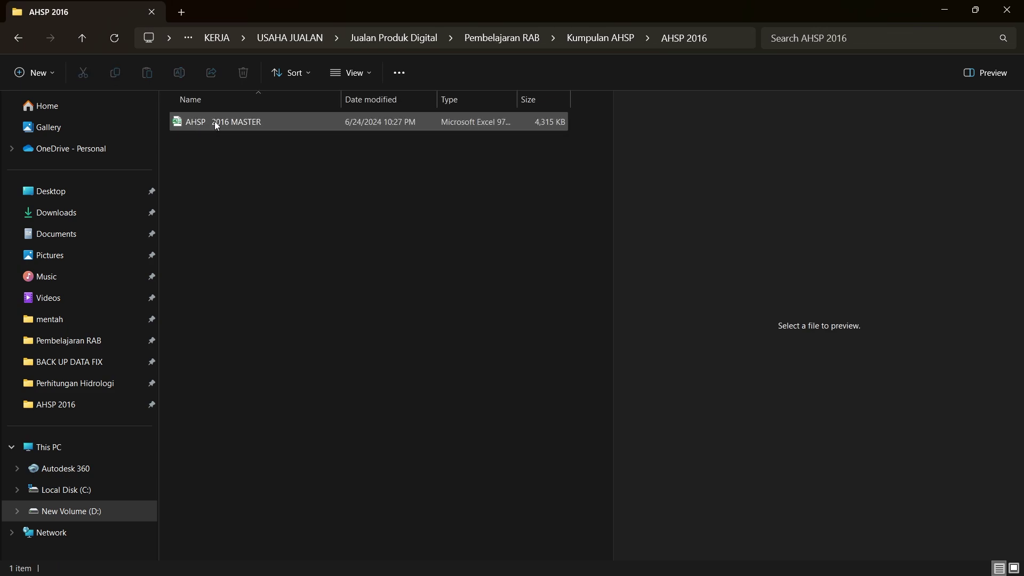
double_click(227, 124)
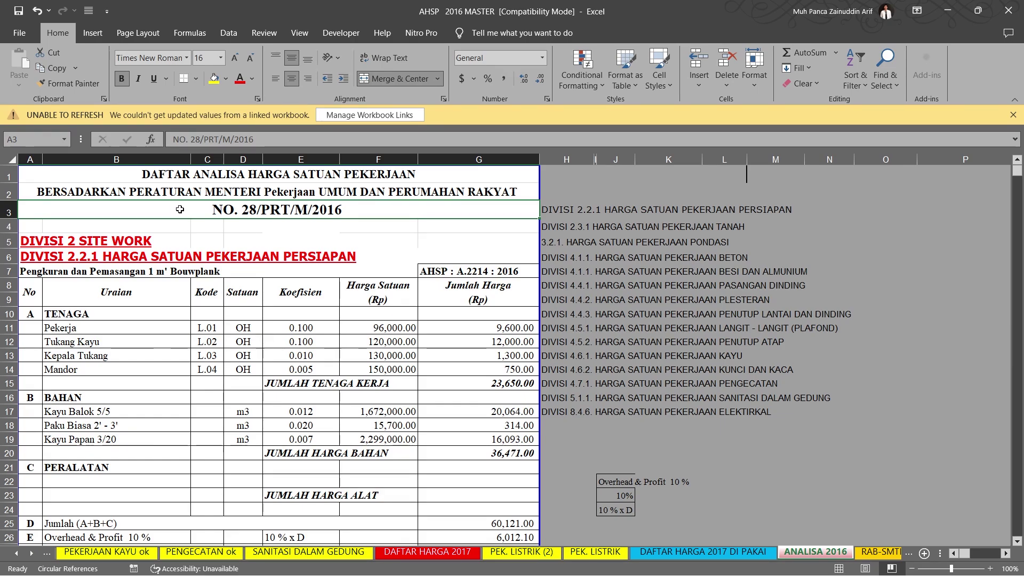
Look through the ANALISA 2016, PEK. LISTRIK, PEKERJAAN KAYU ok and RAB-SMTI sheets and return to the RAB Bangunan Konstruksi workbook
scroll(185, 241, down, 5)
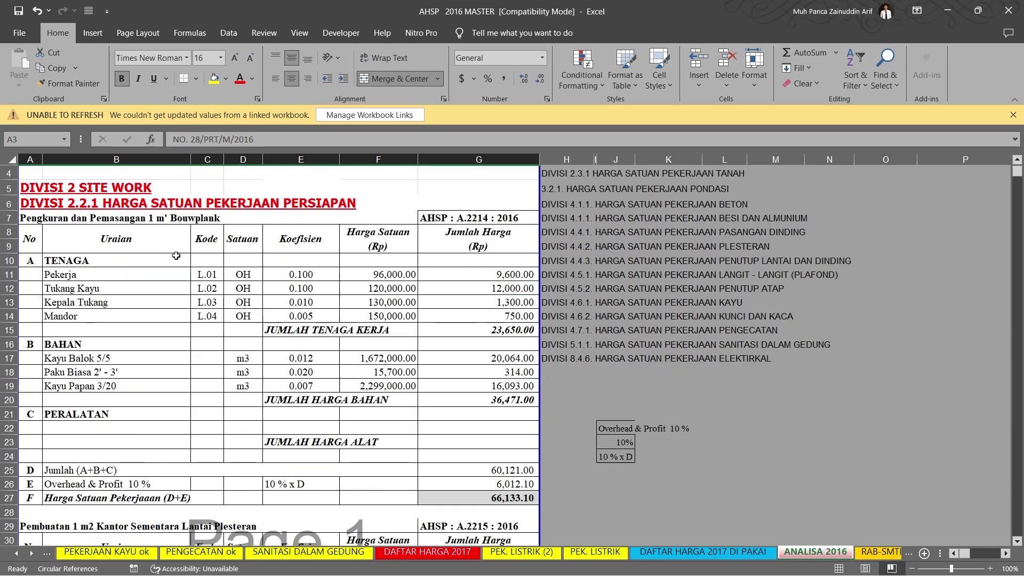
click(623, 558)
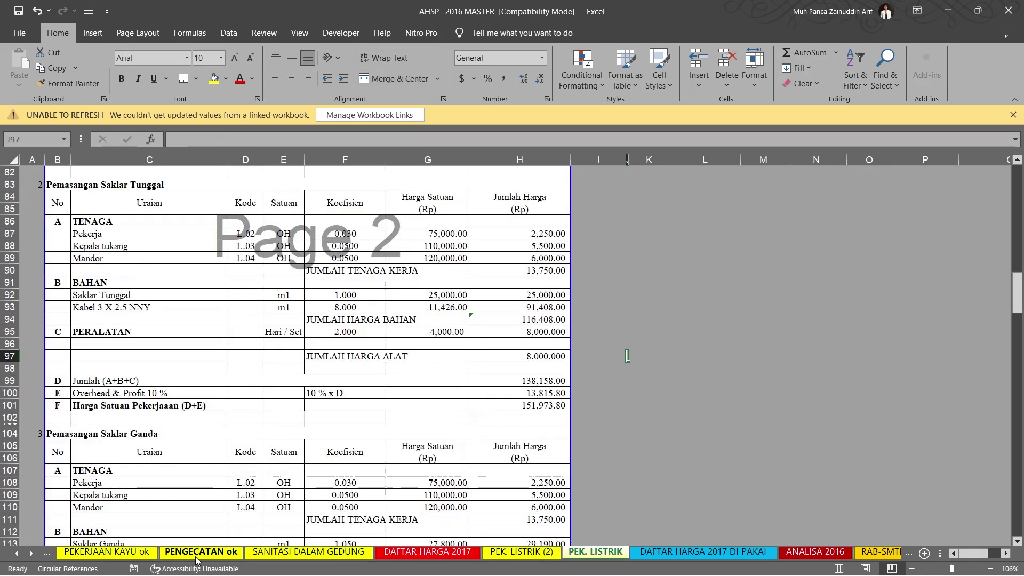
click(147, 558)
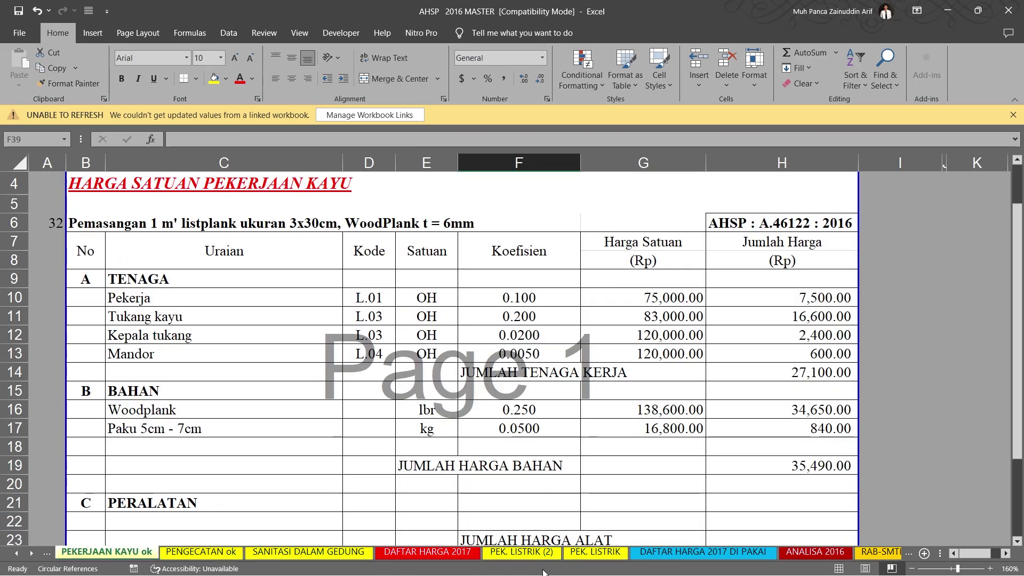
click(815, 552)
click(867, 555)
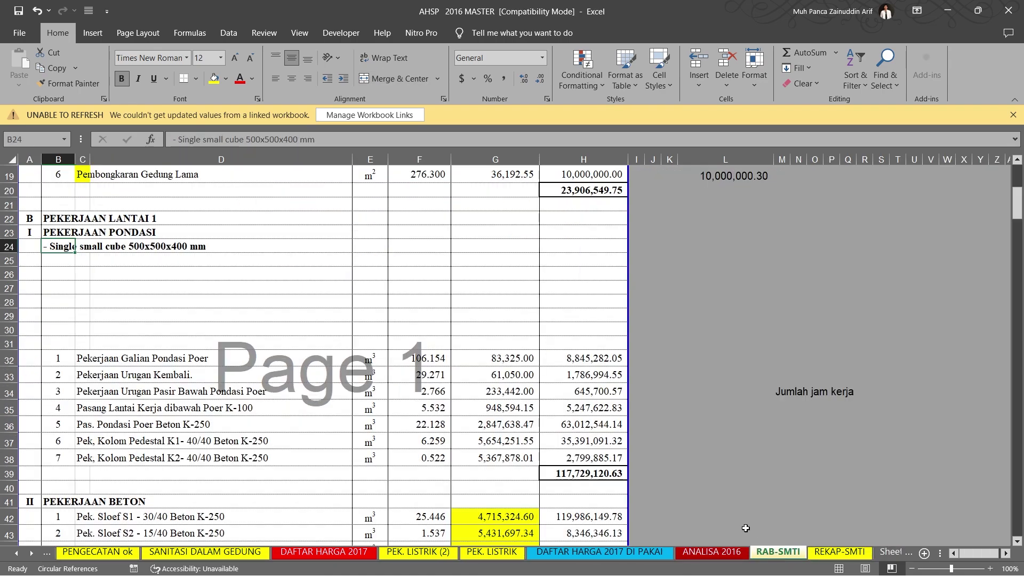
click(947, 11)
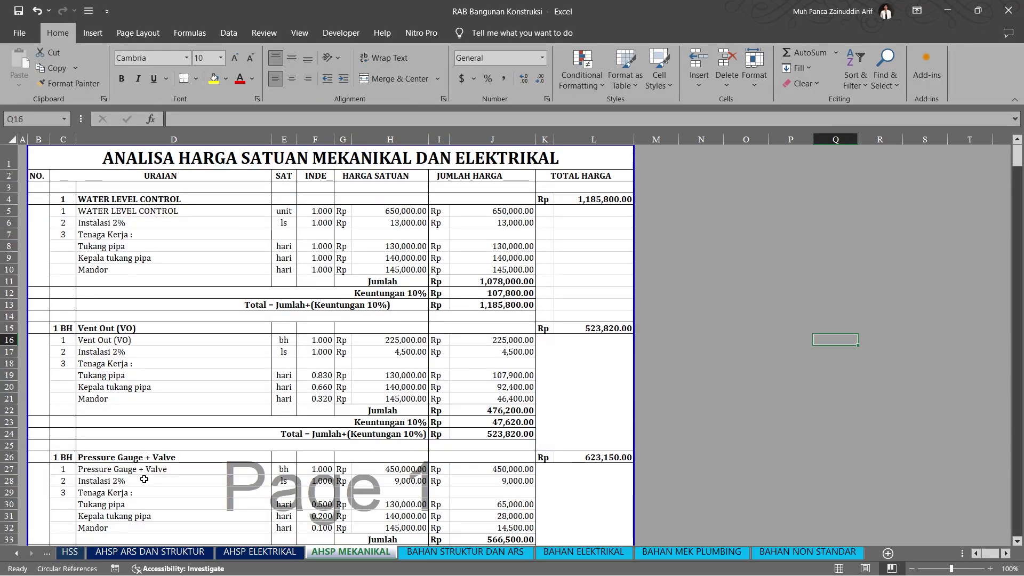
Look over the water level control, valve and pressure tank unit price analyses on the AHSP MEKANIKAL sheet
scroll(144, 480, down, 5)
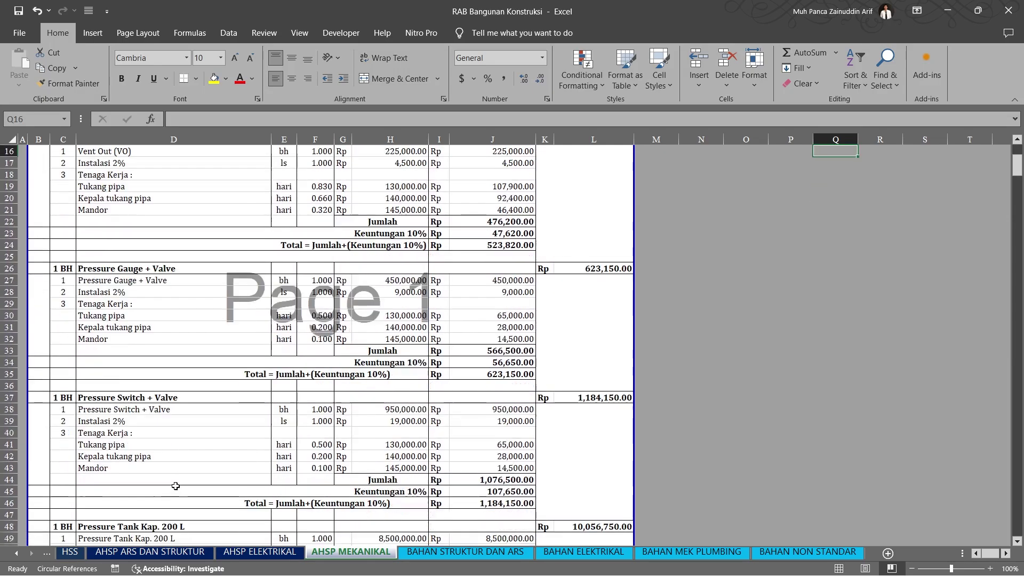
scroll(176, 486, down, 2)
scroll(175, 486, up, 7)
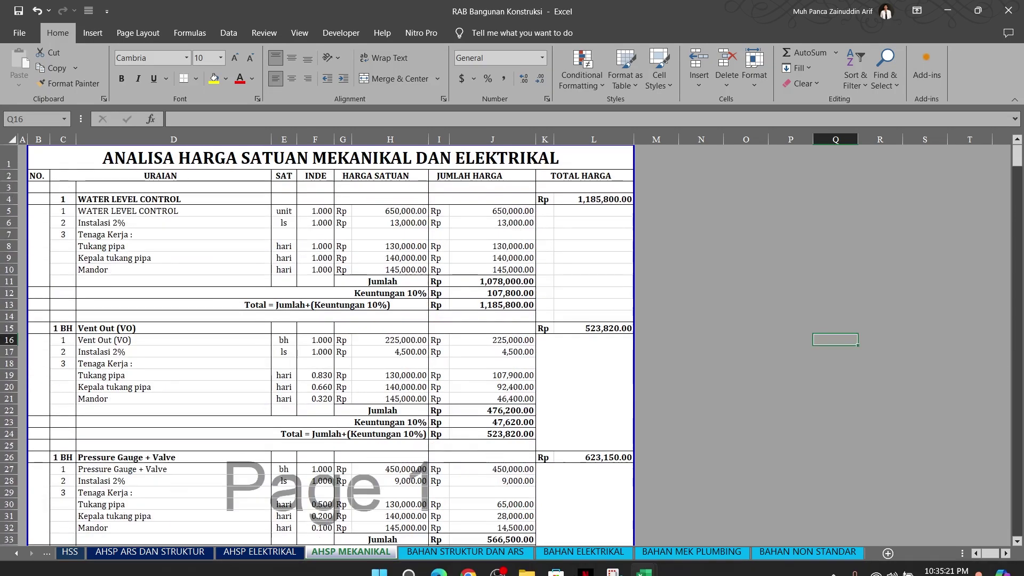
Switch to File Explorer and look through the Bagian I AHSP BidUmum PDF in the AHSP 2022 folder inside Kumpulan AHSP
click(527, 571)
click(18, 39)
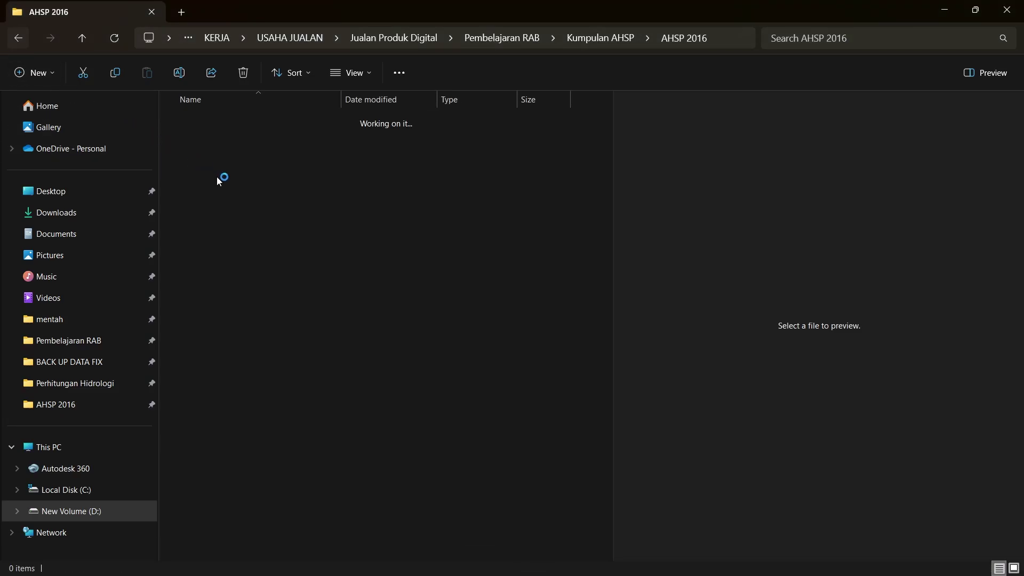
double_click(213, 145)
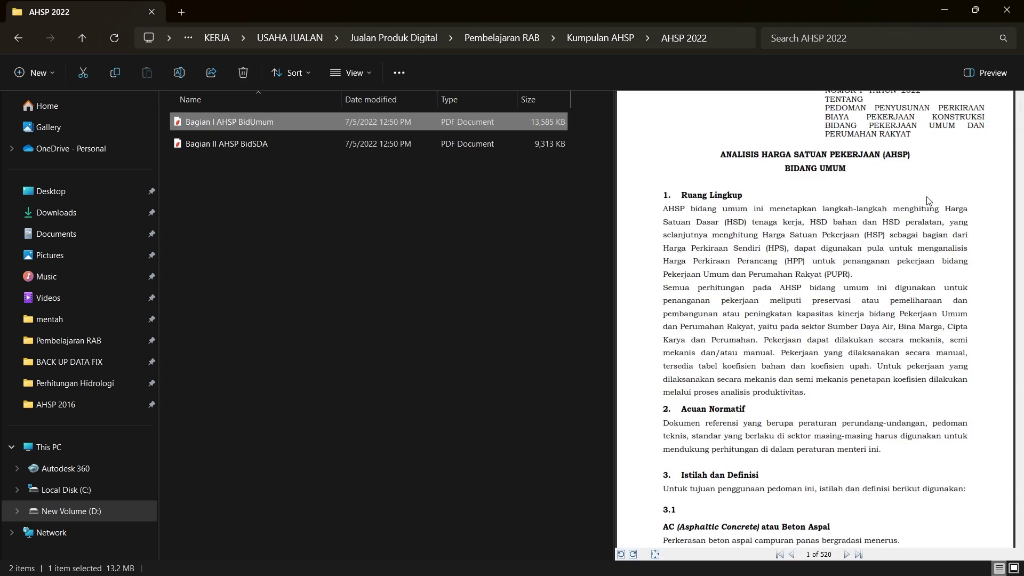
scroll(955, 204, down, 2)
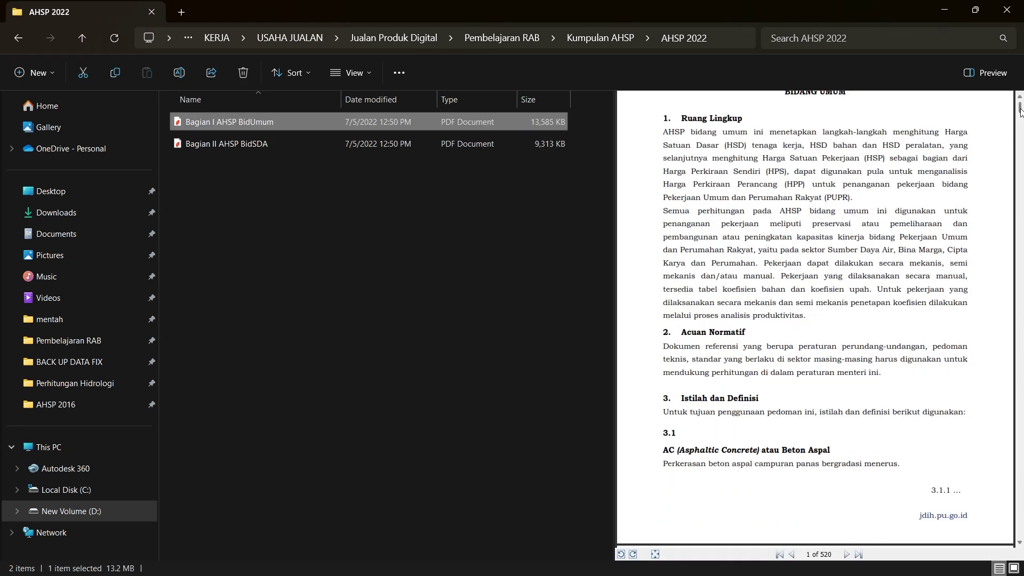
drag(1018, 113, 1020, 373)
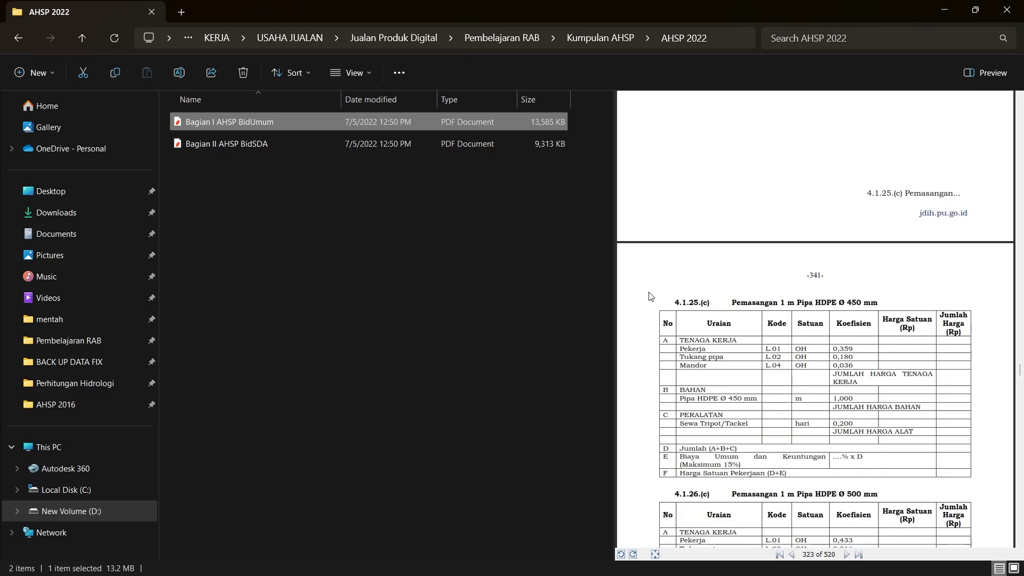
click(518, 36)
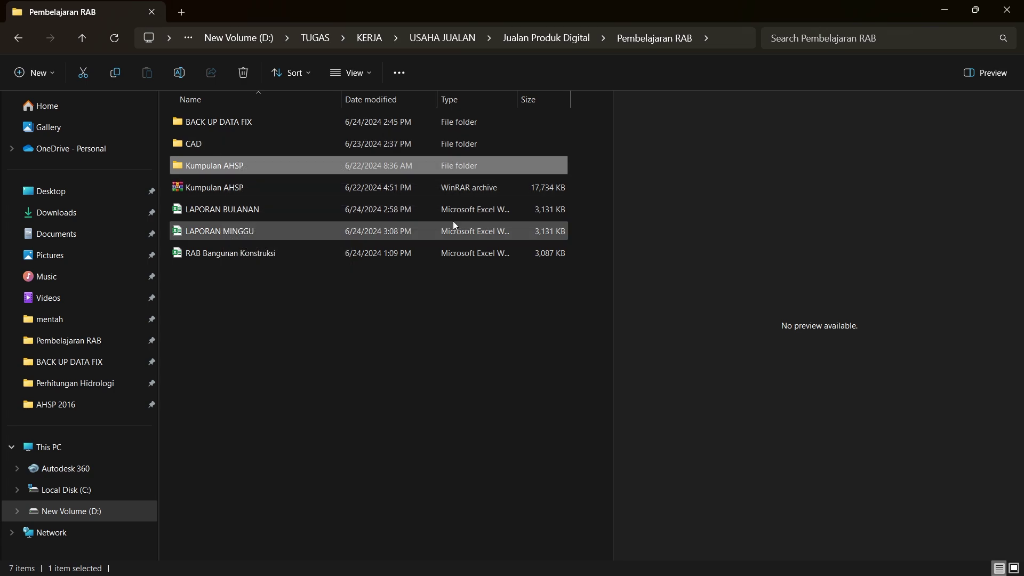
Return to the RAB Bangunan Konstruksi workbook and review the pressure gauge, switch and tank analyses on AHSP MEKANIKAL
click(955, 7)
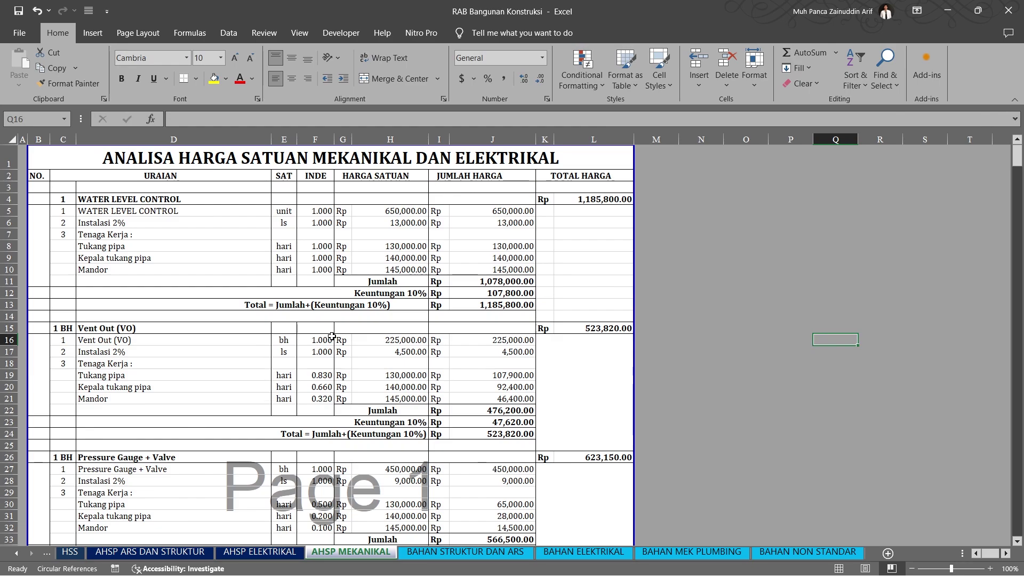
scroll(341, 326, down, 3)
scroll(332, 336, down, 9)
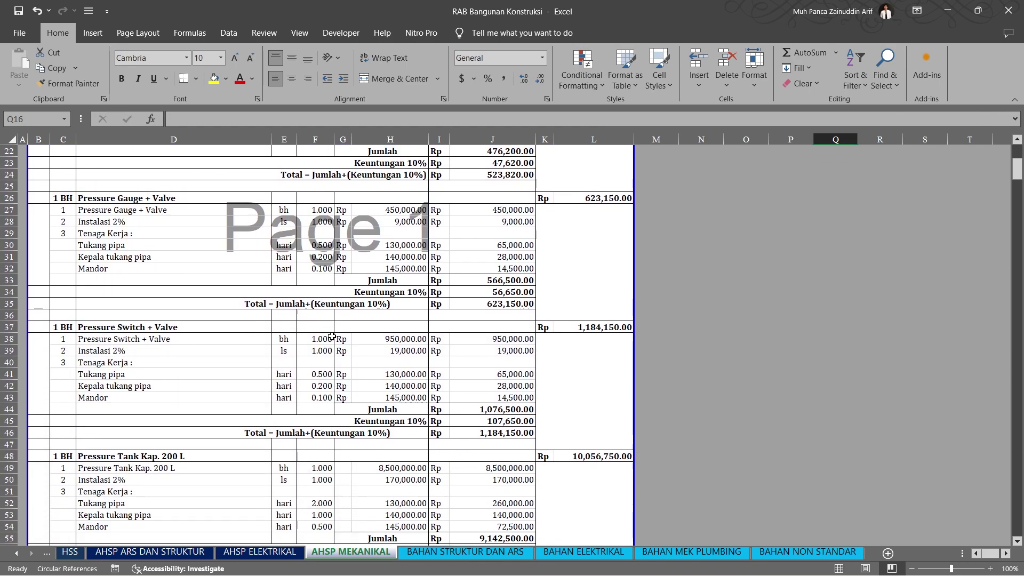
Open the HSS sheet and check which cell the Bouwplank unit price in J7 under PEKERJAAN PERSIAPAN refers to
click(70, 552)
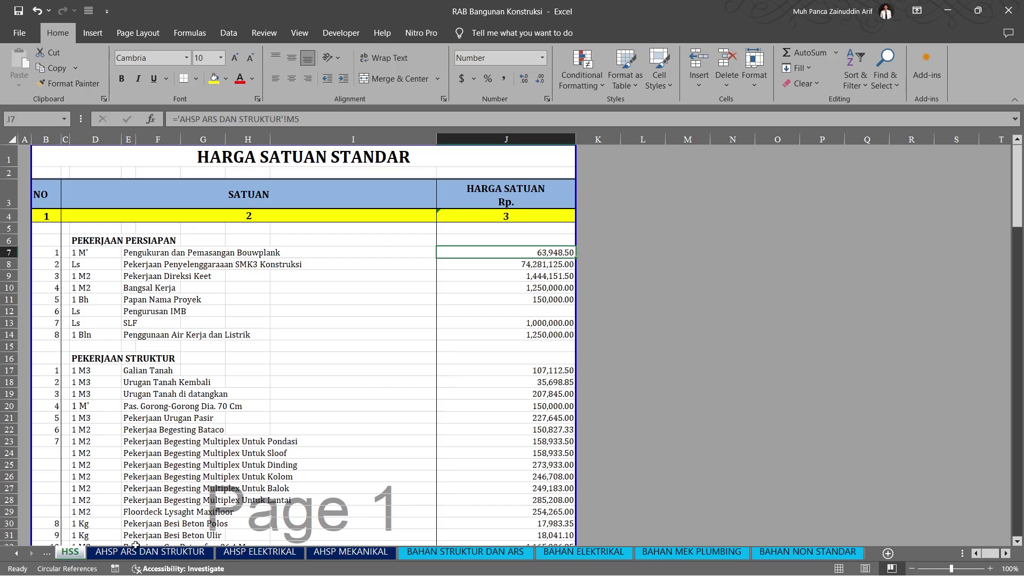
click(216, 162)
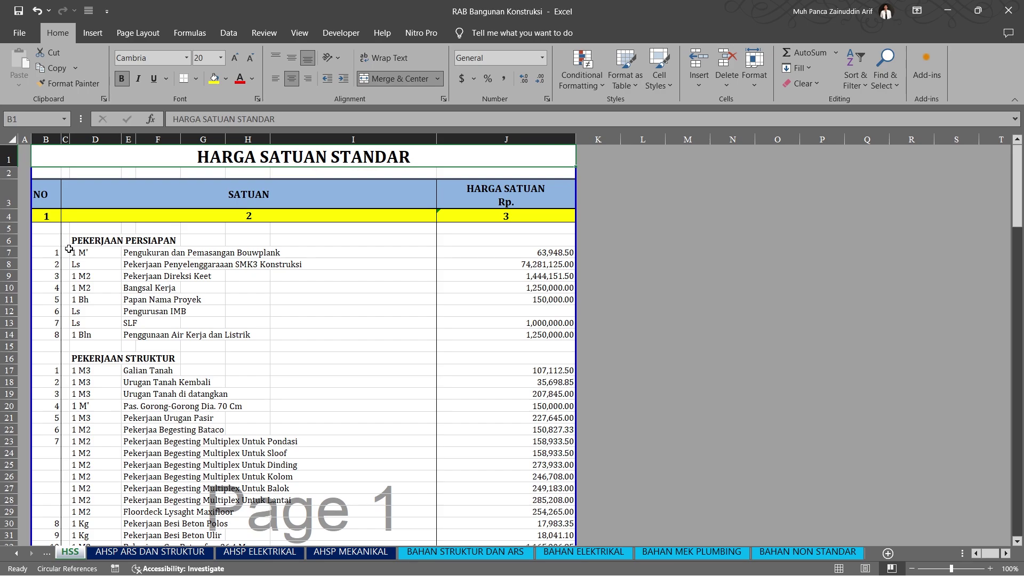
click(89, 243)
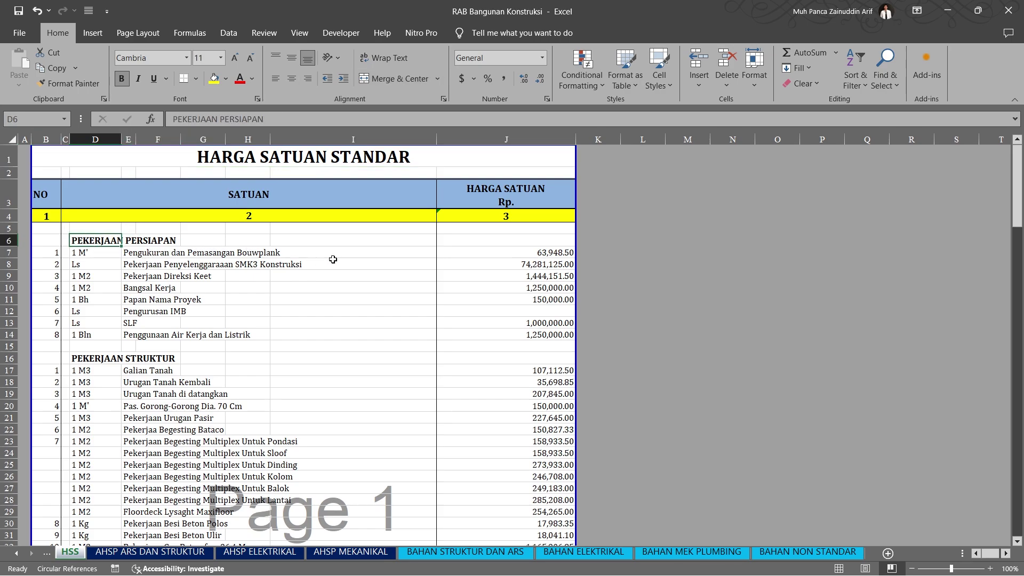
click(503, 252)
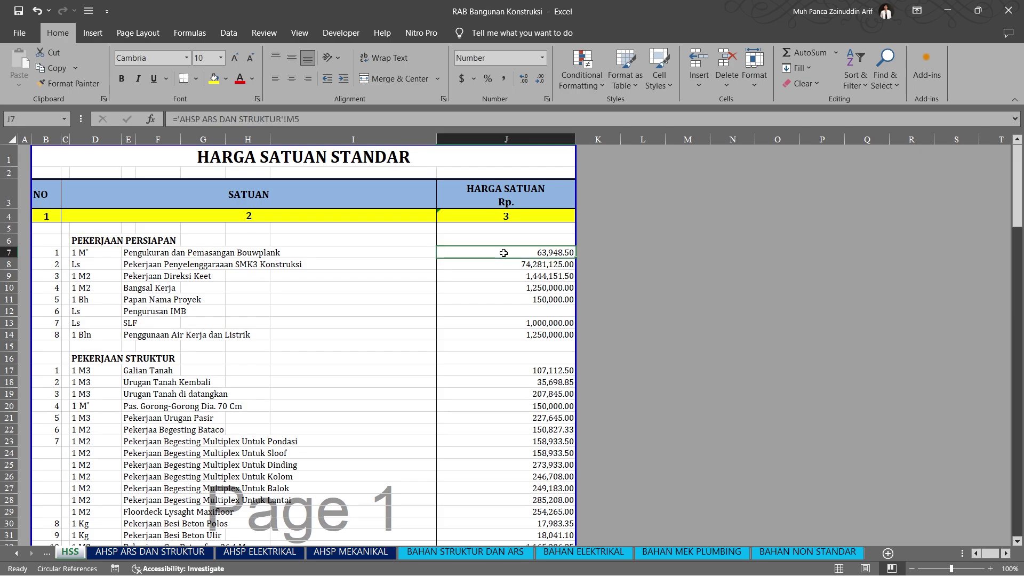
double_click(504, 252)
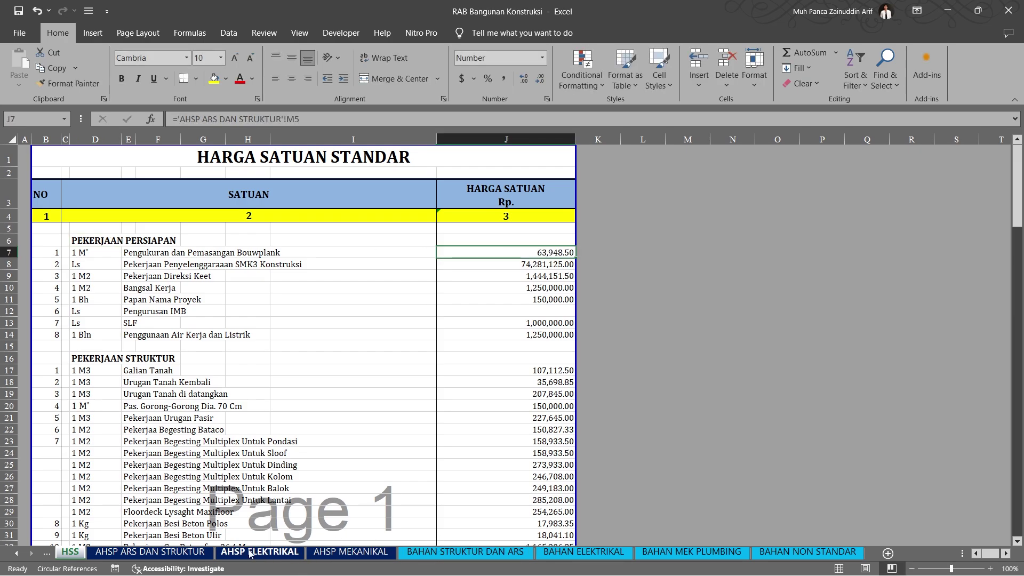
Examine the Bouwplank analysis on the AHSP ARS DAN STRUKTUR sheet, covering its total in M17 and the labour rows 11 to 14
click(150, 552)
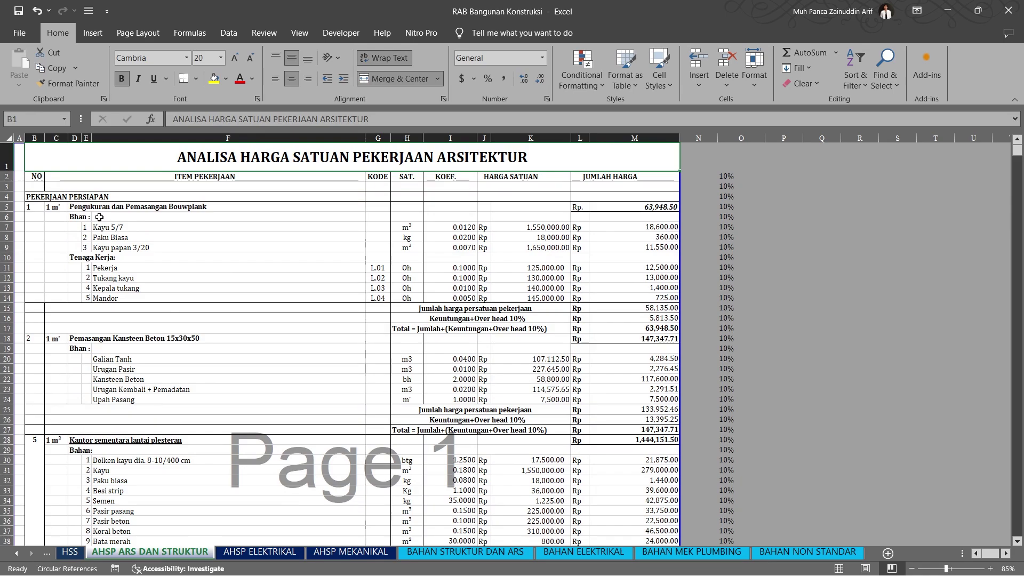
drag(53, 207, 662, 327)
click(662, 327)
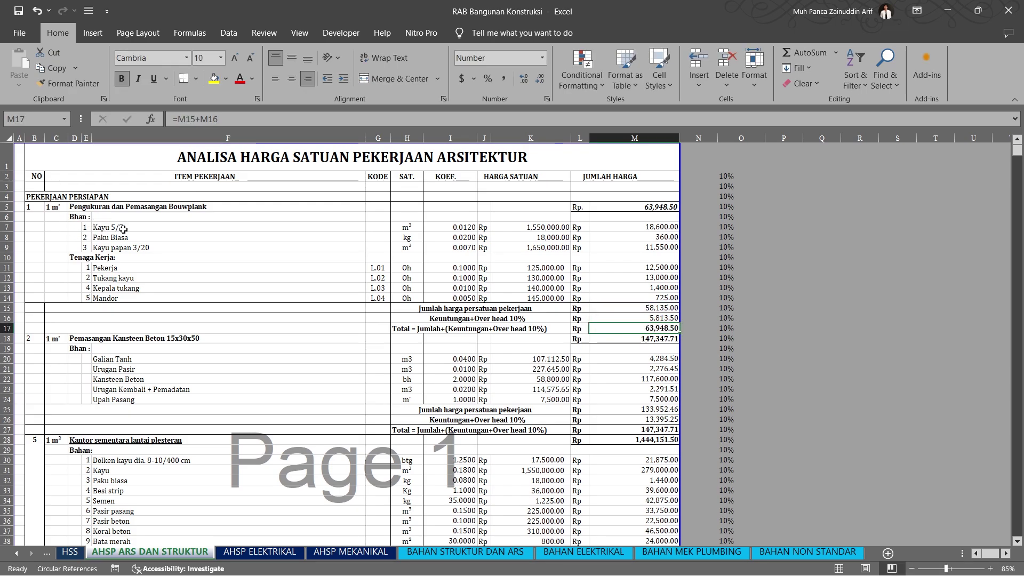
click(95, 270)
click(97, 278)
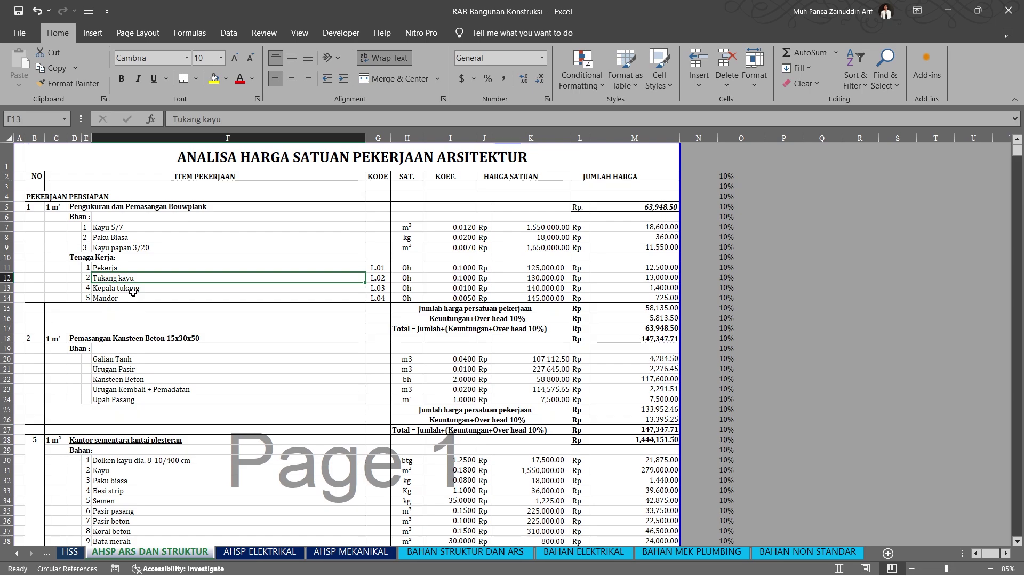
click(133, 290)
click(131, 298)
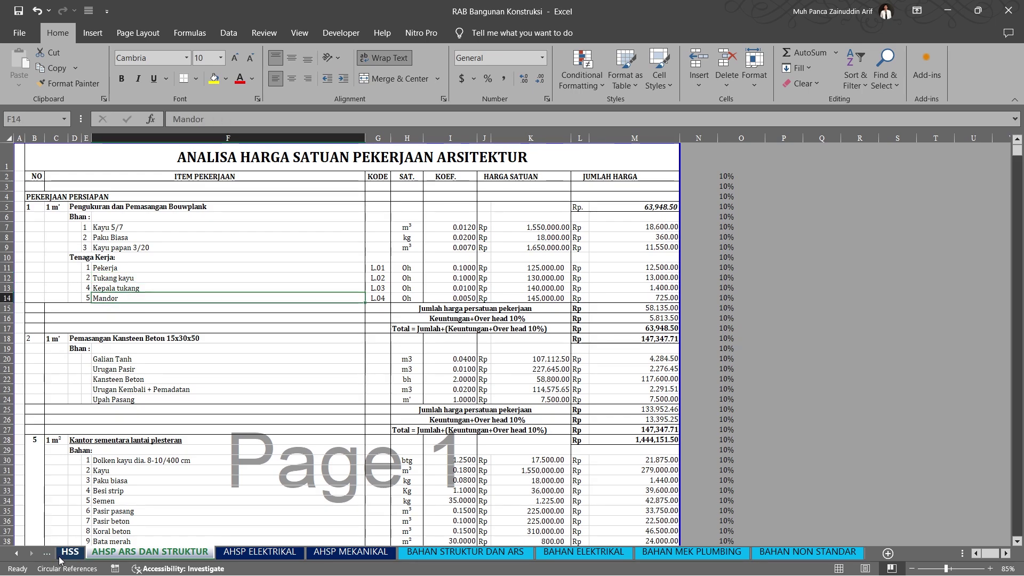
Go back to the HSS sheet and check the SMK3 item in row 8 and the red brick wall price formula in J40
click(64, 552)
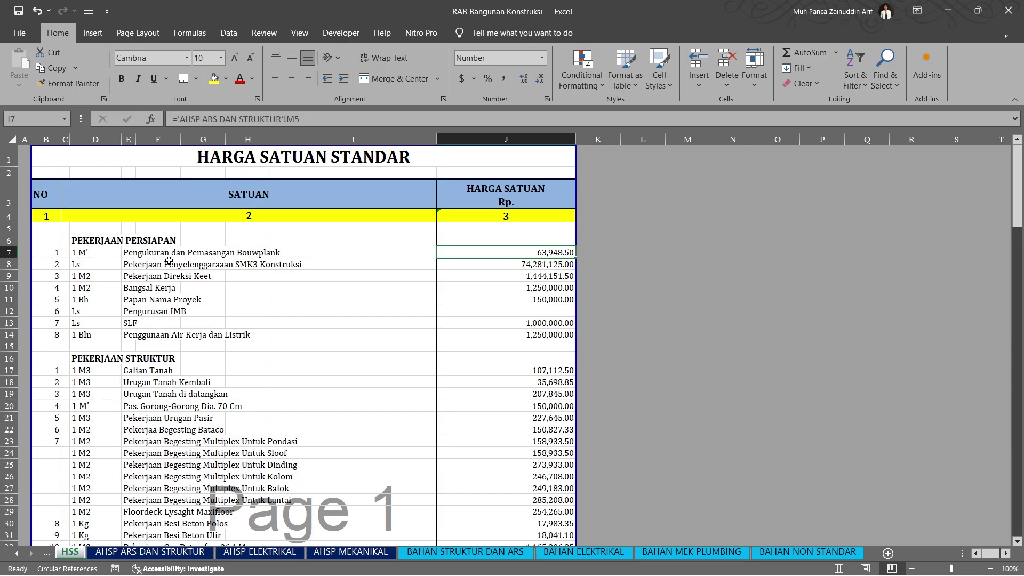
click(134, 265)
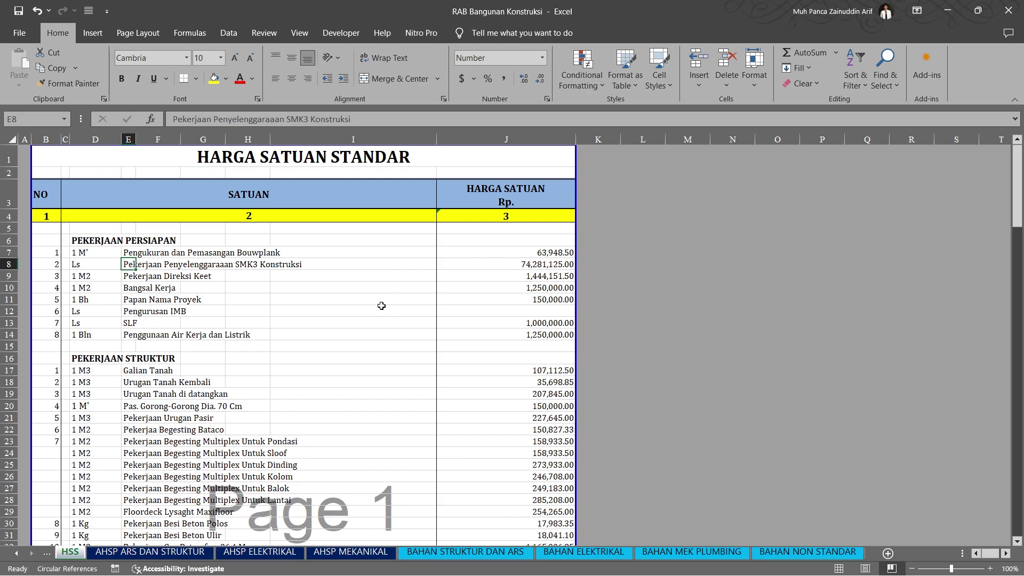
scroll(381, 306, down, 8)
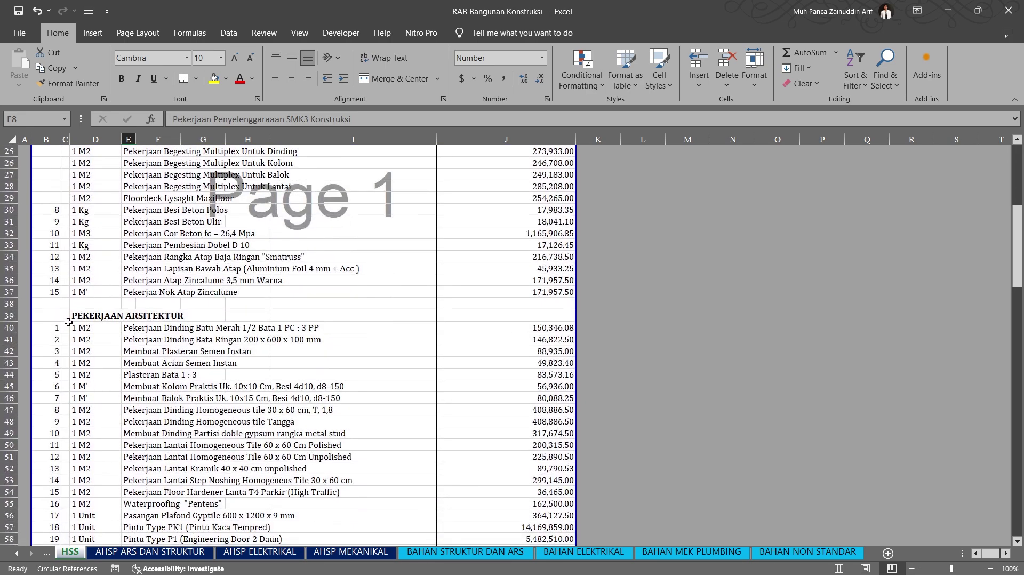
scroll(131, 335, down, 1)
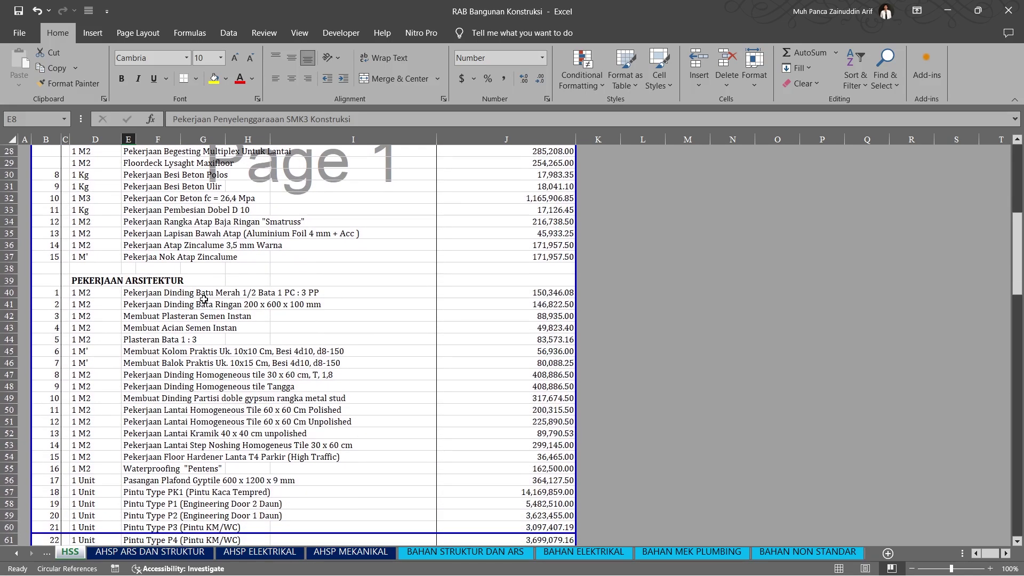
click(520, 293)
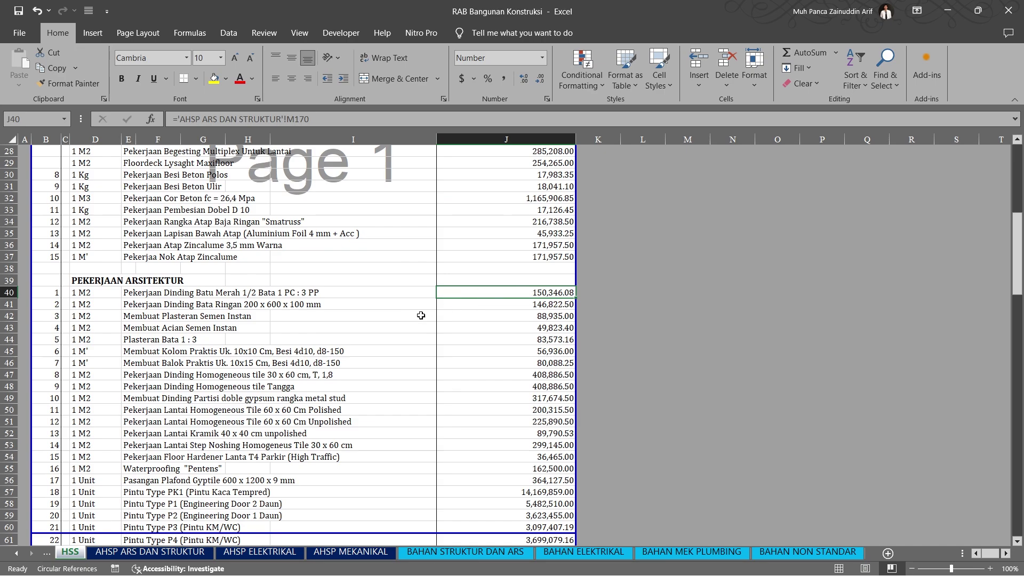
Review the remaining HSS unit prices for the PEKERJAAN ARSITEKTUR, PLAMBING, ELEKTRIKAL and HALAMAN sections
scroll(318, 349, down, 10)
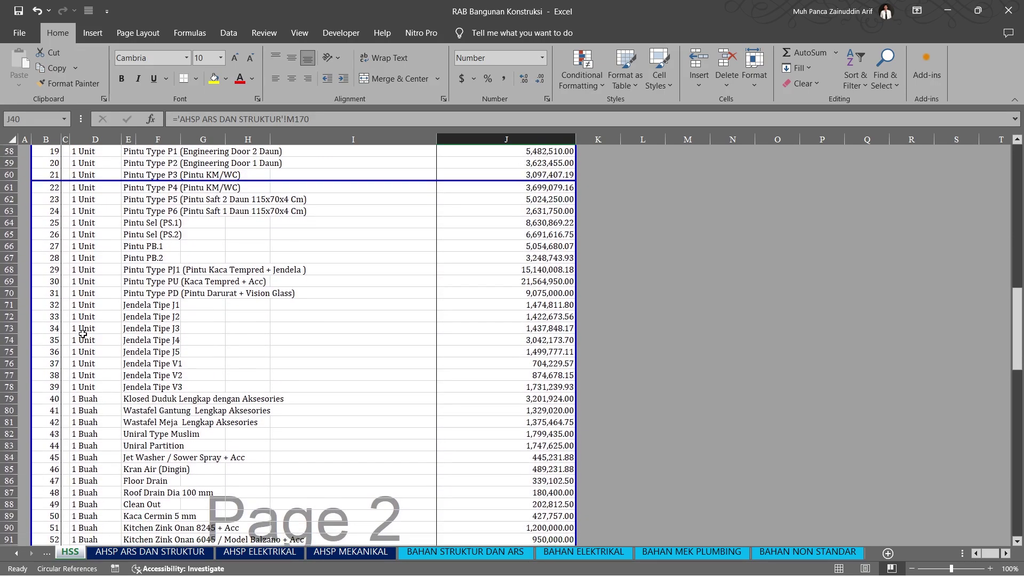
scroll(189, 376, down, 5)
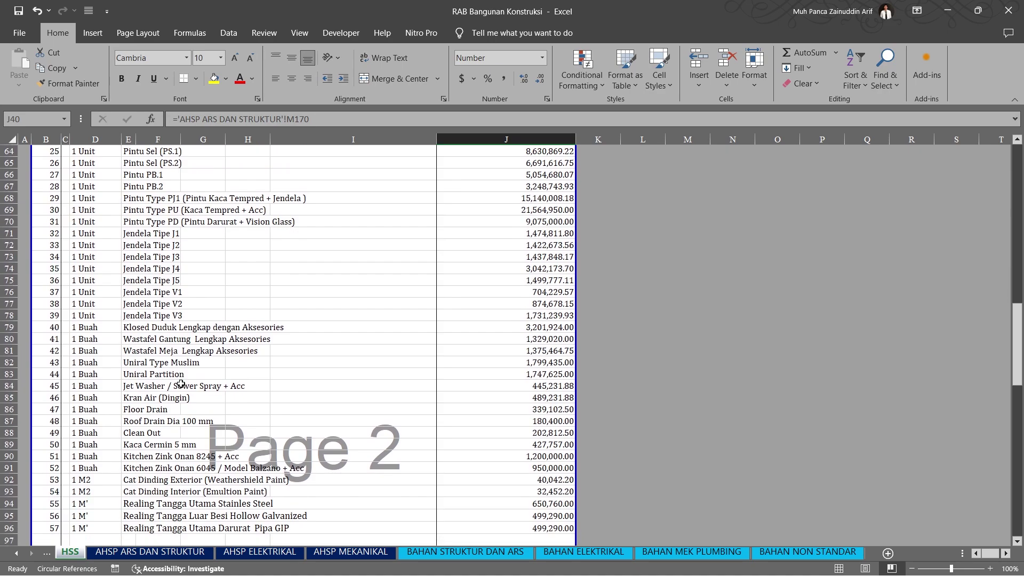
scroll(181, 384, down, 9)
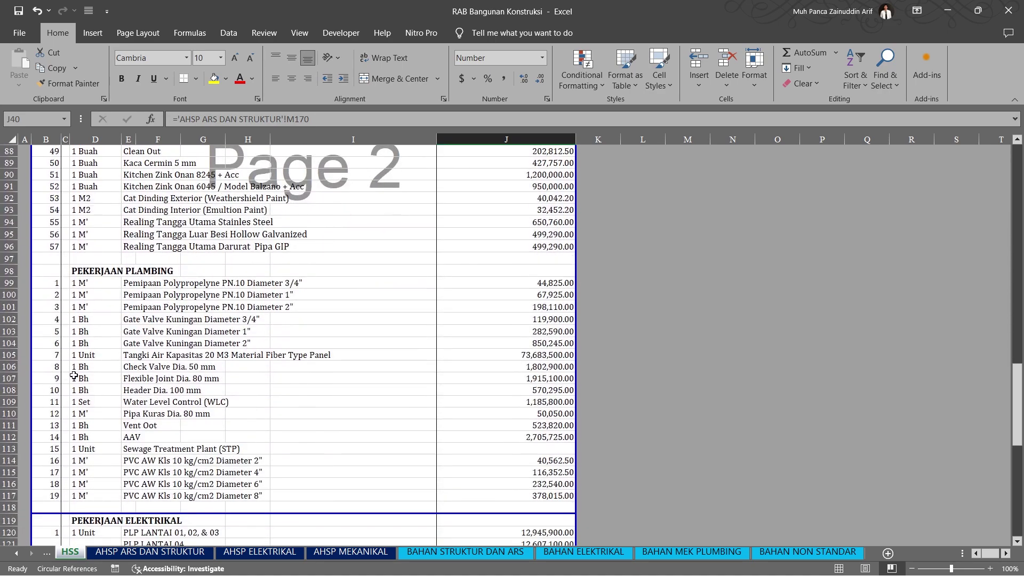
scroll(160, 400, down, 4)
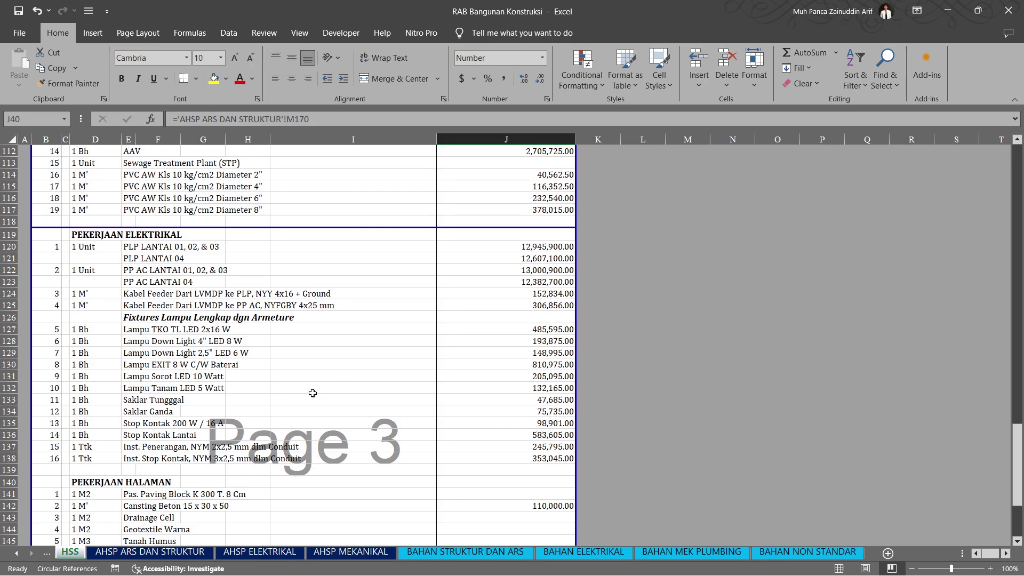
scroll(313, 395, down, 4)
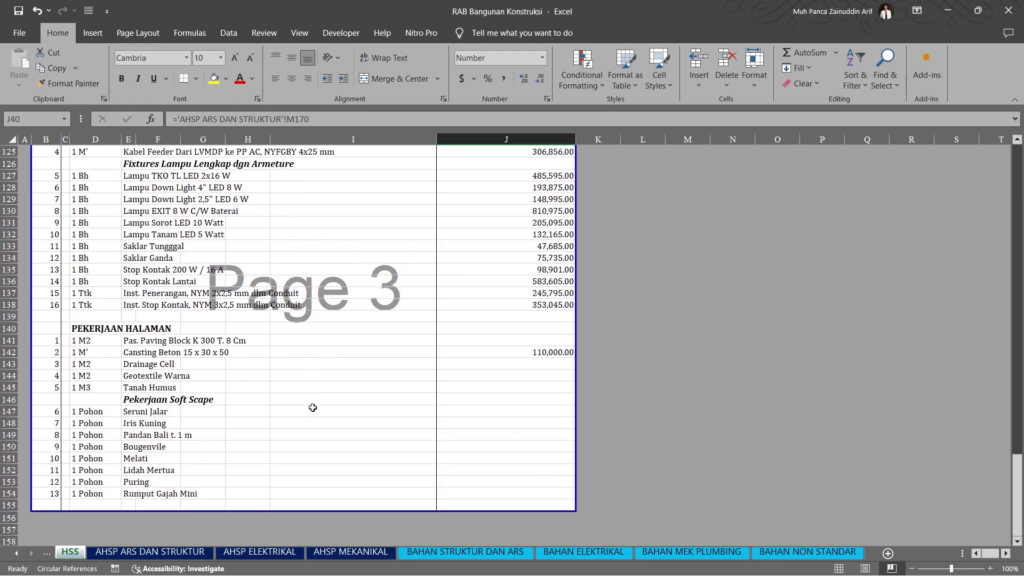
scroll(312, 407, up, 9)
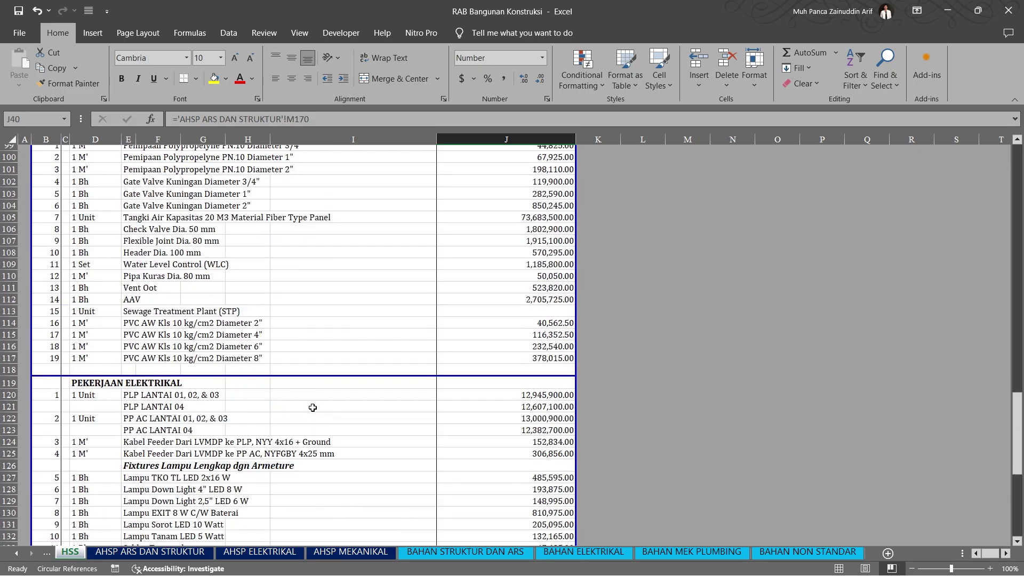
scroll(313, 408, up, 20)
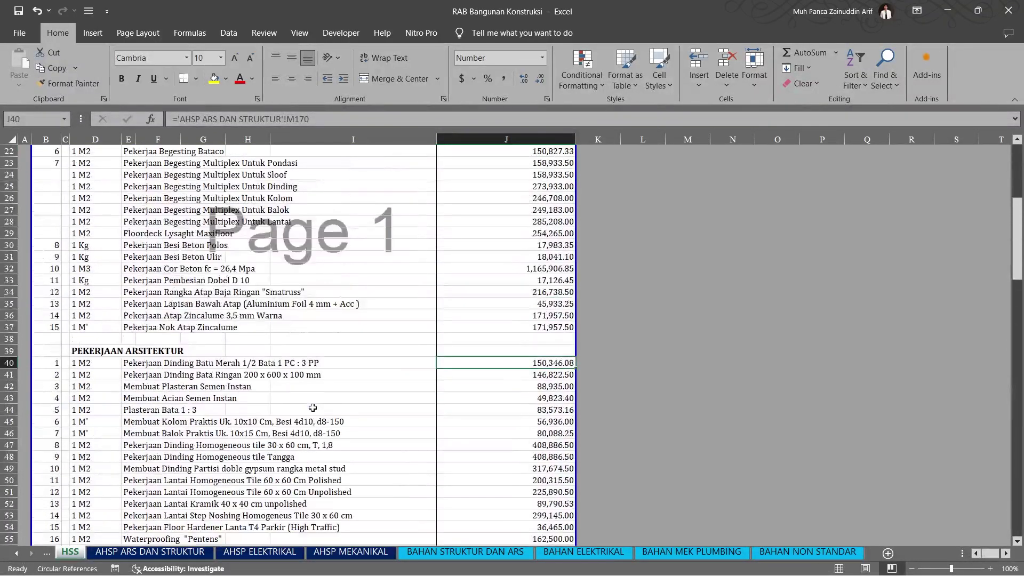
scroll(312, 408, up, 7)
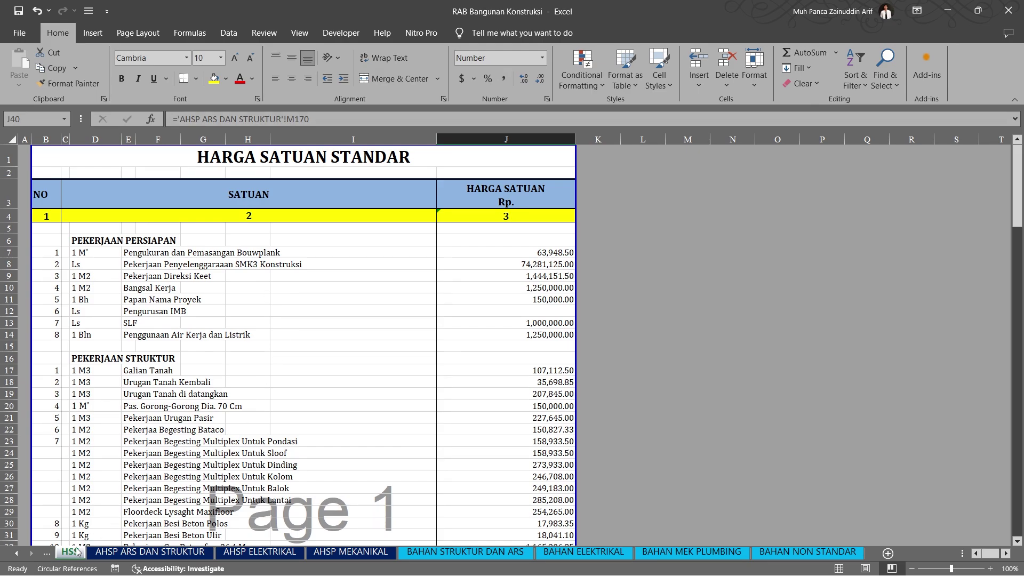
Open the RAB STANDAR sheet and select the PEKERJAAN PERSIAPAN heading in C16
click(48, 555)
click(48, 555)
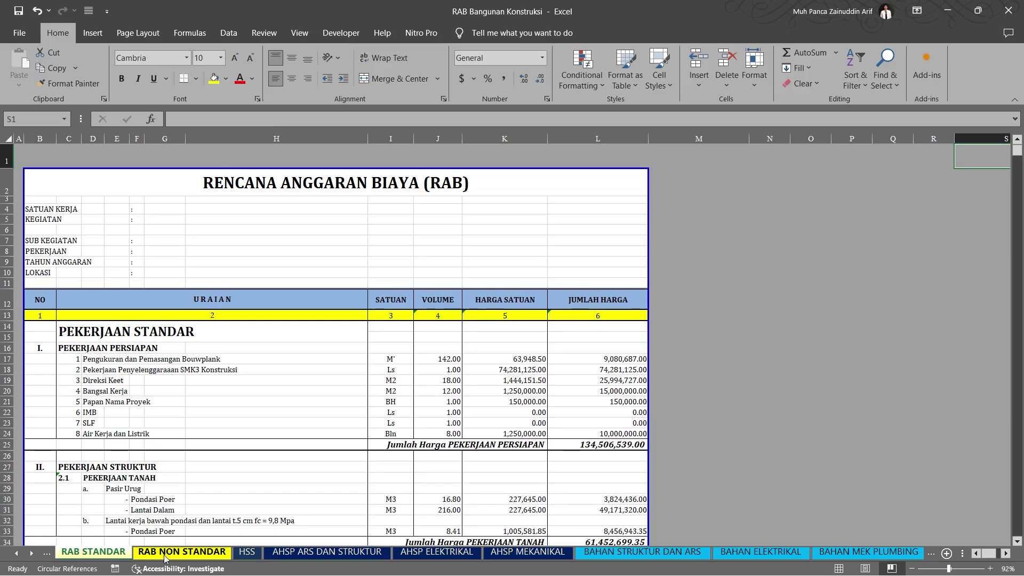
key(ctrl+Page_Down)
click(93, 552)
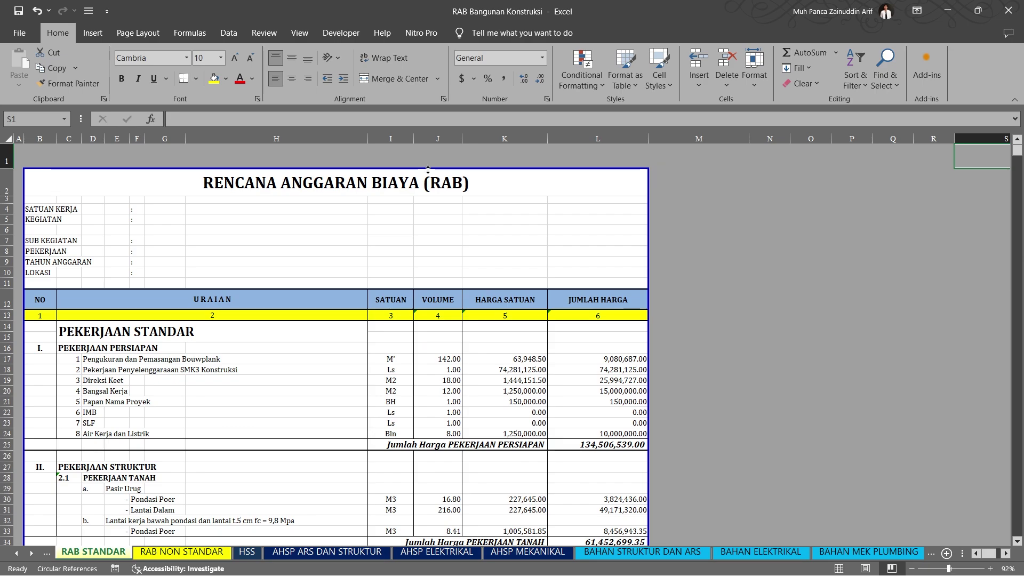
scroll(253, 425, down, 1)
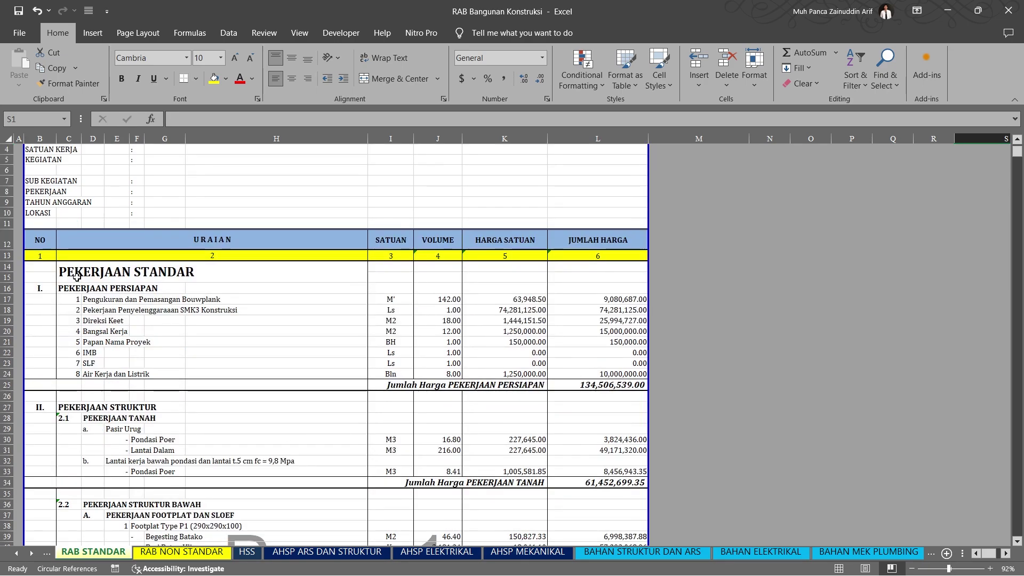
click(63, 288)
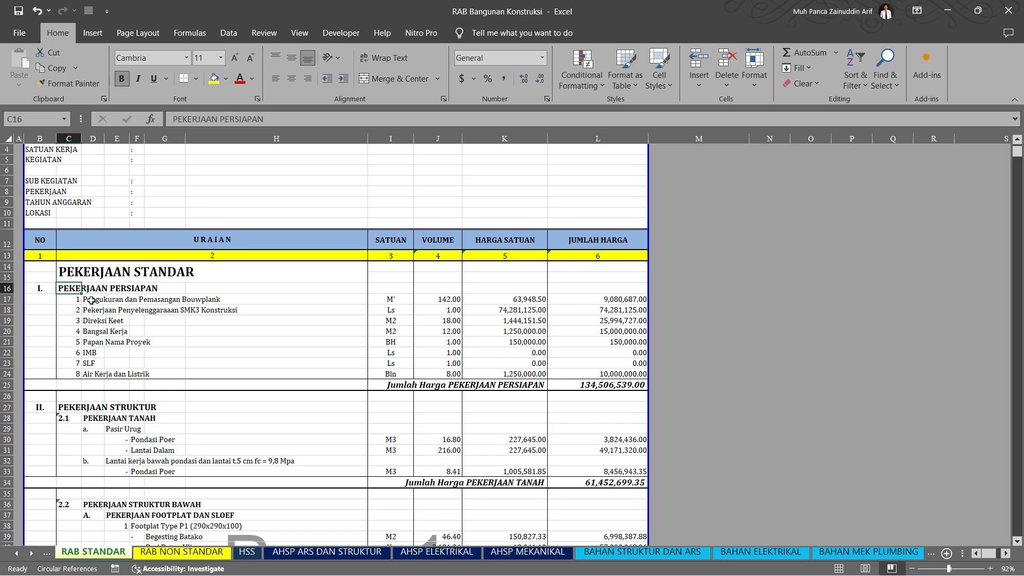
Check the PEKERJAAN PERSIAPAN items in D17:D24 and the Bouwplank volume, unit price and total cost formulas in J17, K17 and L17
drag(91, 301, 93, 375)
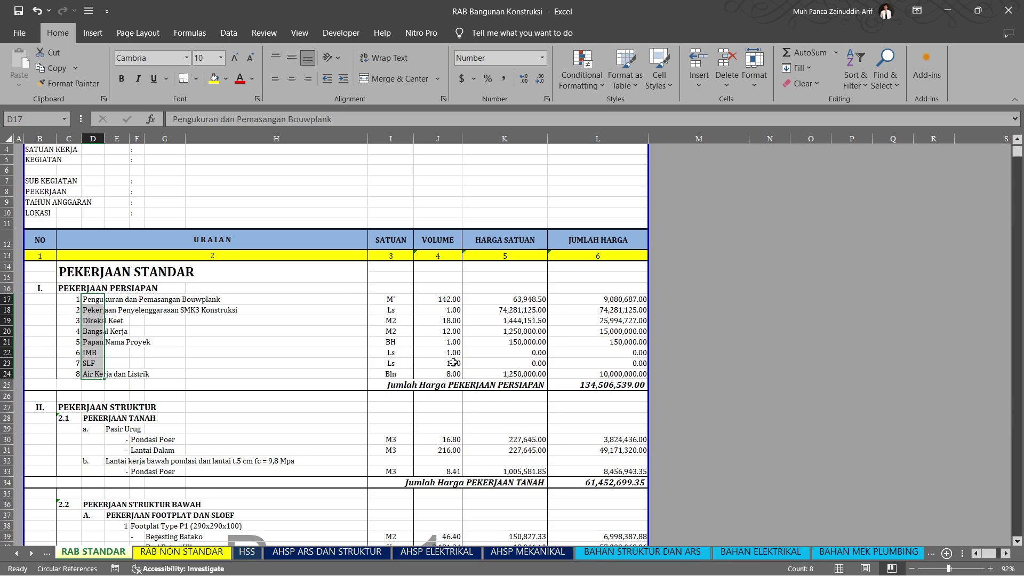
click(432, 298)
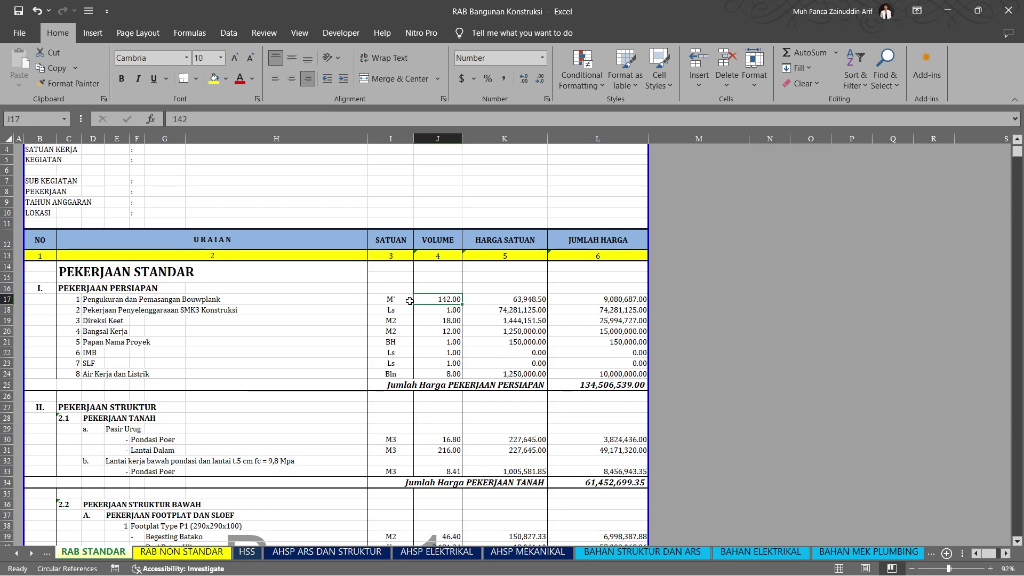
double_click(432, 299)
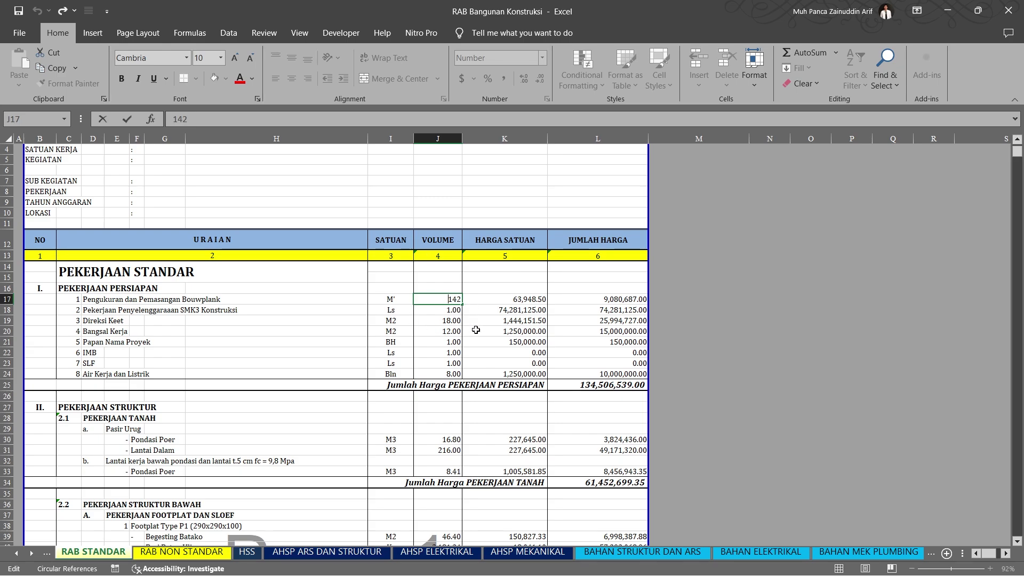
key(Tab)
key(F2)
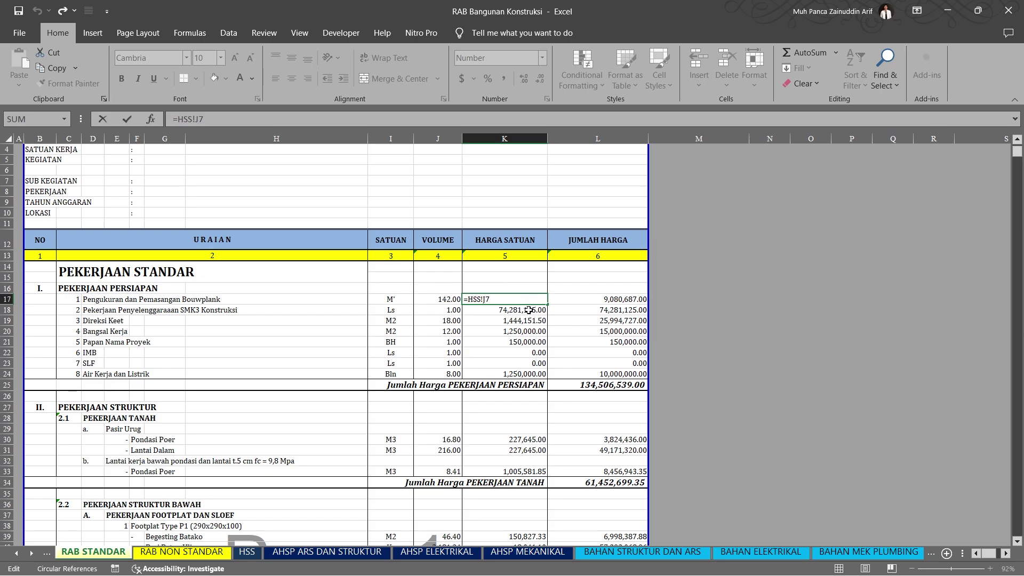
key(Escape)
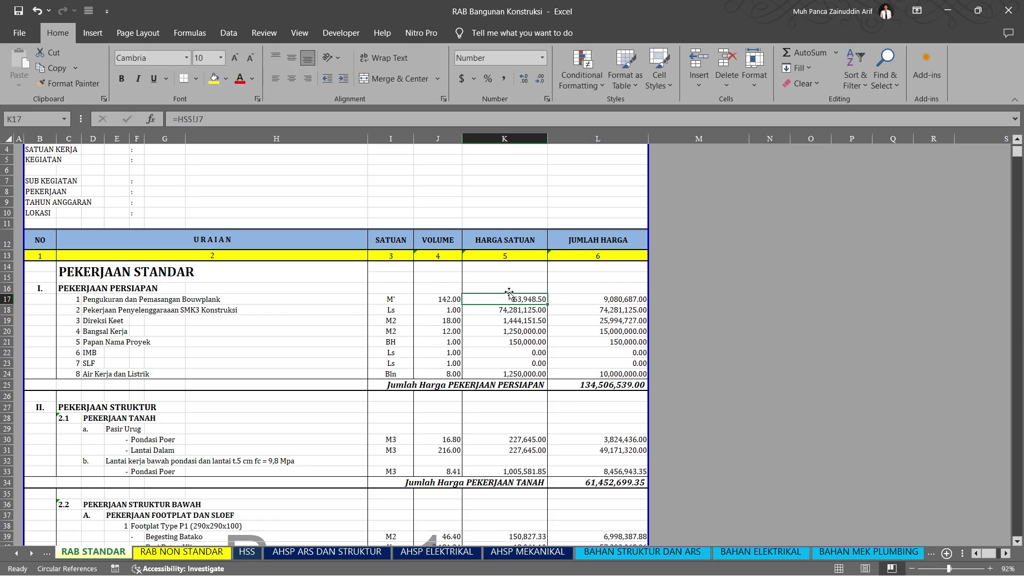
double_click(601, 301)
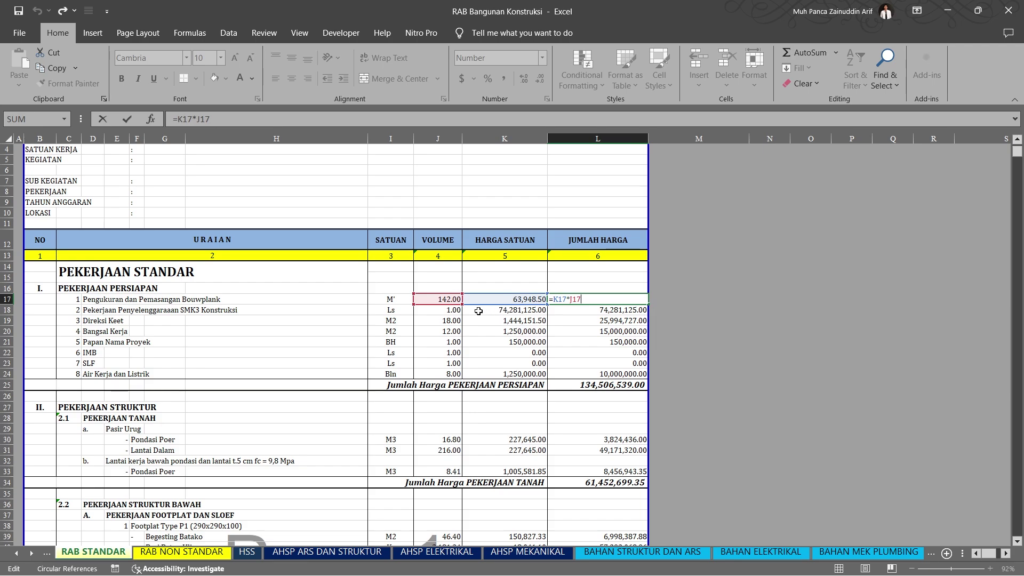
key(Escape)
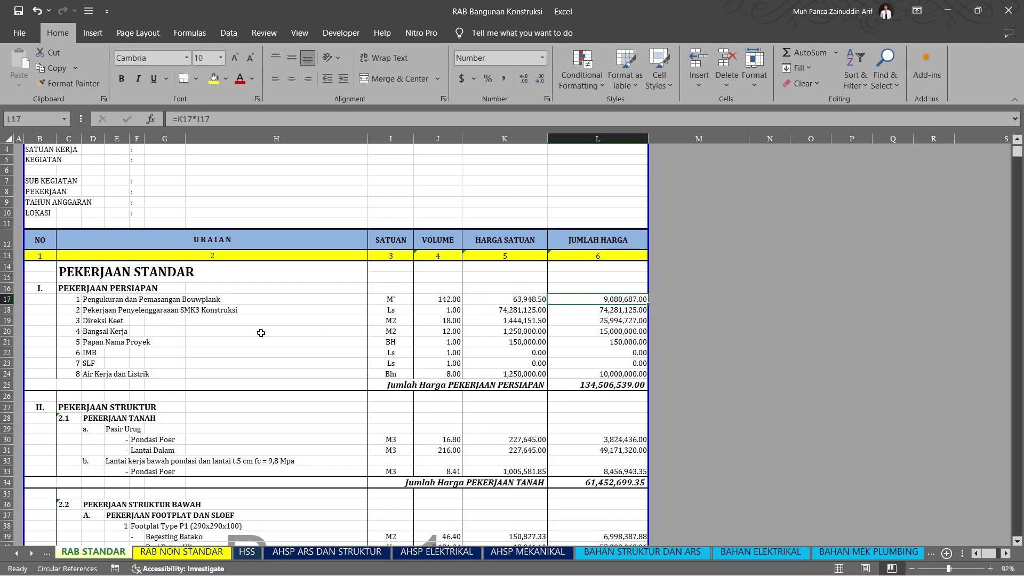
Inspect the Pasir Urug rows under PEKERJAAN TANAH, covering the volume in J31, the unit price in K30 and the total formula in L30
scroll(147, 387, down, 7)
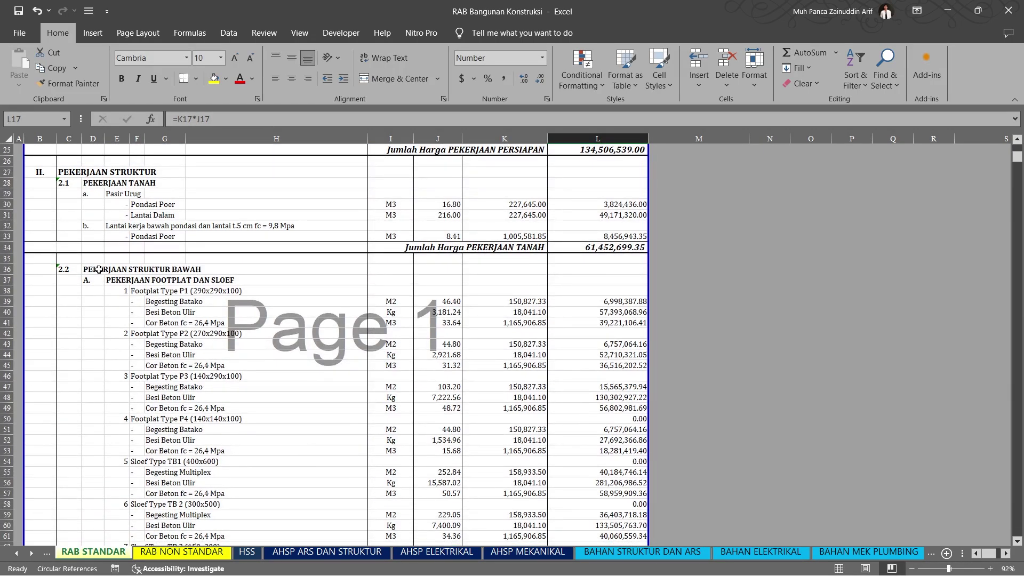
scroll(99, 206, up, 2)
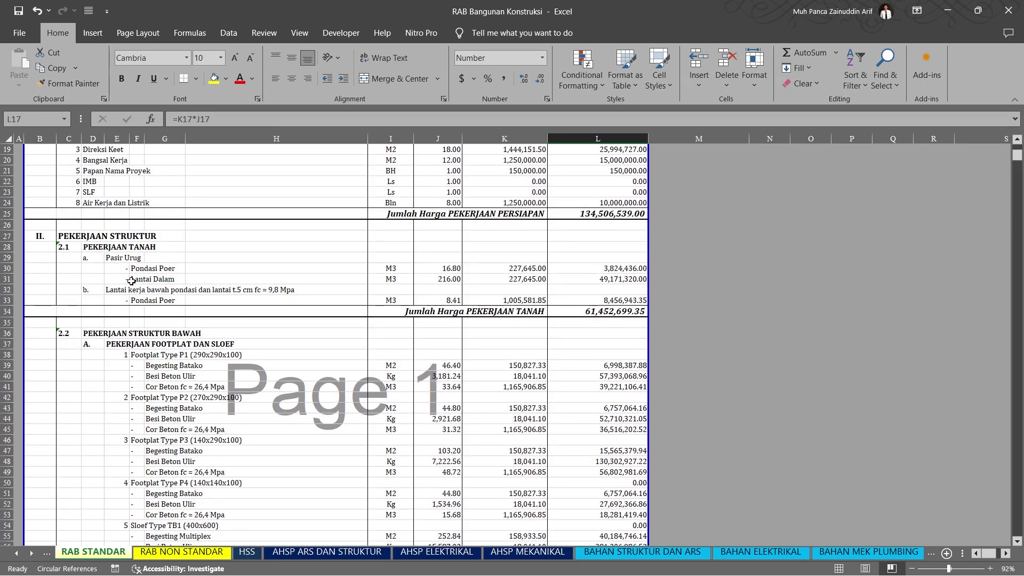
click(448, 279)
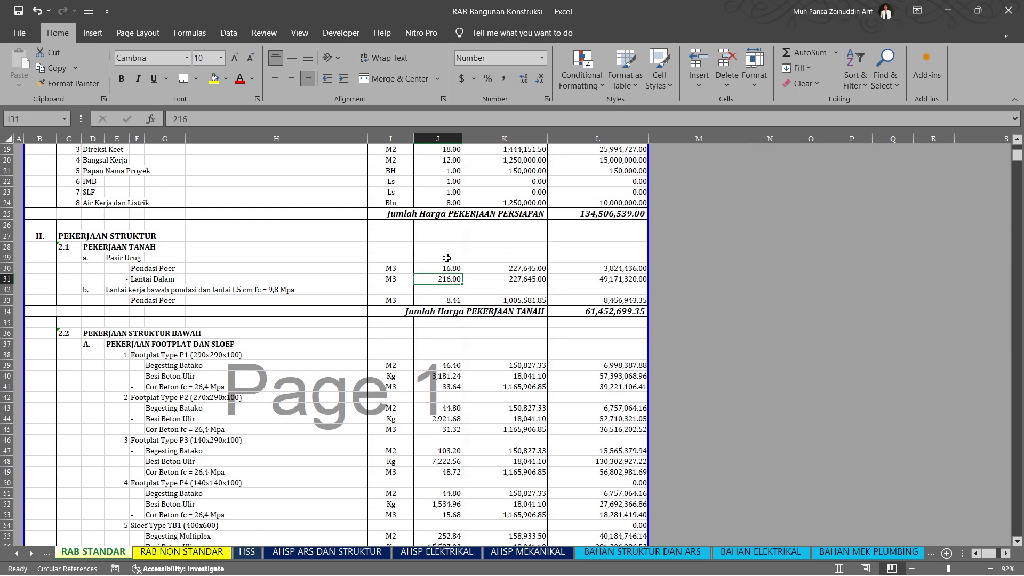
double_click(525, 267)
key(Escape)
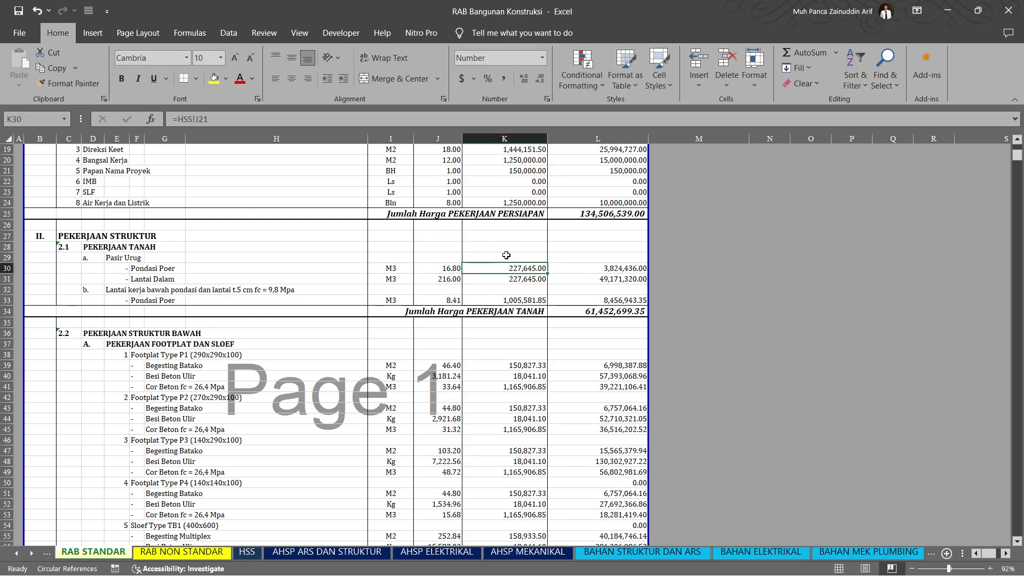
double_click(607, 269)
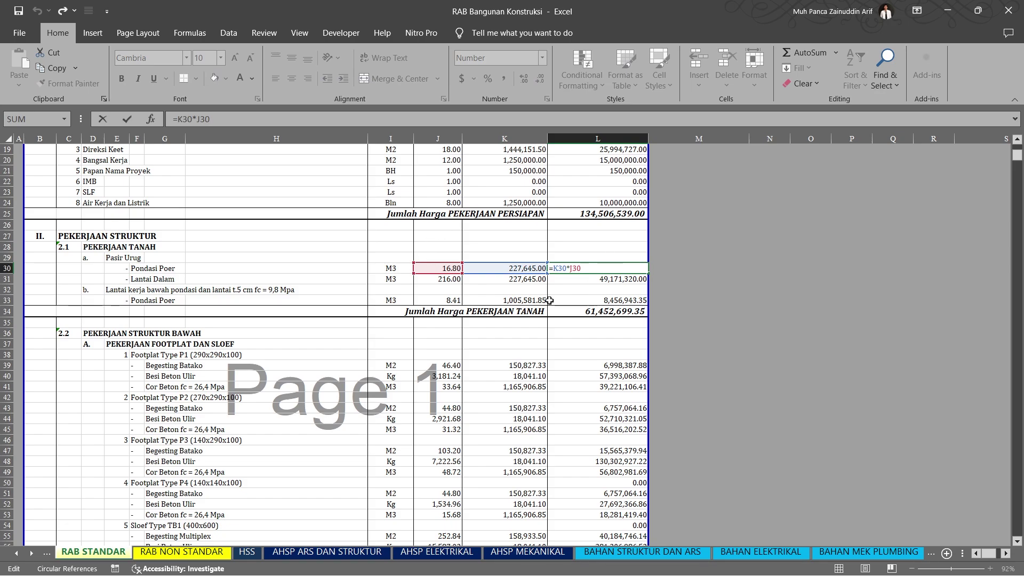
key(Escape)
Select the PEKERJAAN TANAH heading in D28 and the PEKERJAAN STRUKTUR BAWAH heading in D36
scroll(91, 307, down, 2)
click(90, 185)
scroll(66, 196, up, 1)
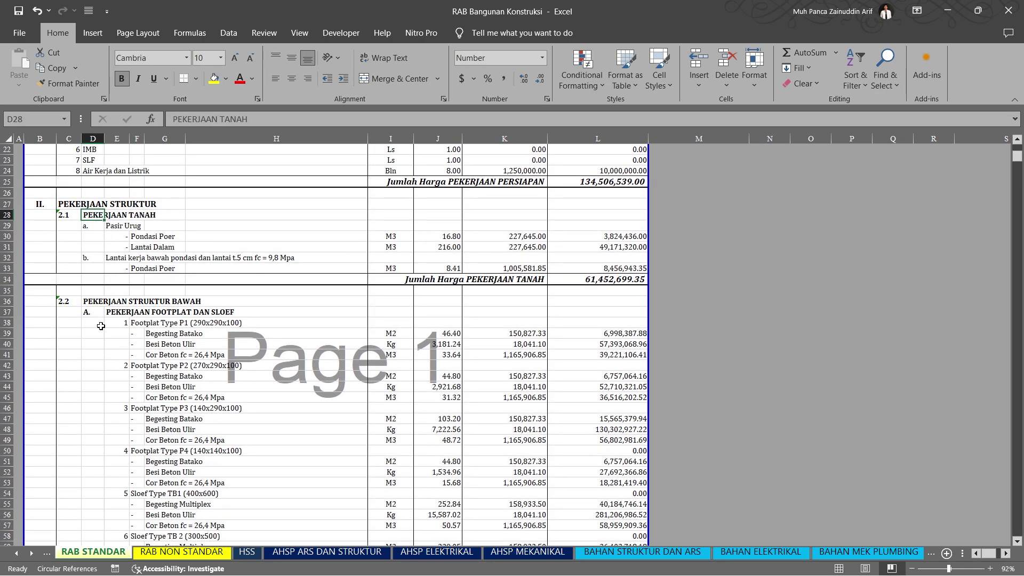
scroll(99, 325, down, 1)
click(92, 271)
scroll(108, 299, down, 2)
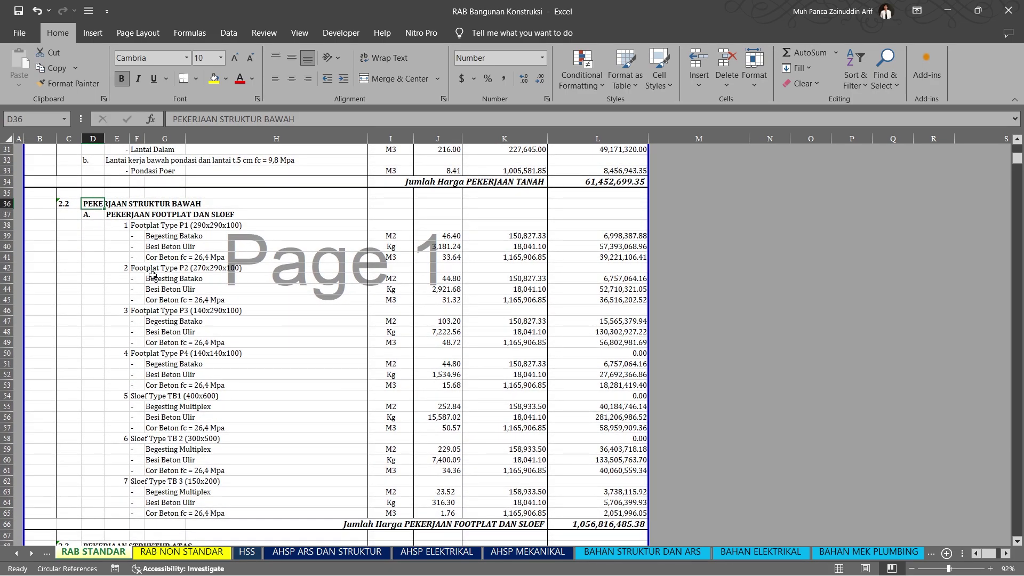
Review the PEKERJAAN STRUKTUR ATAS items from the basement floor through LANTAI 01 to the start of LANTAI 02
scroll(153, 276, down, 6)
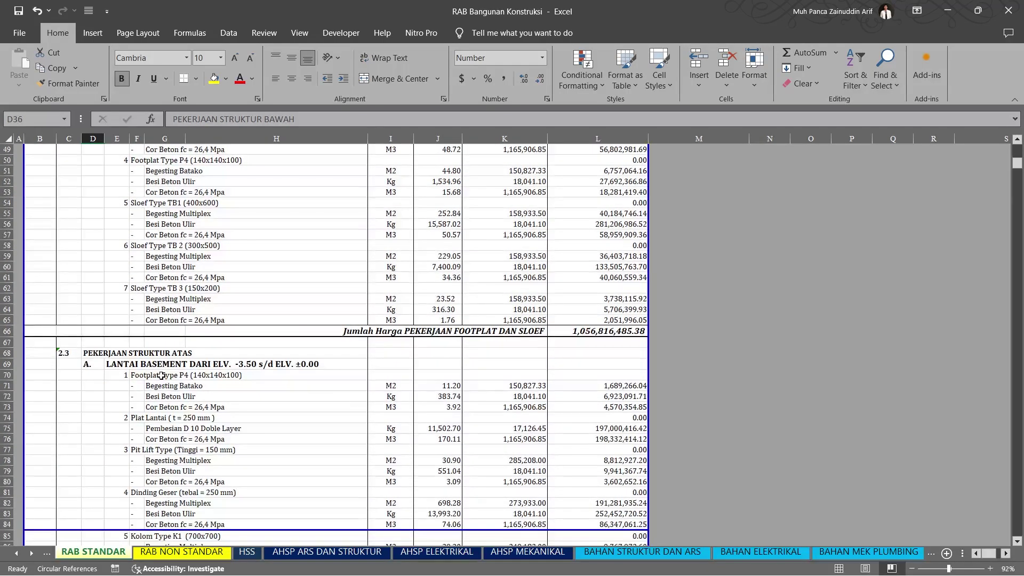
scroll(96, 370, down, 1)
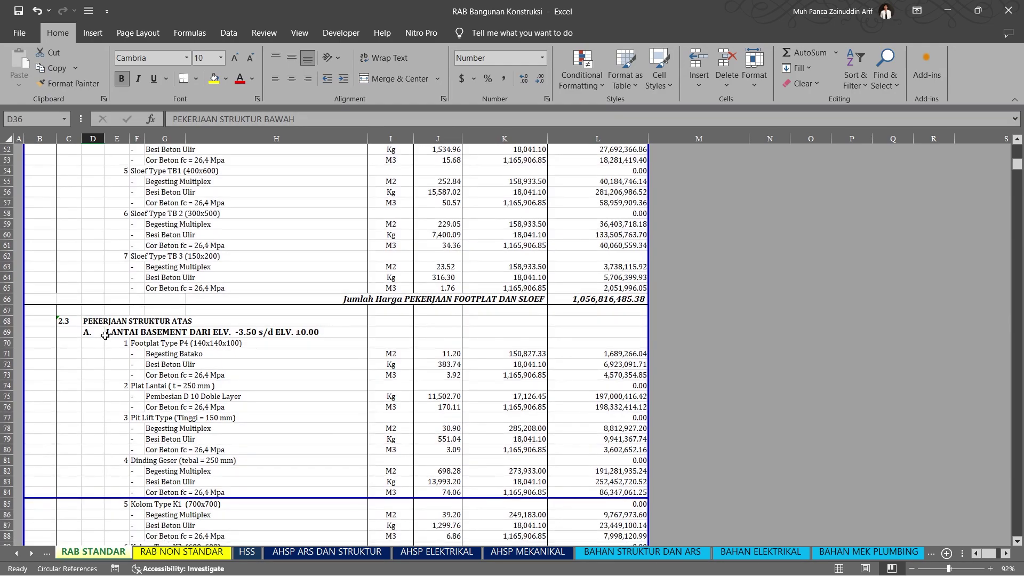
scroll(147, 340, down, 3)
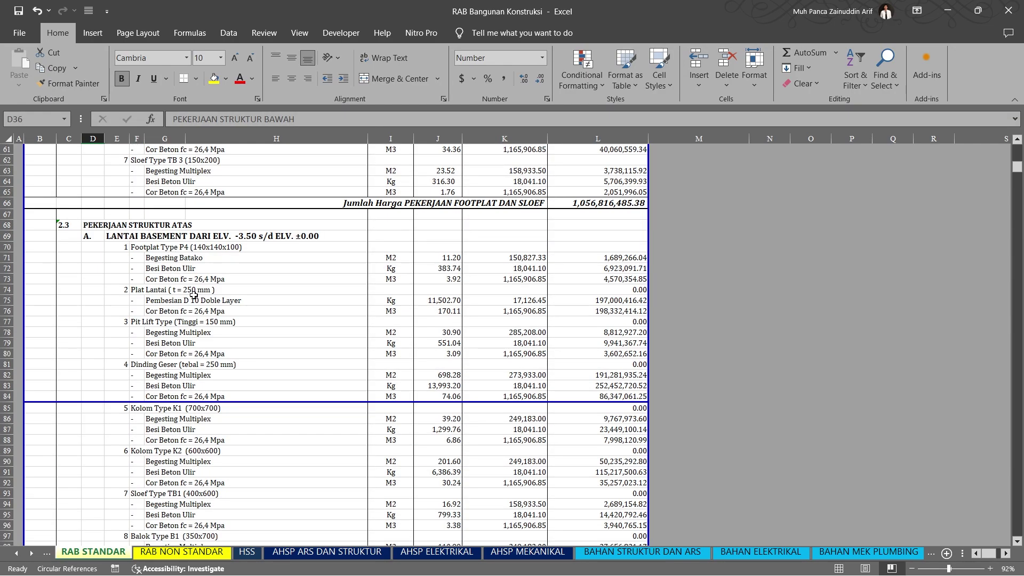
scroll(194, 295, down, 8)
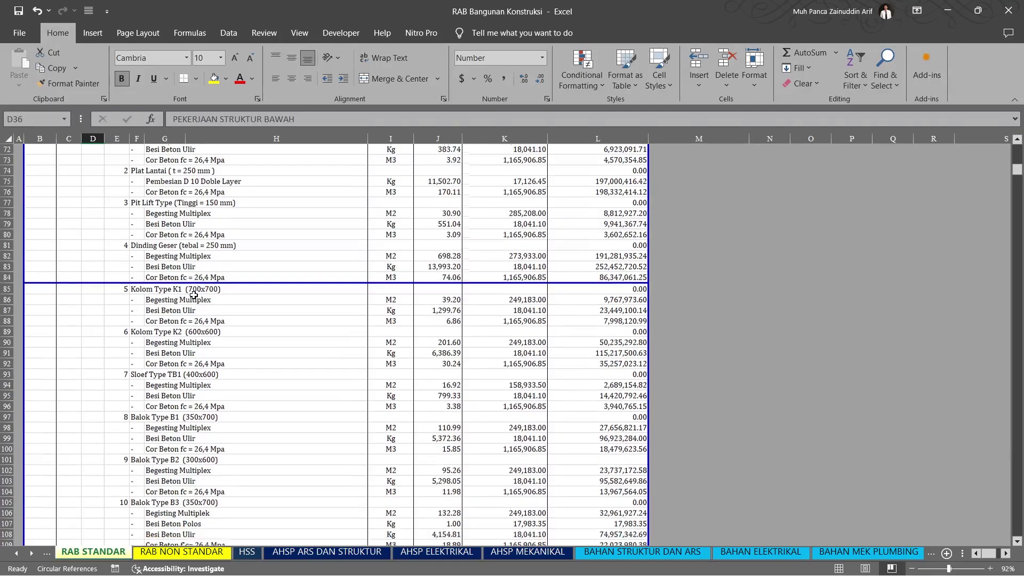
scroll(193, 295, down, 13)
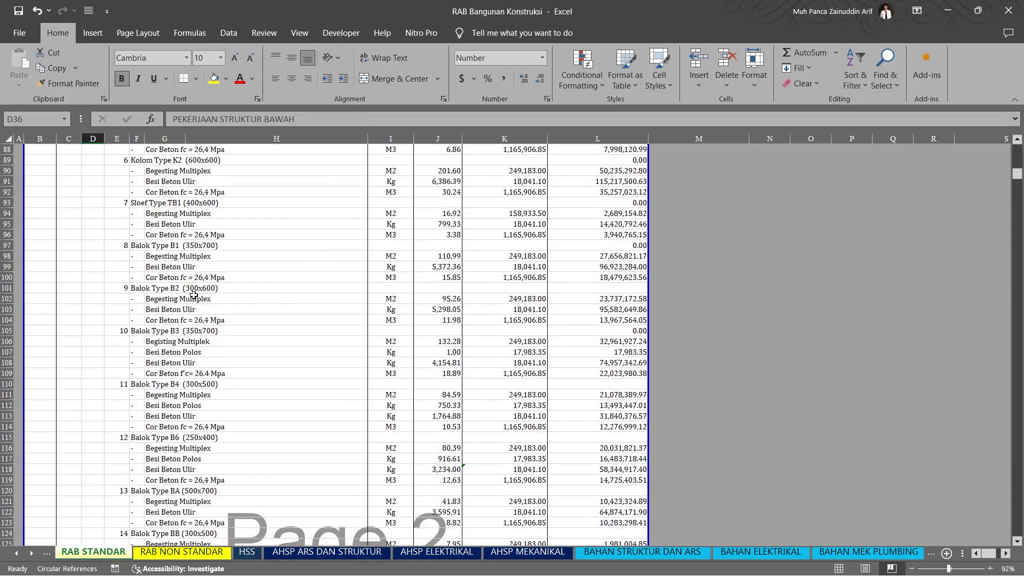
scroll(193, 333, down, 6)
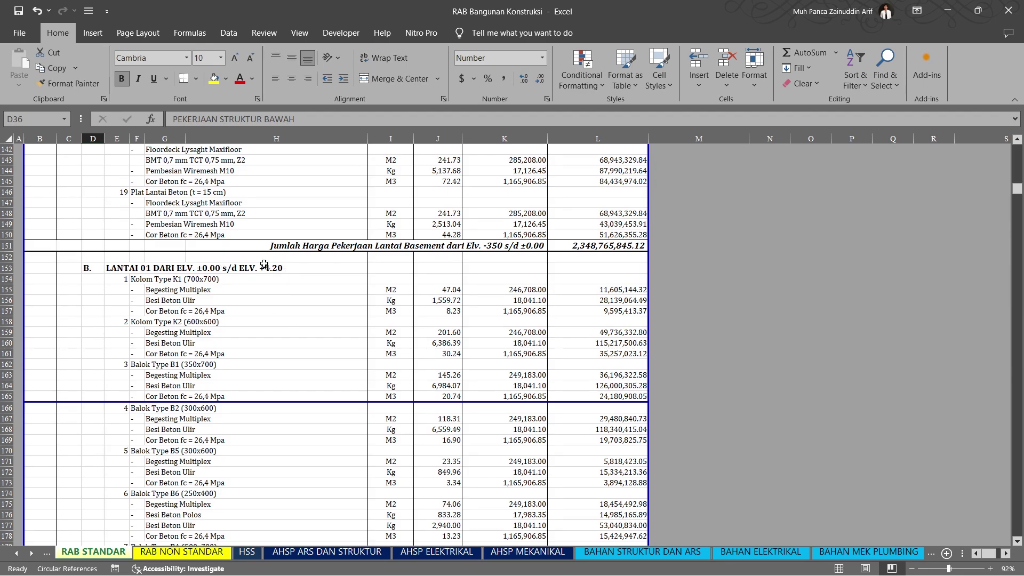
scroll(298, 336, down, 18)
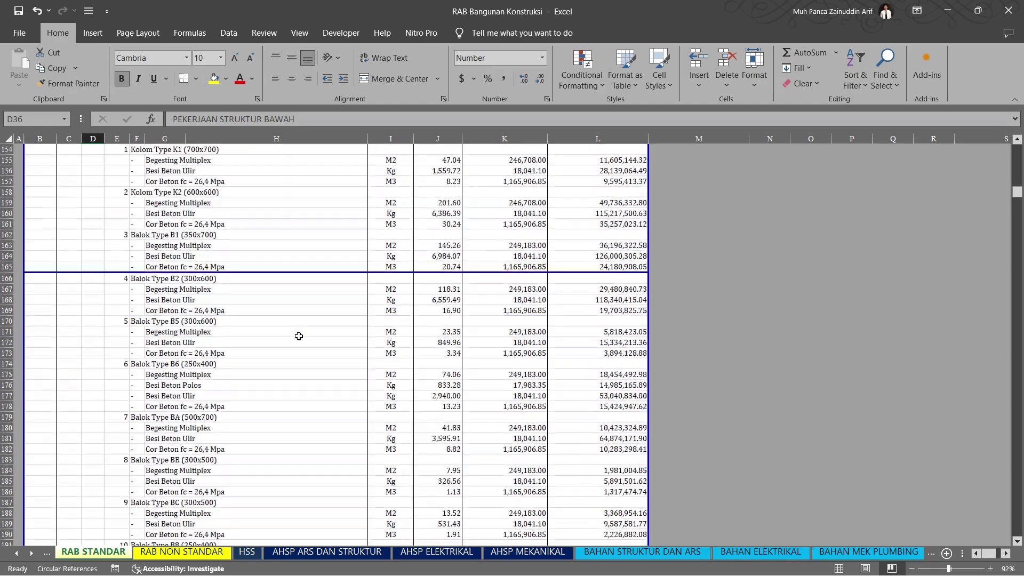
scroll(214, 352, down, 2)
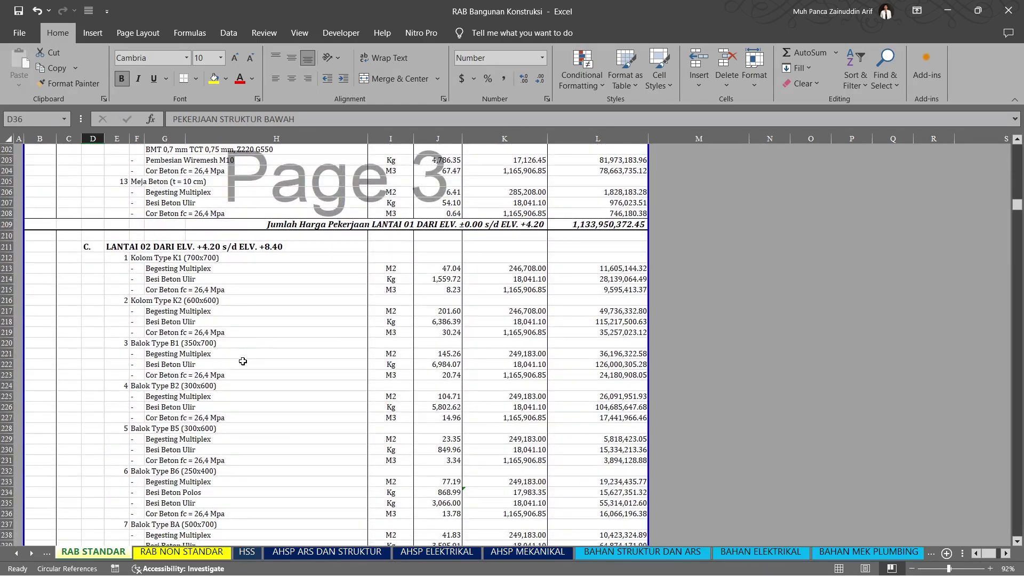
Examine the Kolom Type K1 items of LANTAI 02, covering the volumes in J213:J215 and the unit price formula in K213
click(145, 269)
click(149, 280)
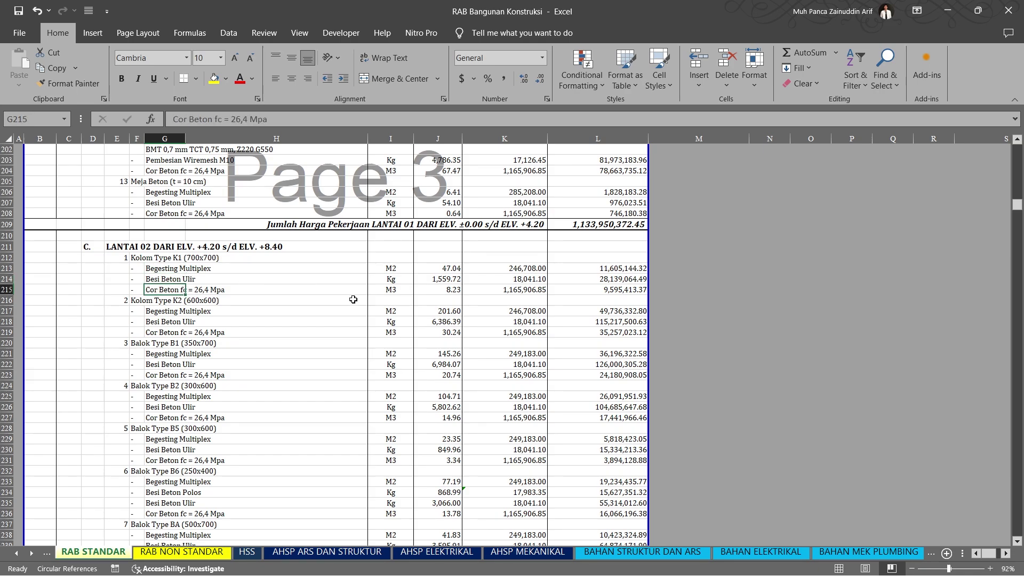
drag(441, 266, 436, 292)
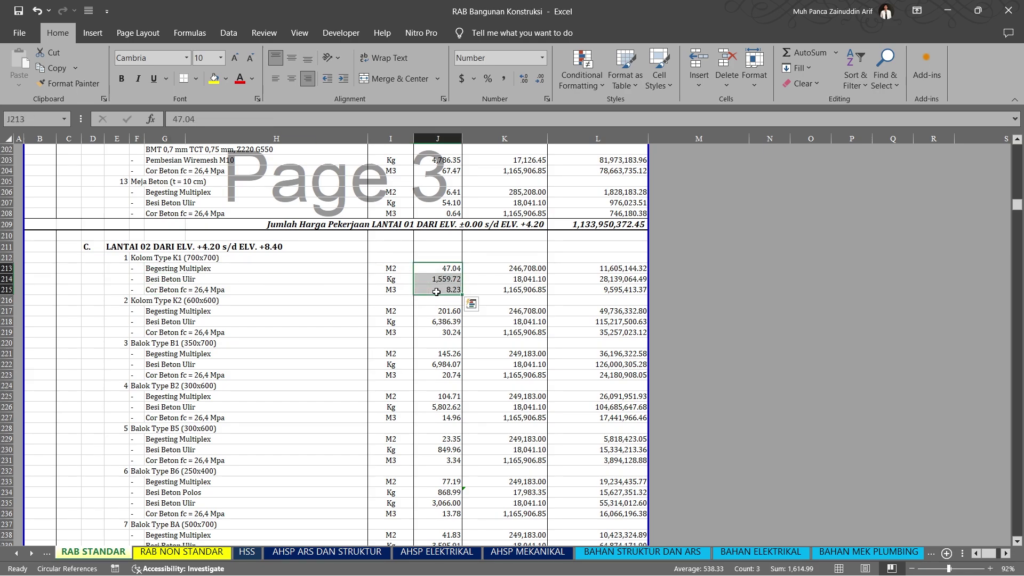
click(522, 268)
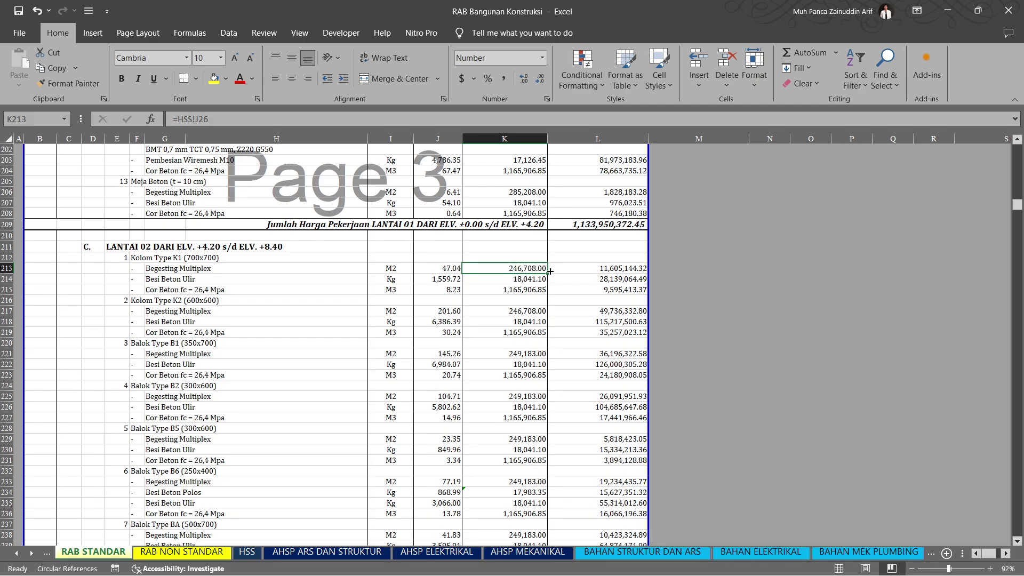
Look through the structural items of LANTAI 03, LANTAI 04 and LANTAI 05 on the RAB STANDAR sheet
scroll(127, 353, down, 17)
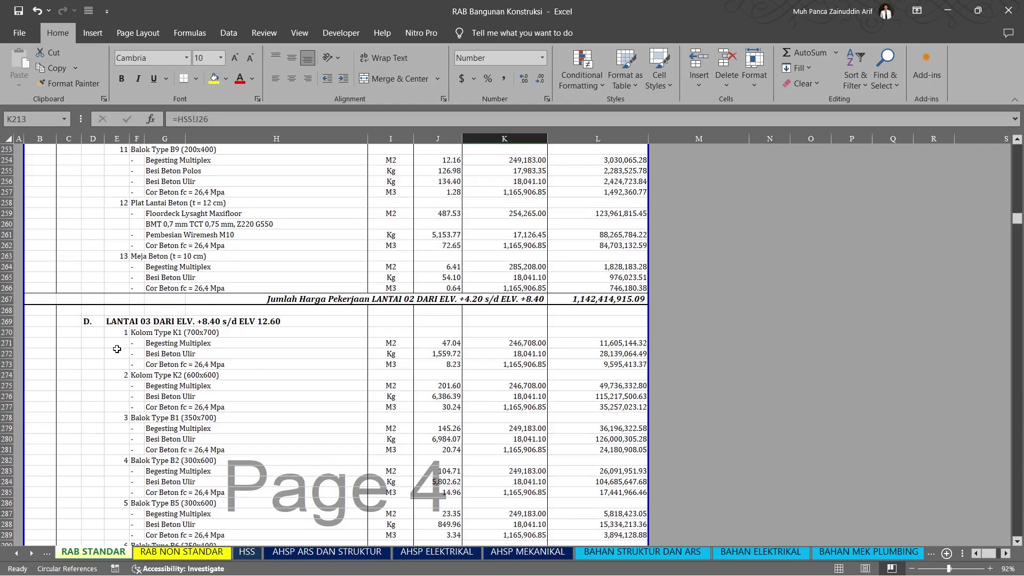
scroll(124, 363, down, 19)
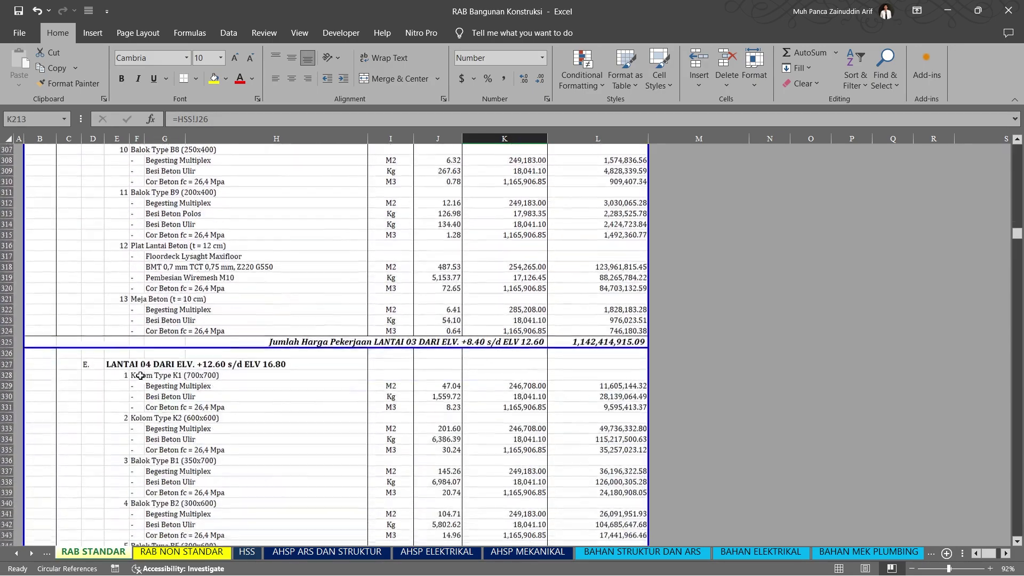
scroll(140, 375, down, 6)
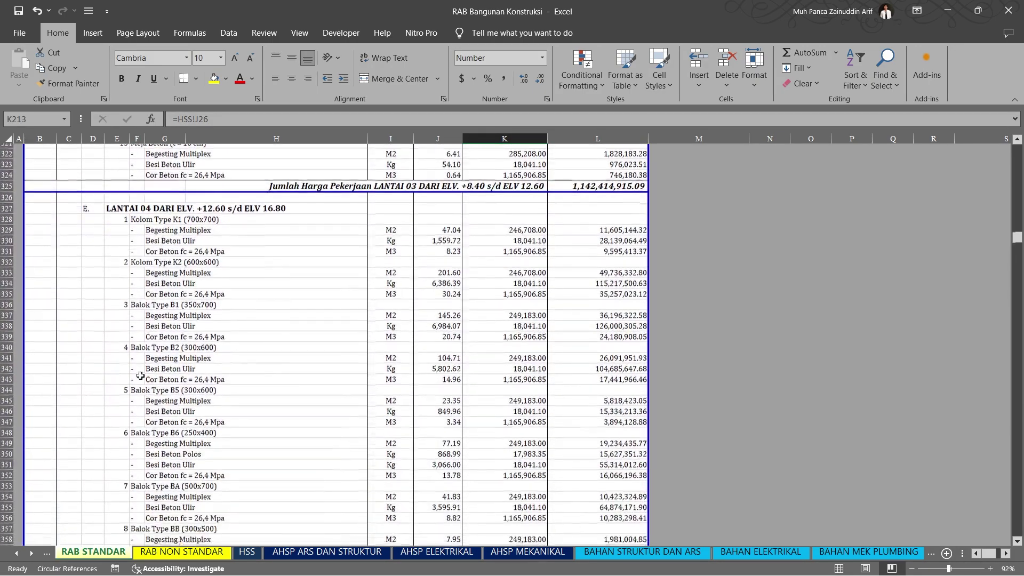
scroll(140, 376, down, 8)
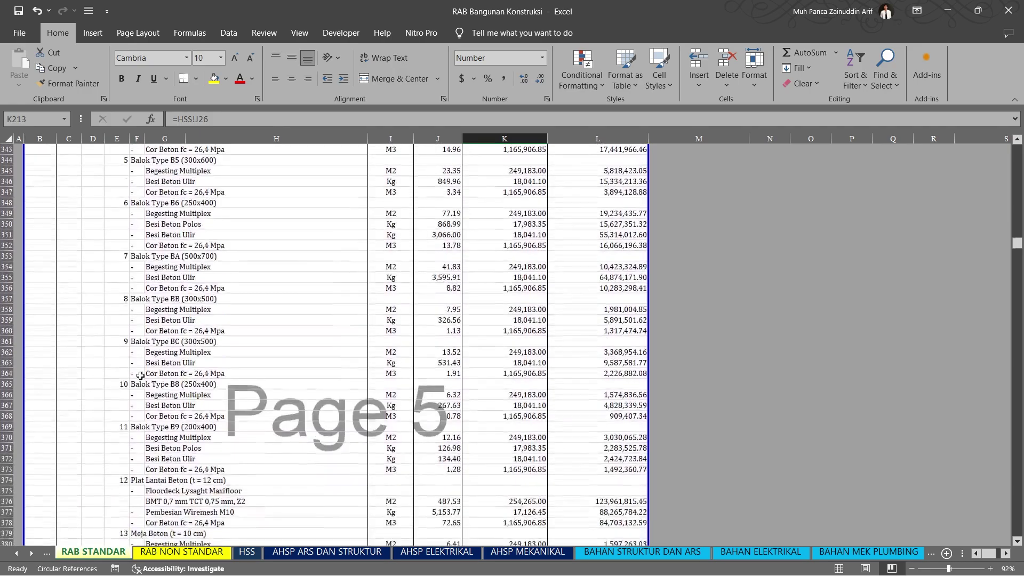
scroll(140, 375, down, 12)
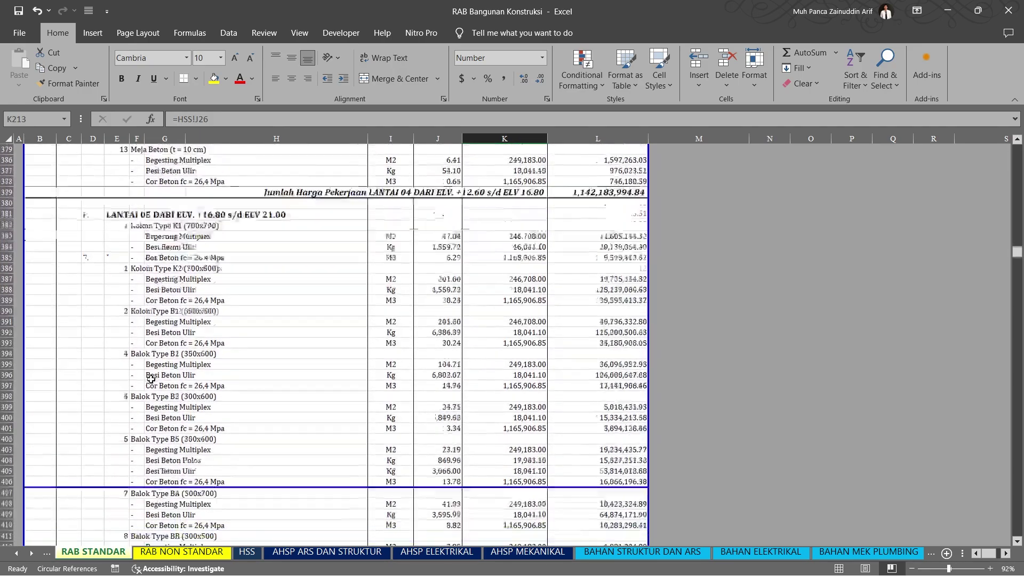
scroll(151, 380, down, 6)
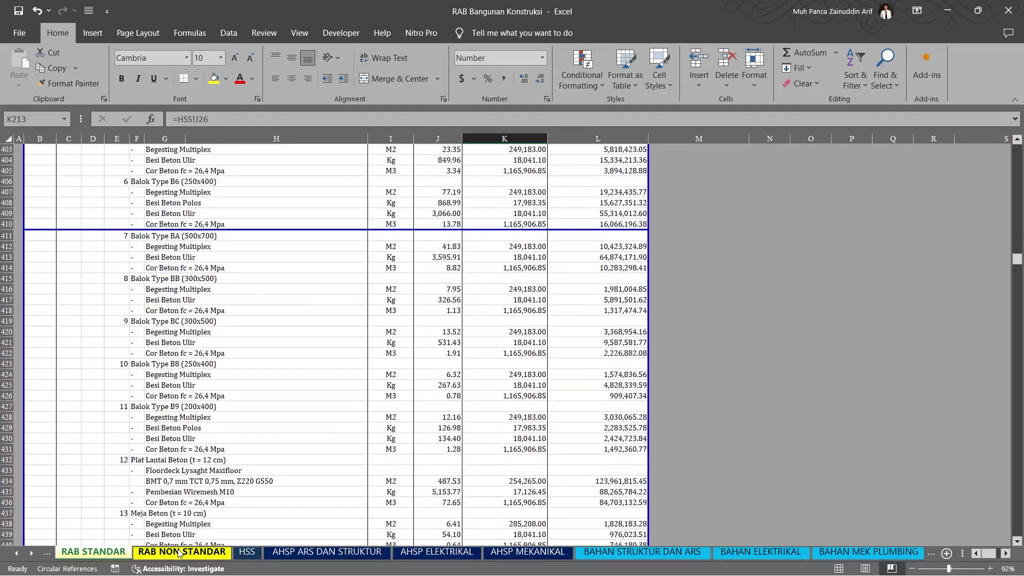
Open the RAB NON STANDAR sheet and select the basement ACP Finish Garda Pintu Lift item number in E26 under PEKERJAAN ARSITEKTUR
click(181, 552)
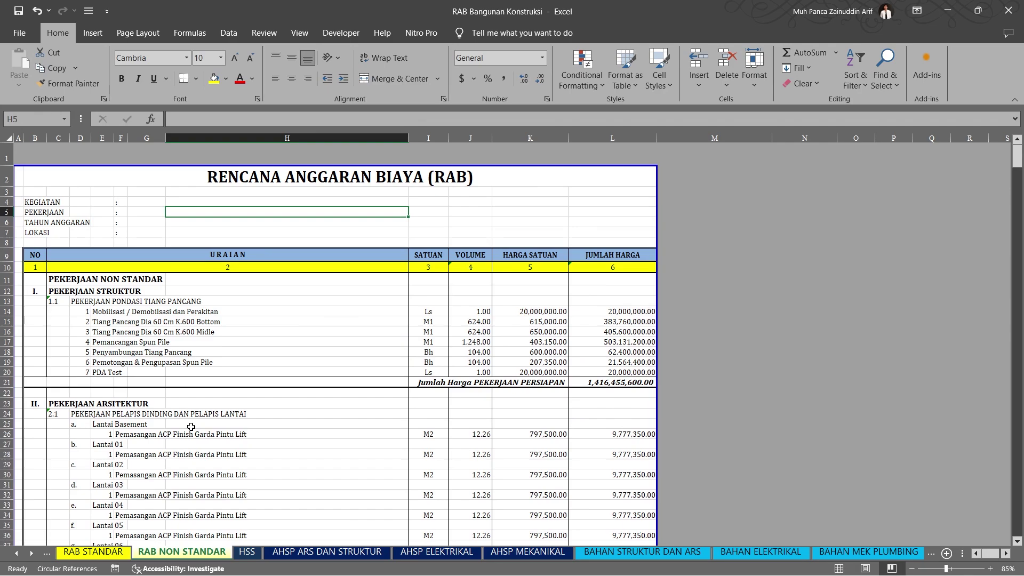
scroll(76, 243, down, 1)
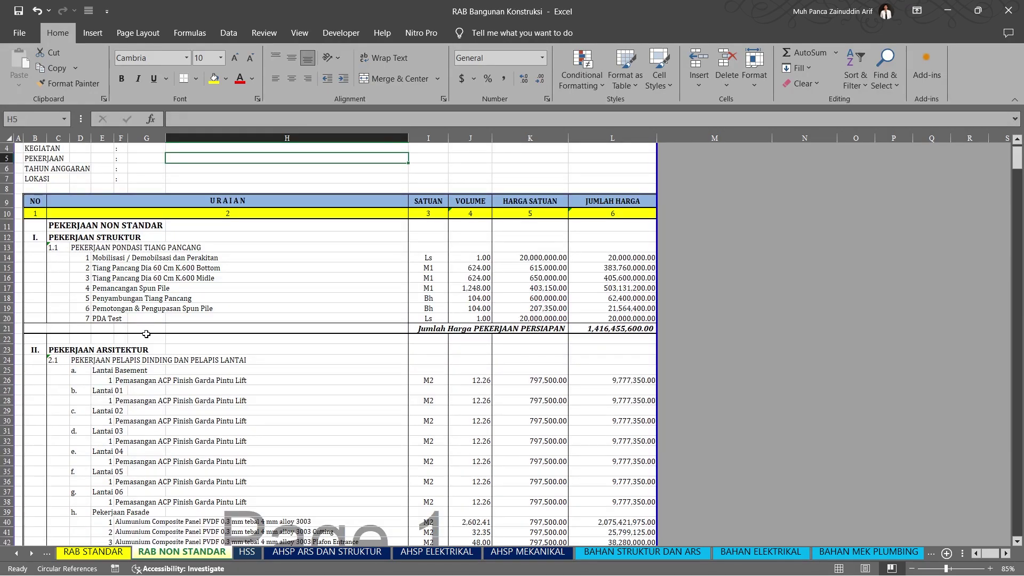
scroll(131, 398, down, 4)
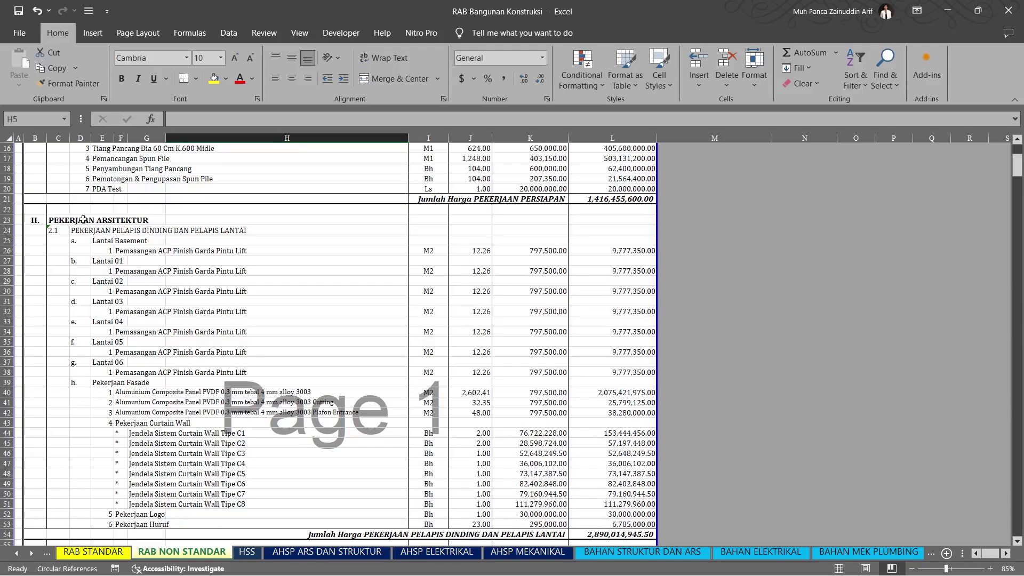
click(106, 251)
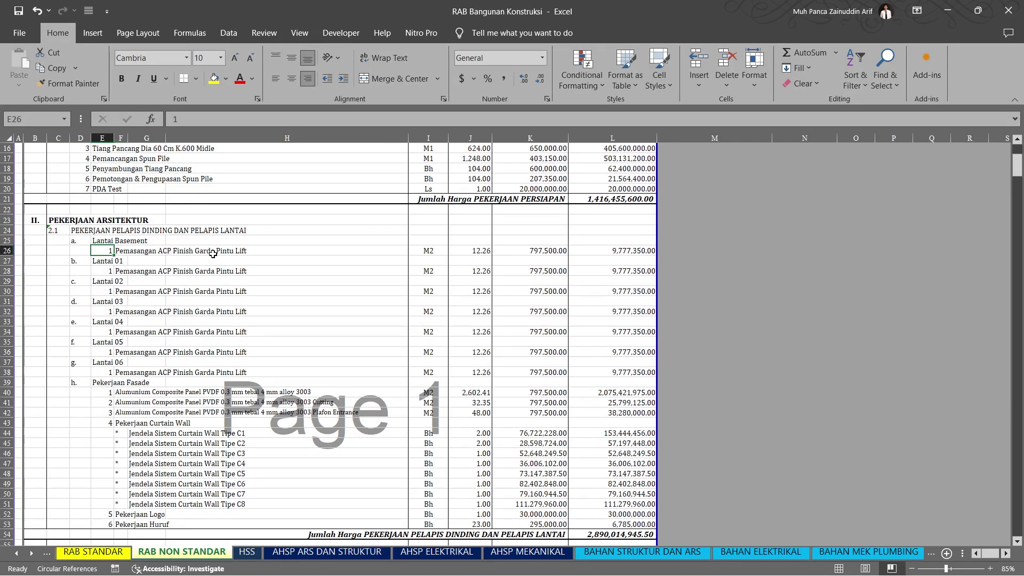
Look through the RAB NON STANDAR sheet from PEKERJAAN ARSITEKTUR through the PEKERJAAN MEKANIKAL items to 3.6 PEKERJAAN TRANSPORTASI DALAM GEDUNG
scroll(151, 376, down, 8)
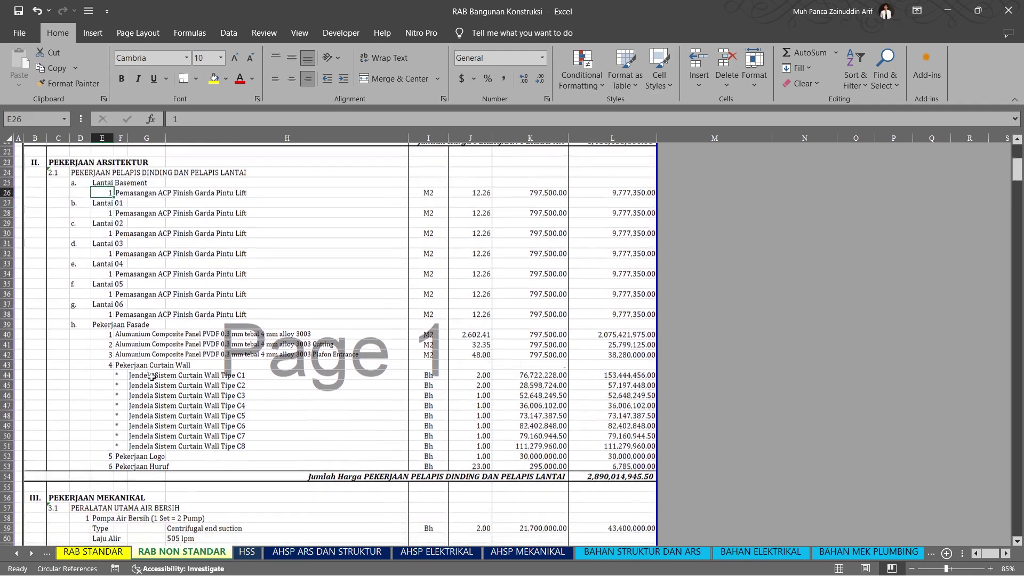
scroll(102, 406, down, 20)
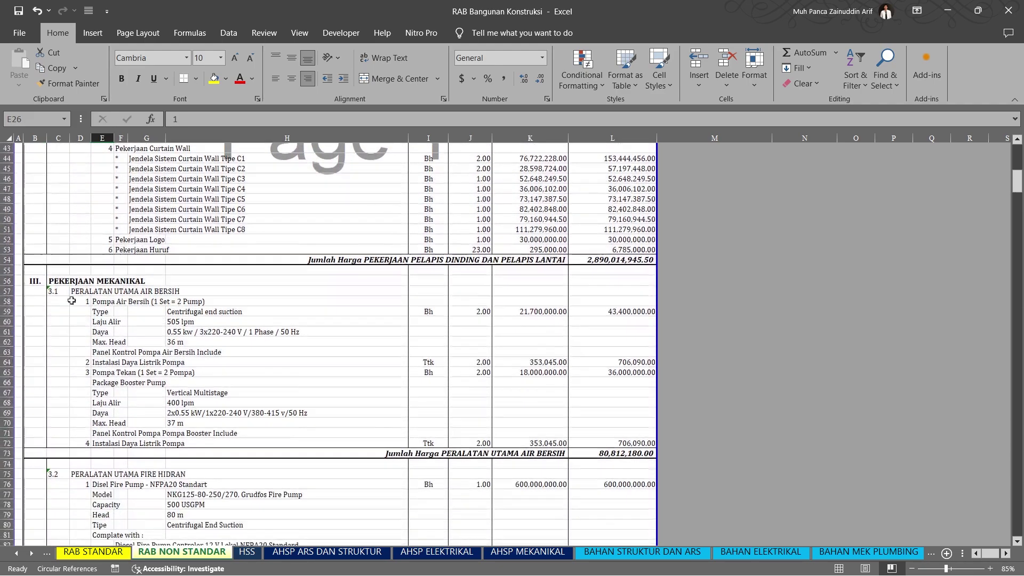
scroll(107, 368, down, 20)
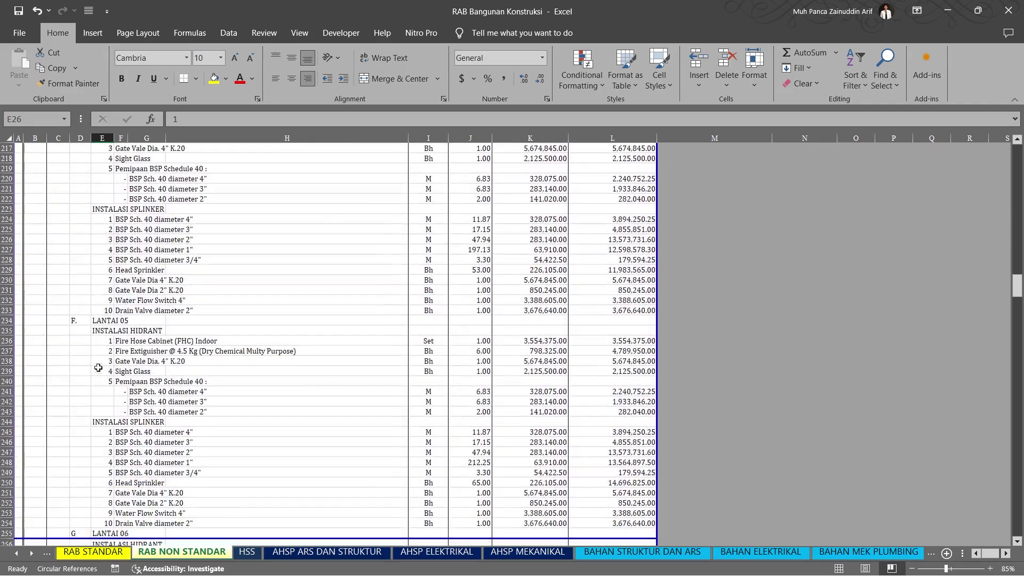
scroll(127, 393, down, 20)
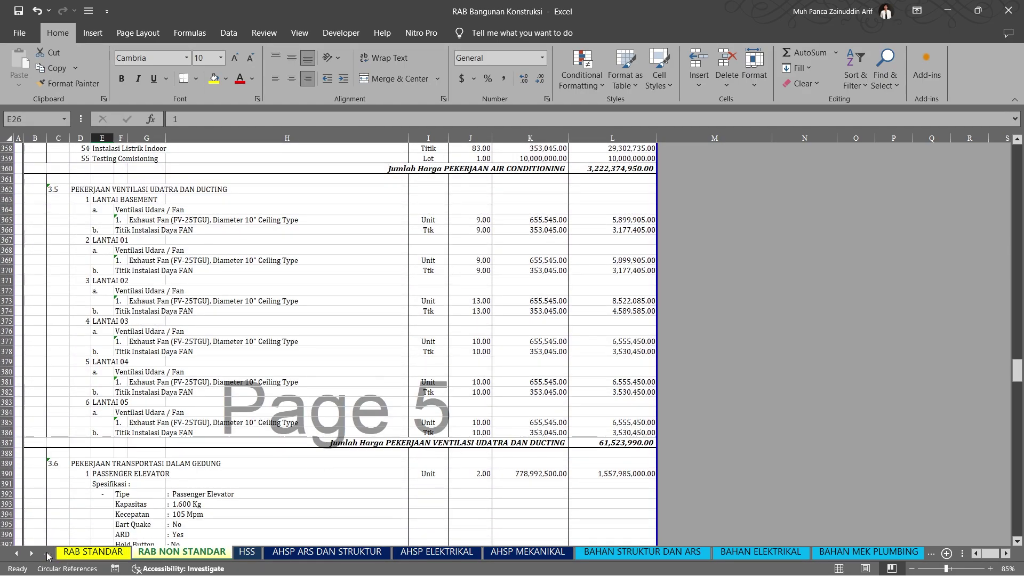
Open the REKAP TOTAL sheet and inspect the Pekerjaan Persiapan amount and its subtotal in L58:L59 under PEKERJAAN STANDART
click(47, 555)
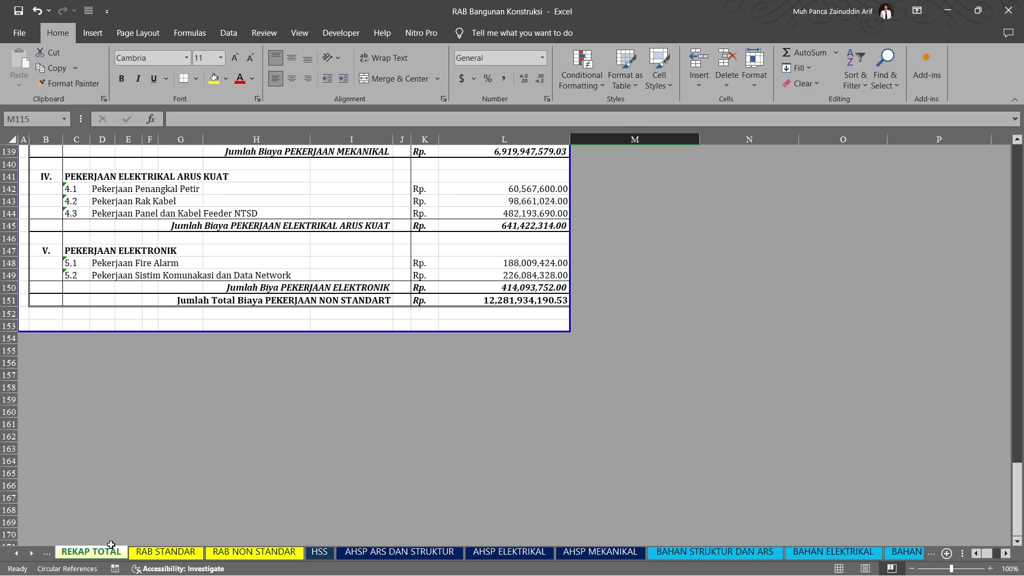
scroll(430, 507, up, 13)
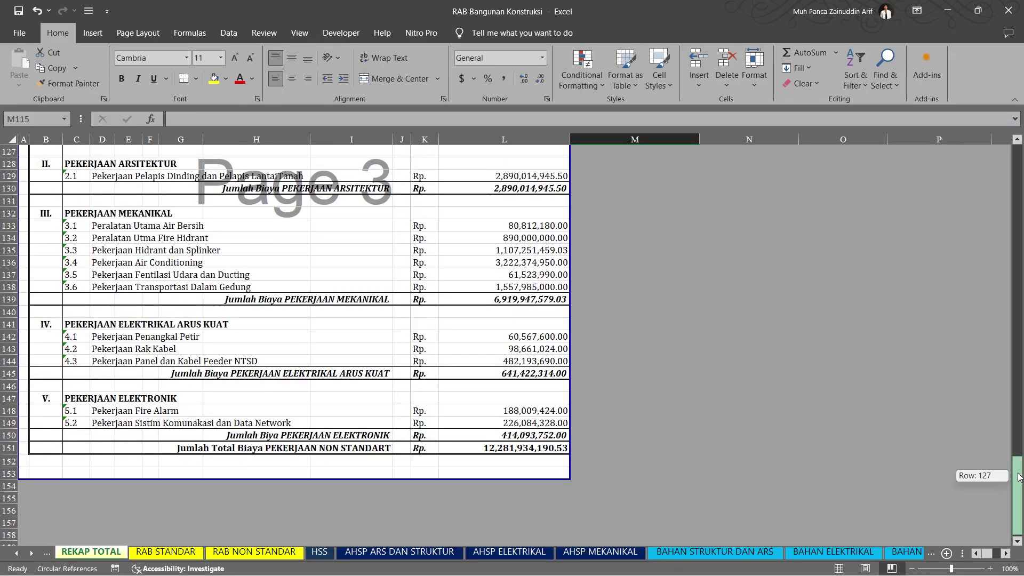
scroll(416, 368, up, 7)
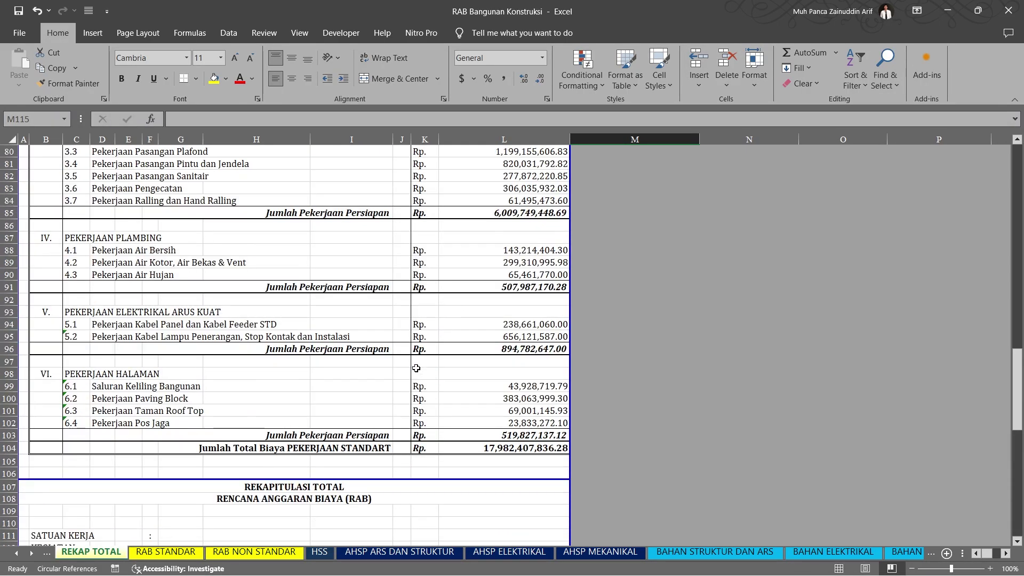
scroll(416, 368, up, 9)
scroll(416, 368, up, 2)
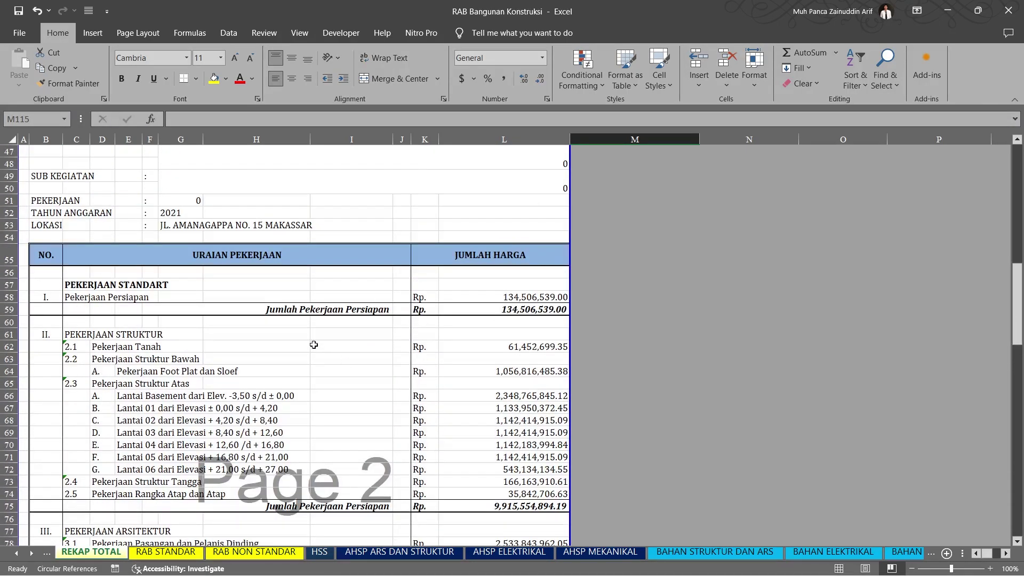
click(75, 288)
scroll(96, 313, down, 1)
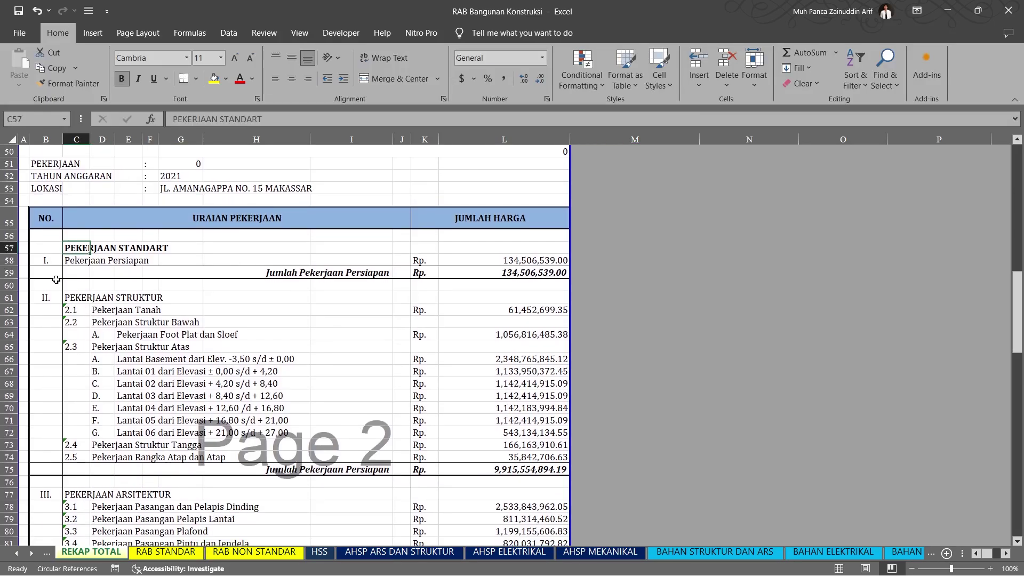
click(74, 259)
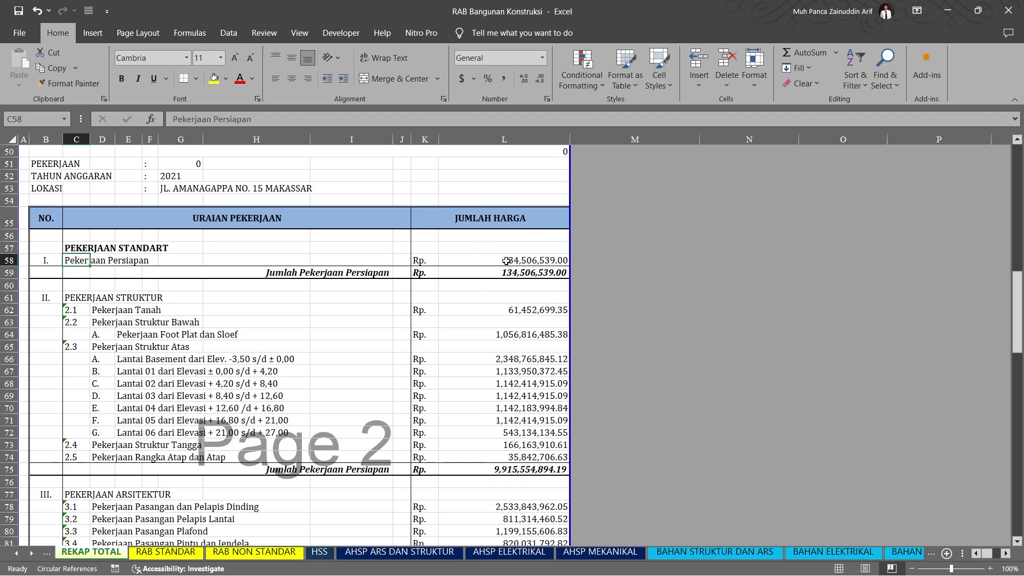
click(534, 262)
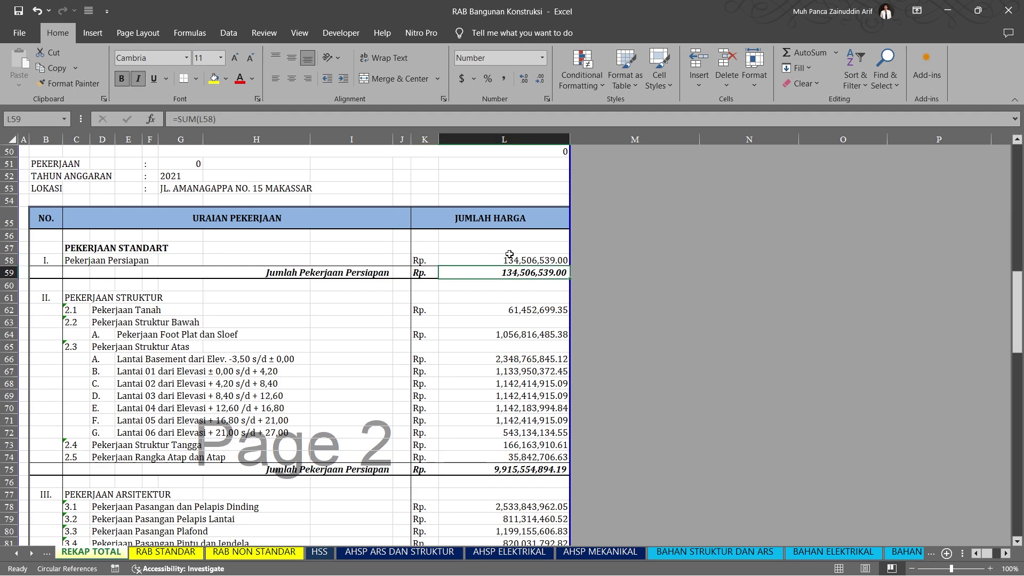
Review the PEKERJAAN STANDART recap from PEKERJAAN STRUKTUR through PEKERJAAN HALAMAN, including each section's subtotal
scroll(74, 317, down, 1)
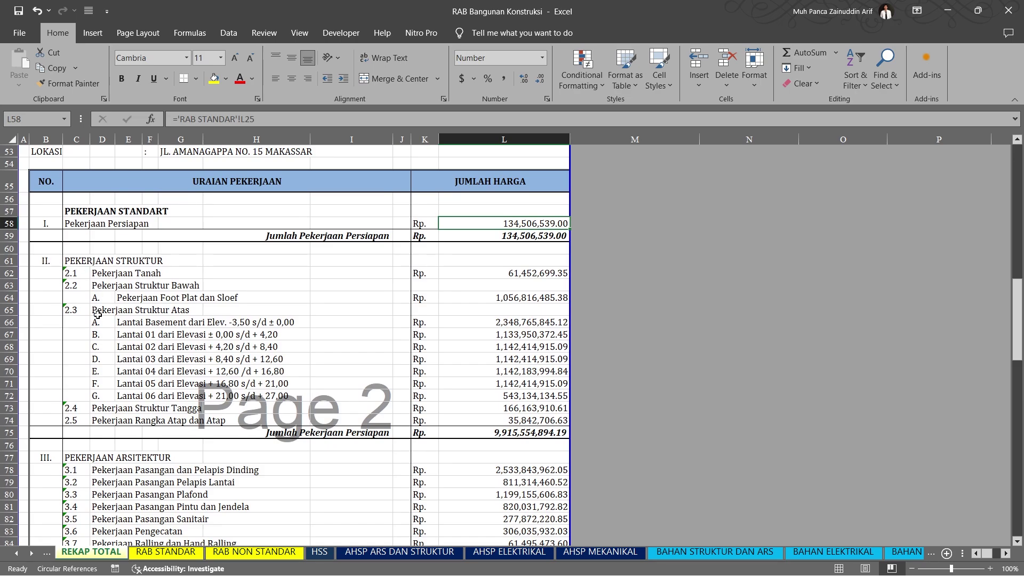
scroll(98, 315, down, 1)
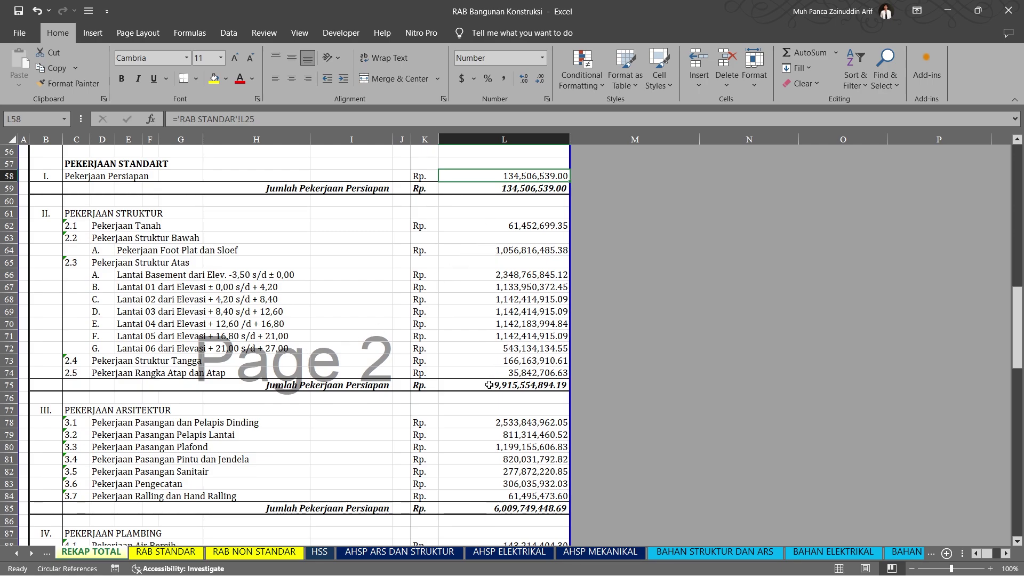
scroll(89, 414, down, 4)
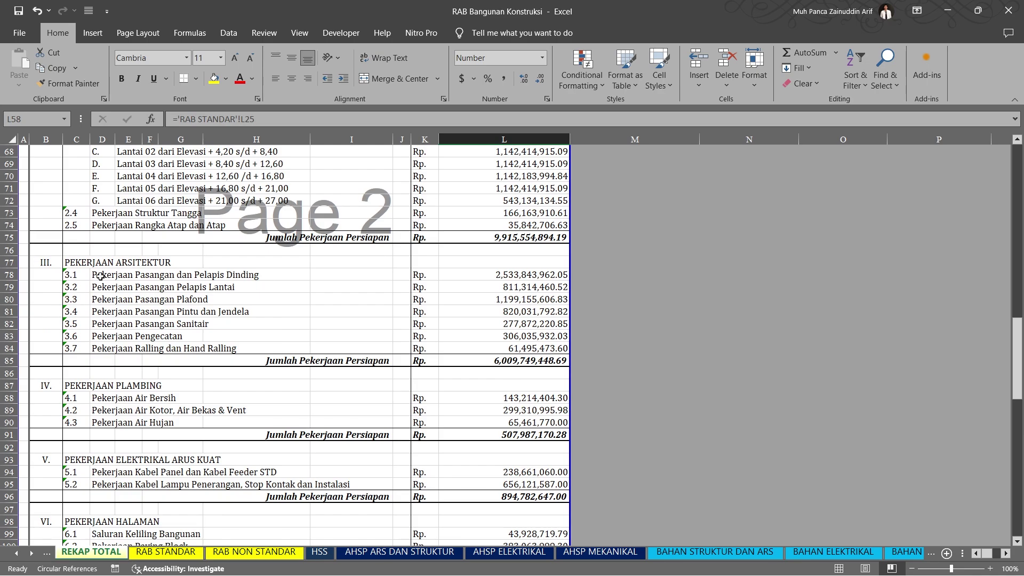
scroll(96, 412, down, 3)
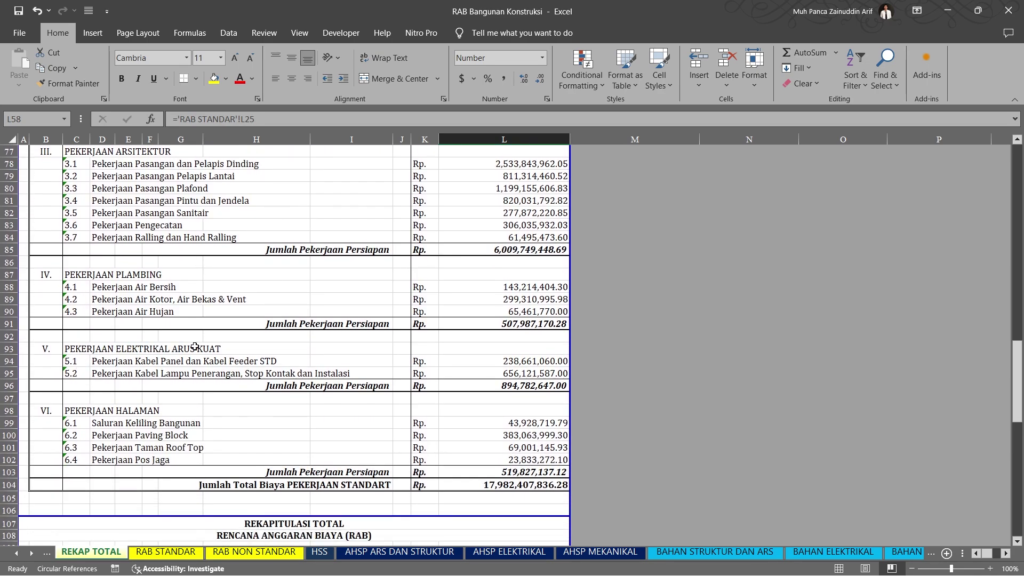
scroll(73, 414, down, 3)
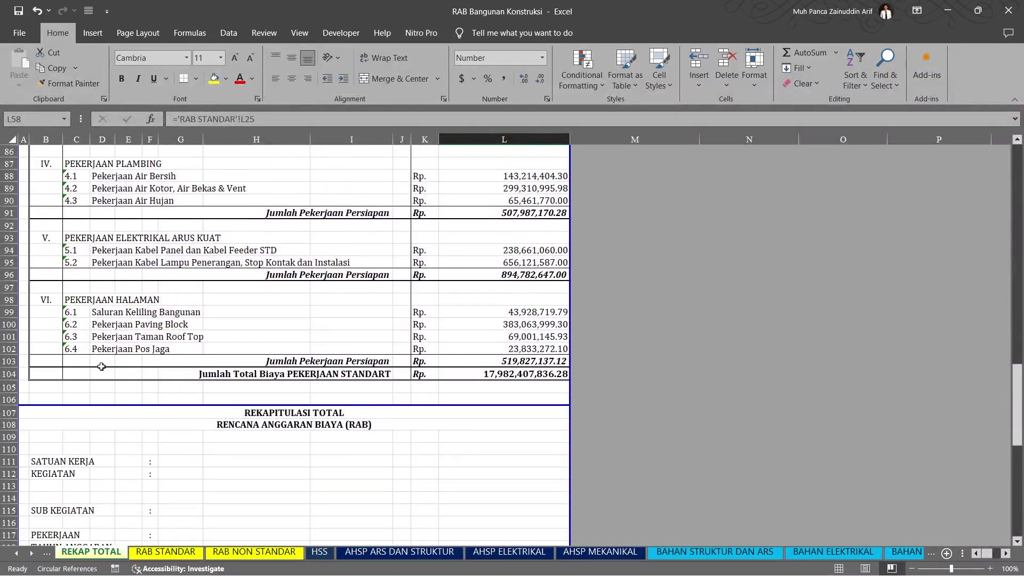
Review the PEKERJAAN NON STANDART recap from PEKERJAAN STRUKTUR through PEKERJAAN ELEKTRONIK and its grand total row
scroll(131, 457, down, 6)
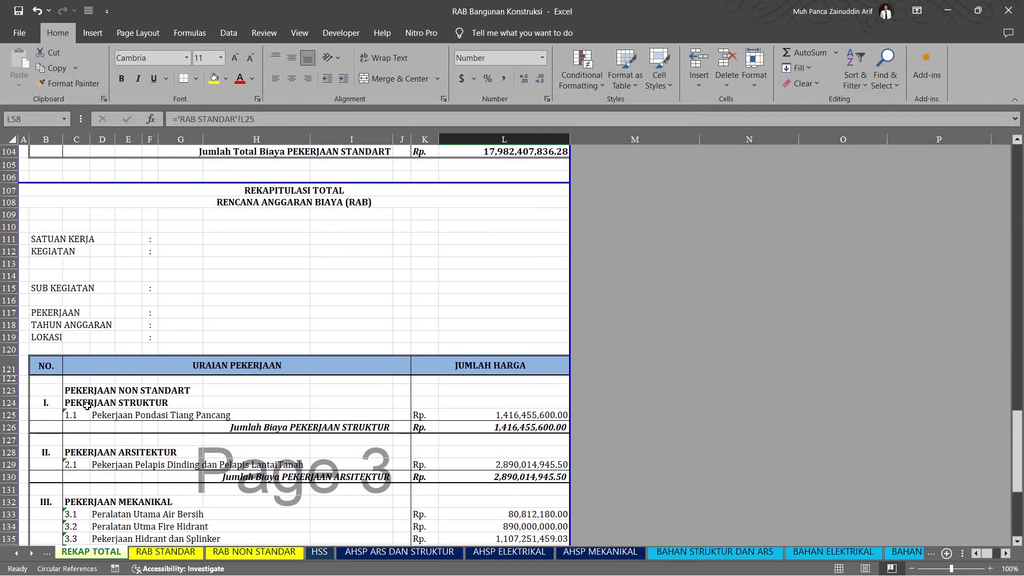
scroll(84, 405, down, 1)
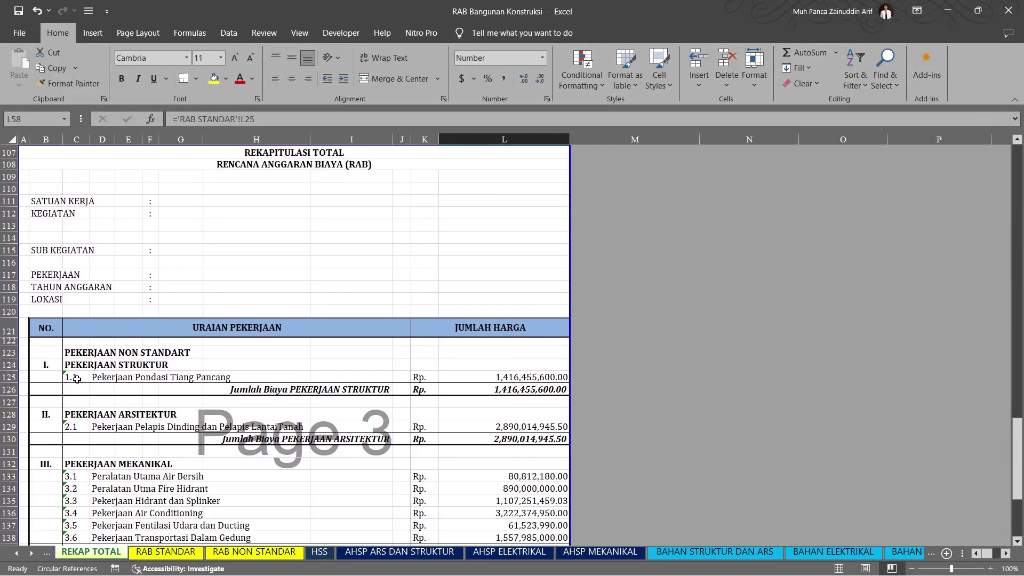
scroll(161, 381, down, 2)
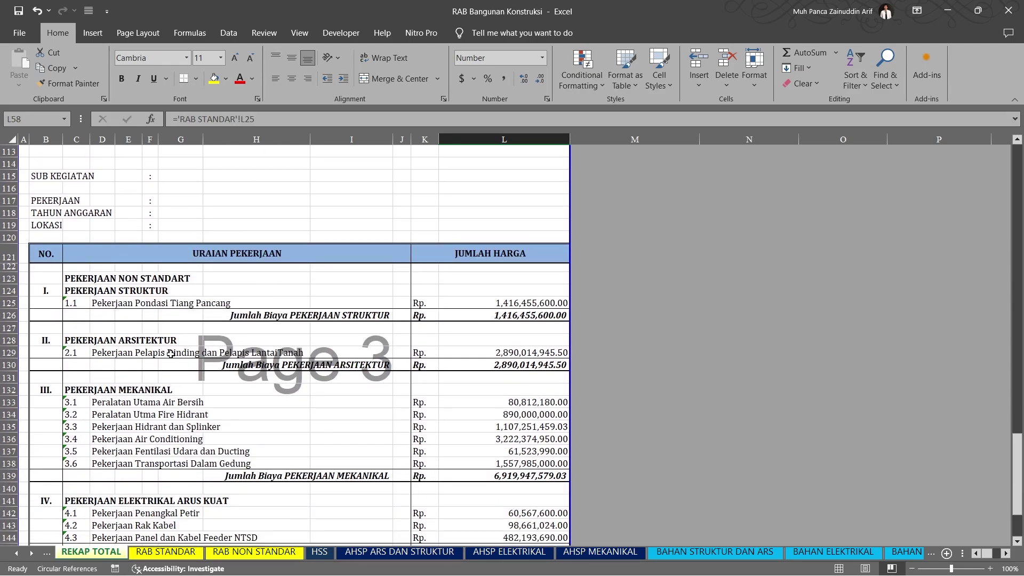
scroll(222, 358, down, 3)
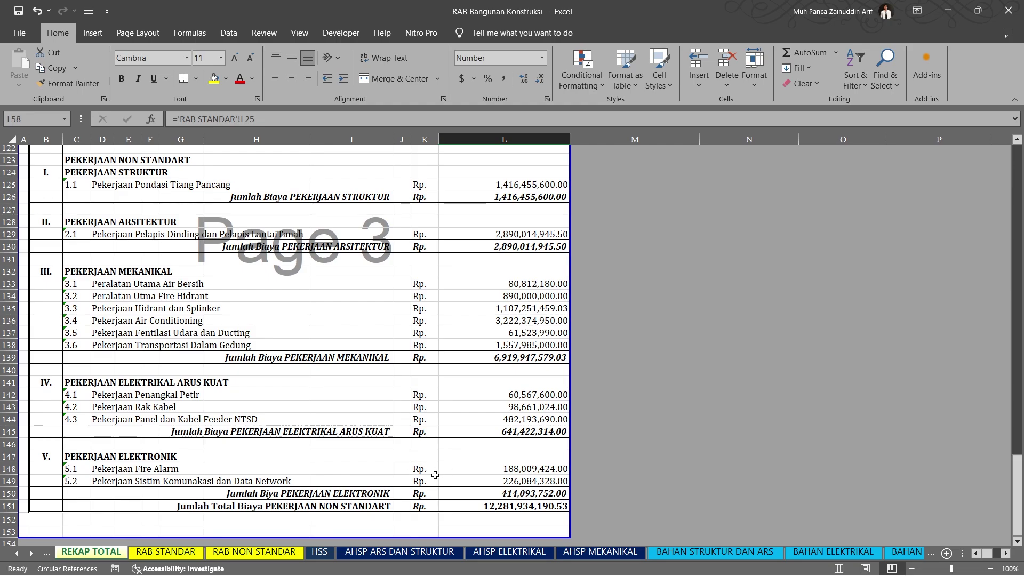
scroll(357, 485, down, 2)
Inspect the formulas in L18 and L20 that bring the PEKERJAAN STANDART and NON STANDART totals into the first-page recap
scroll(350, 479, up, 5)
scroll(350, 479, up, 10)
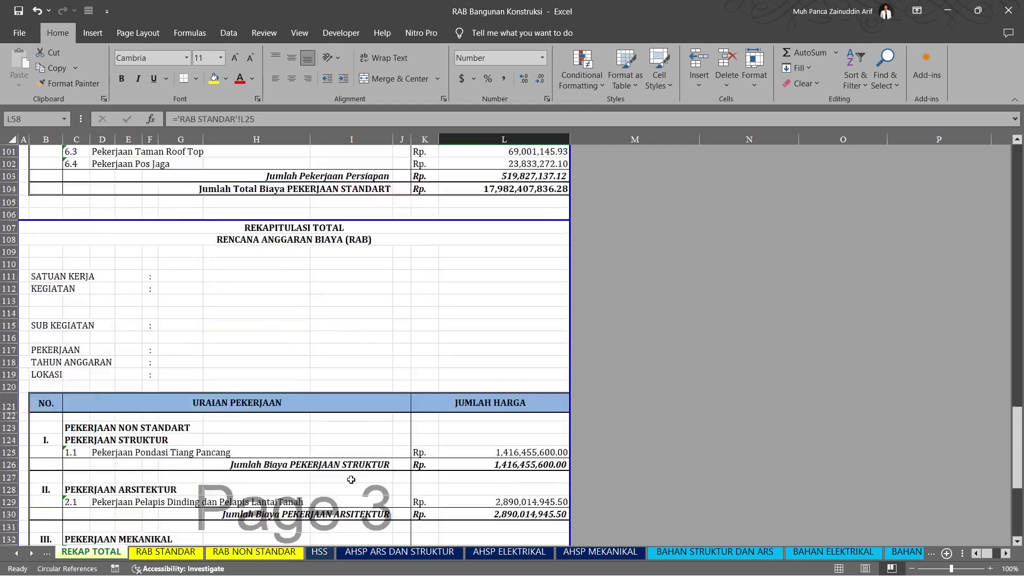
scroll(351, 479, up, 13)
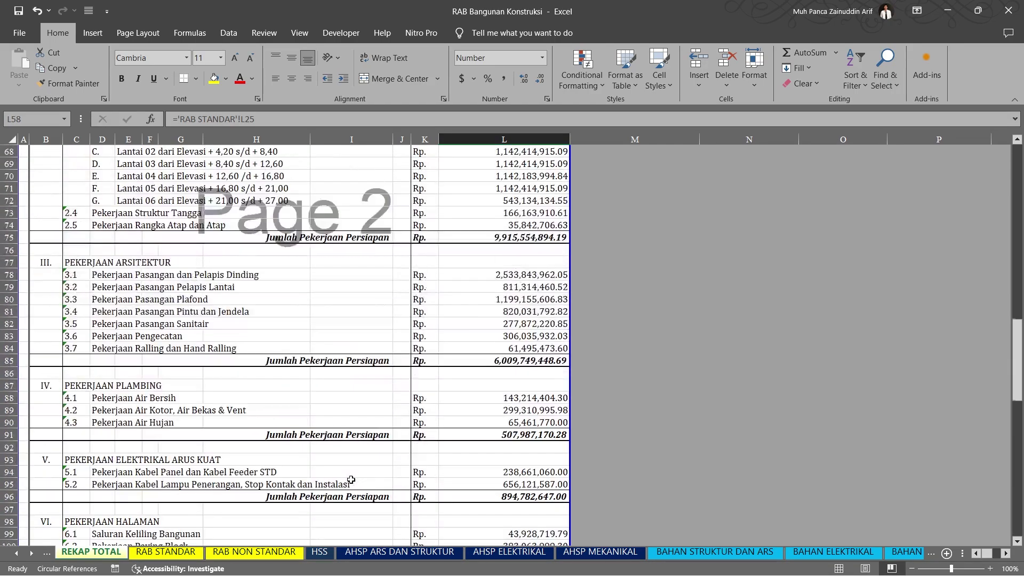
scroll(351, 479, up, 14)
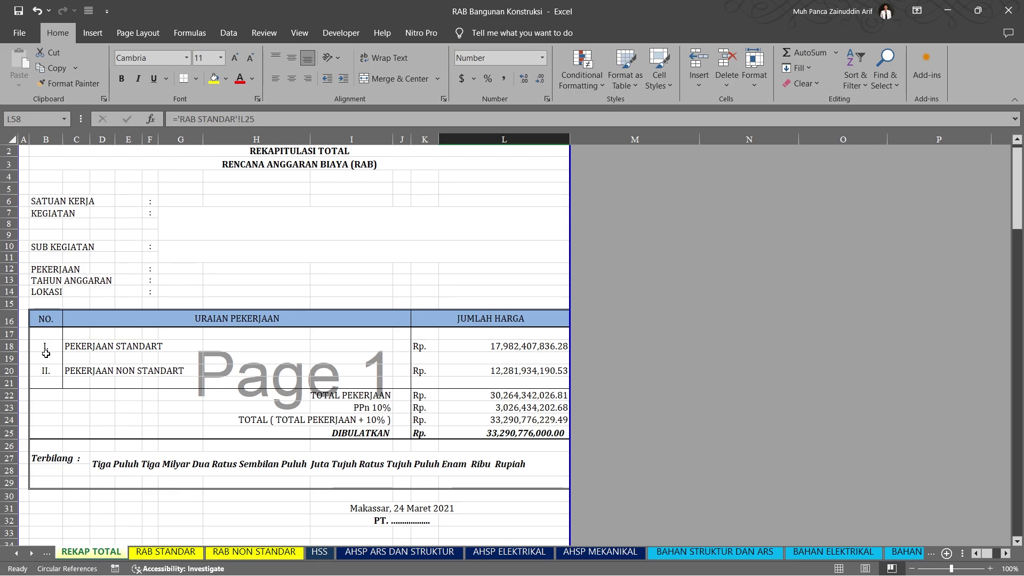
click(472, 348)
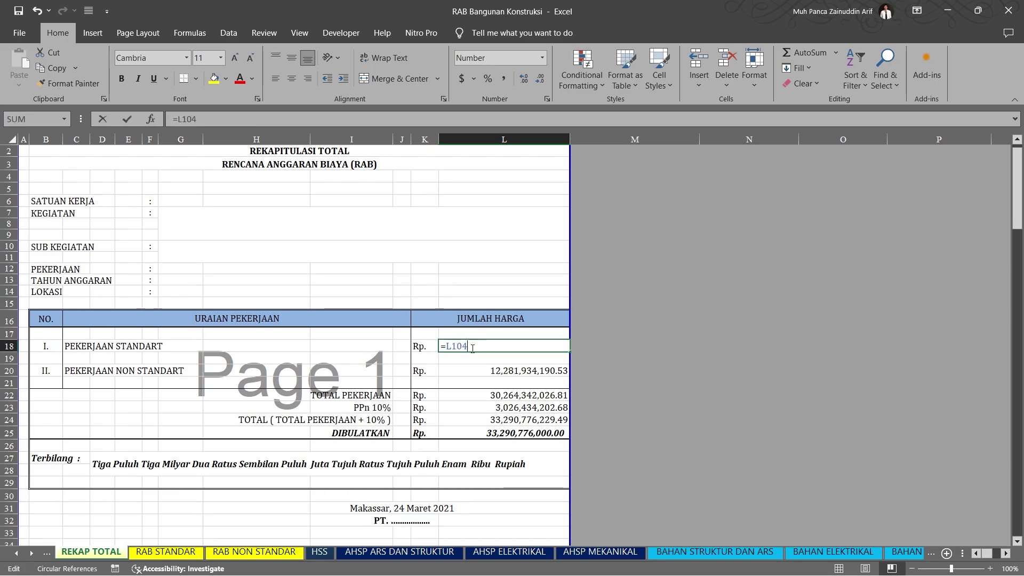
click(475, 371)
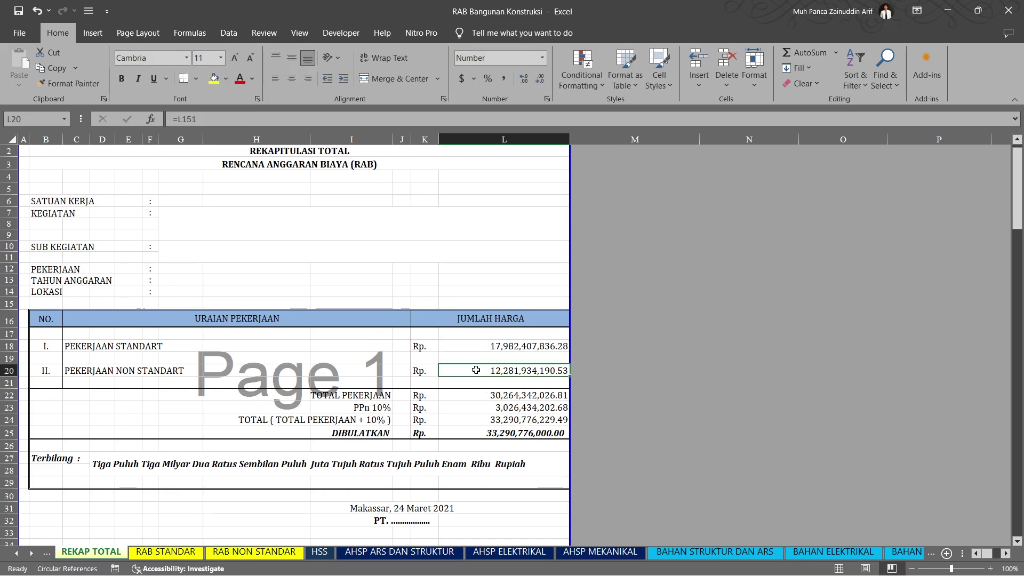
double_click(476, 370)
Check the PPn 10% formula in L23, the overall total in L24 and the DIBULATKAN amount in L25
click(440, 407)
scroll(453, 400, down, 1)
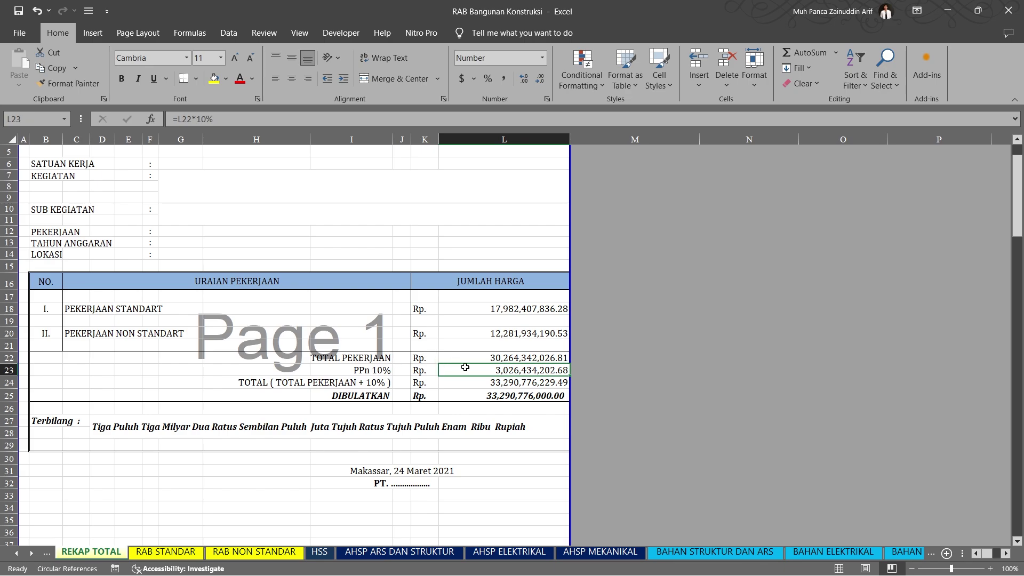
double_click(470, 370)
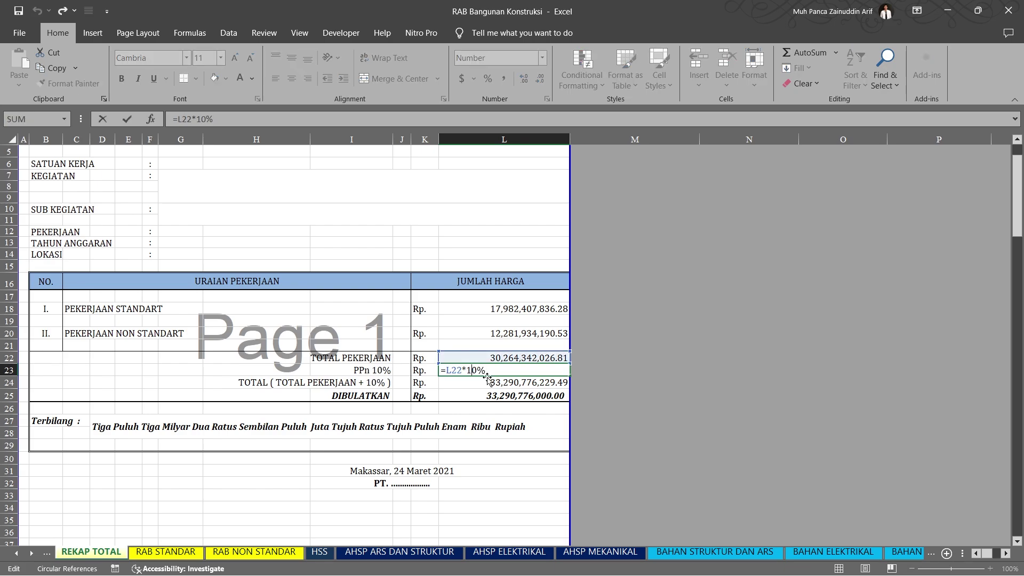
key(Return)
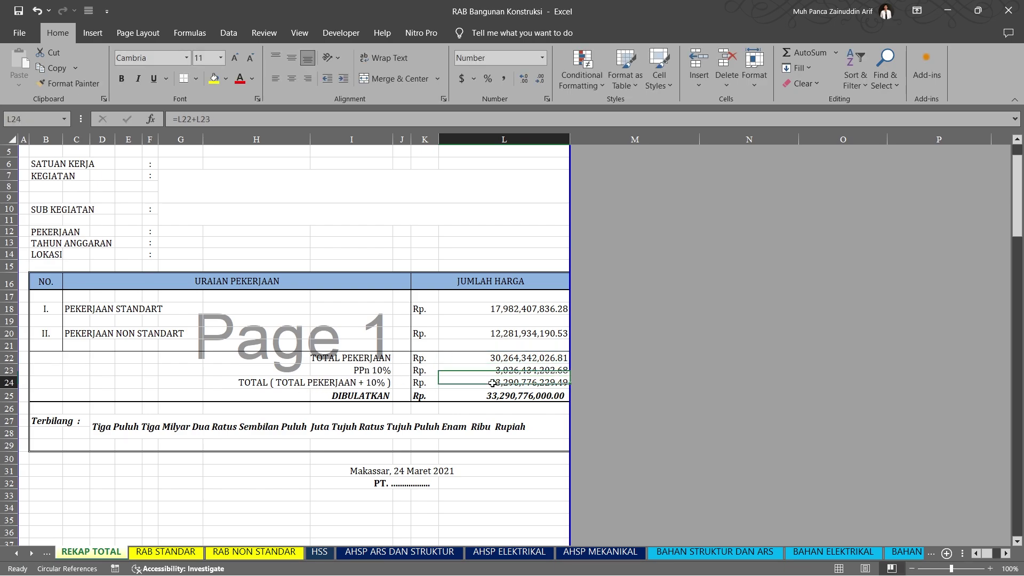
click(495, 398)
Select the Terbilang text in D27 and examine the number-to-words helper table around columns S to X that feeds it
click(140, 422)
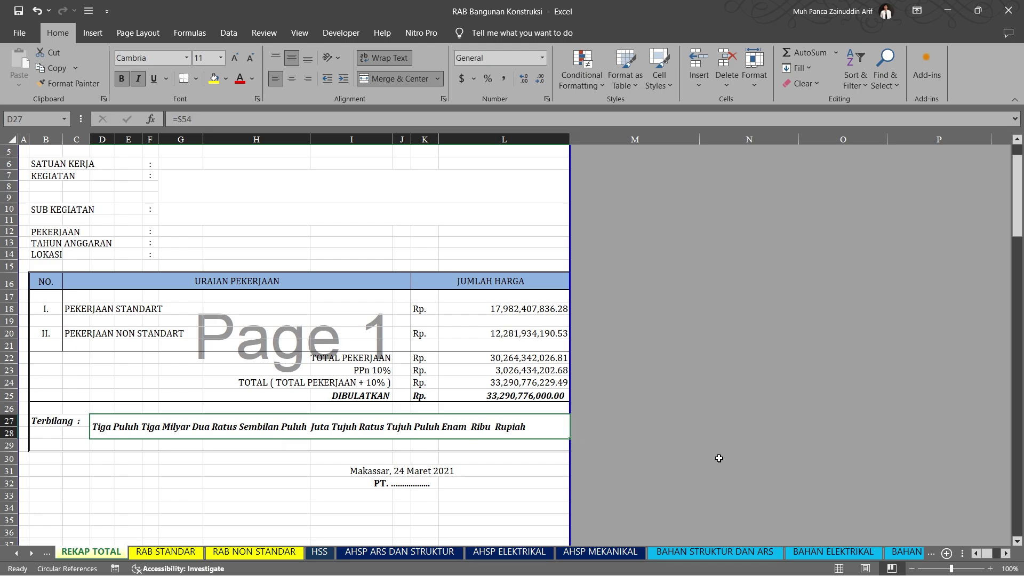
scroll(720, 458, down, 1)
click(1006, 554)
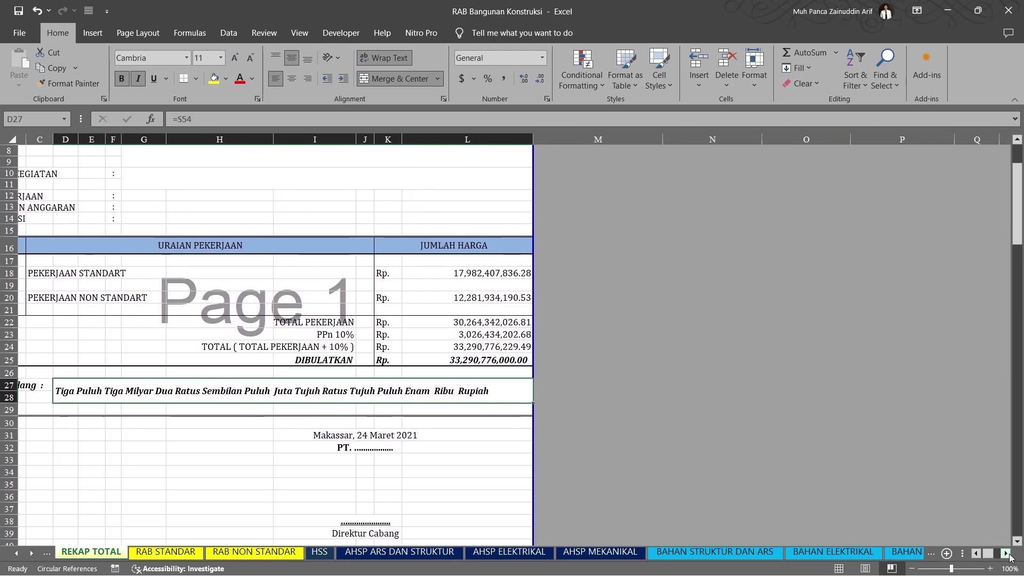
click(1006, 554)
scroll(736, 414, down, 3)
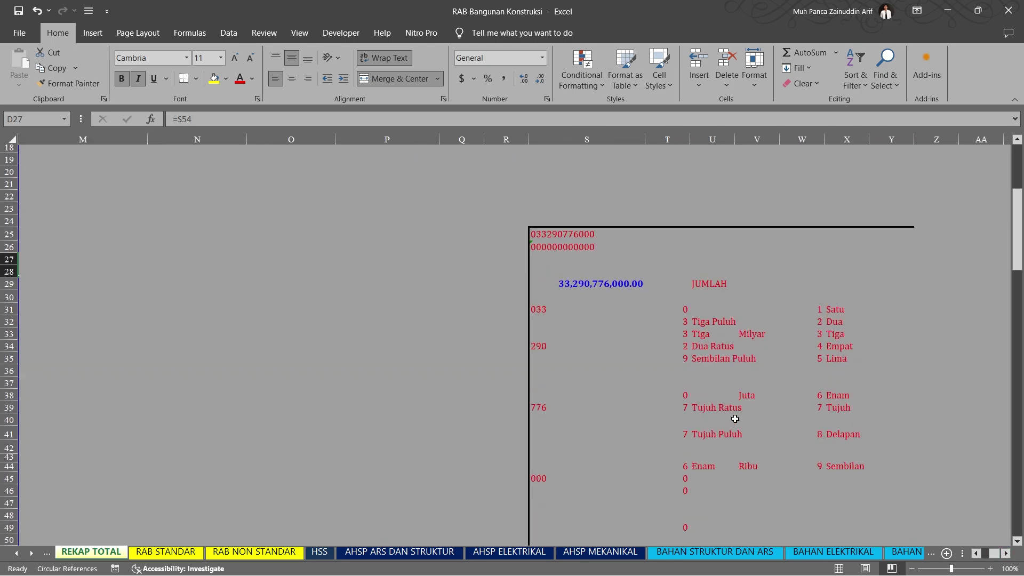
click(975, 554)
drag(975, 554, 975, 554)
scroll(139, 341, up, 1)
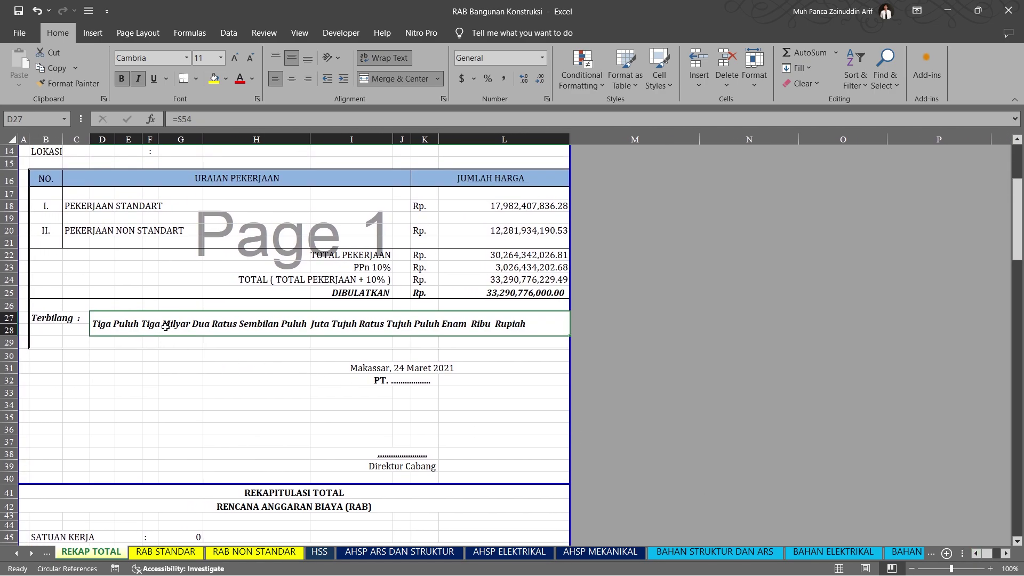
Leave the Terbilang cell of the recap and open the RESCHEDULE sheet with the weekly work schedule and S-curve
scroll(201, 334, up, 1)
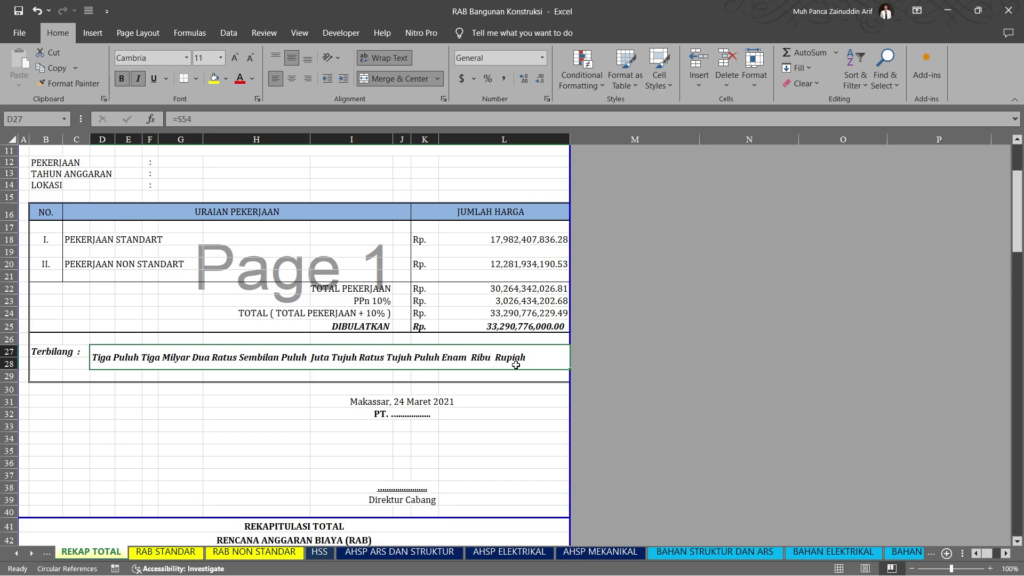
click(284, 438)
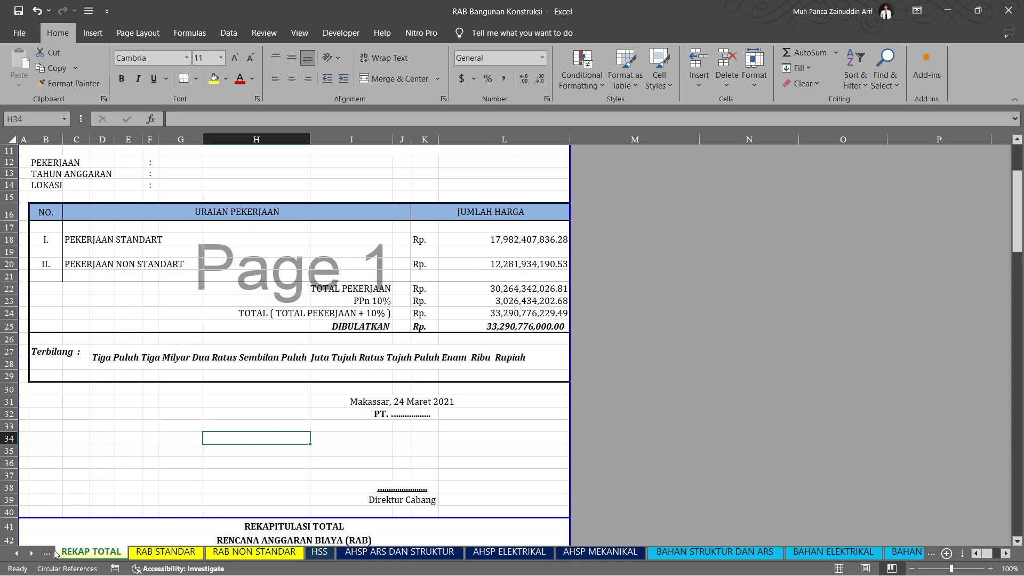
click(49, 554)
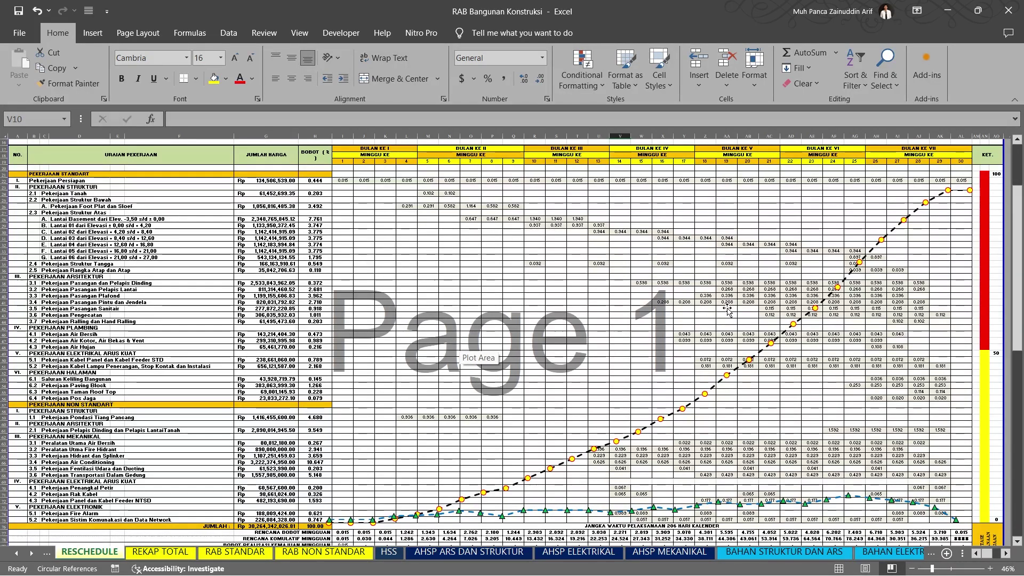
Highlight the work items and their JUMLAH HARGA amounts, and inspect the SUM formula in the JUMLAH cell G76
drag(37, 174, 193, 521)
drag(265, 180, 261, 511)
scroll(260, 510, down, 1)
click(259, 510)
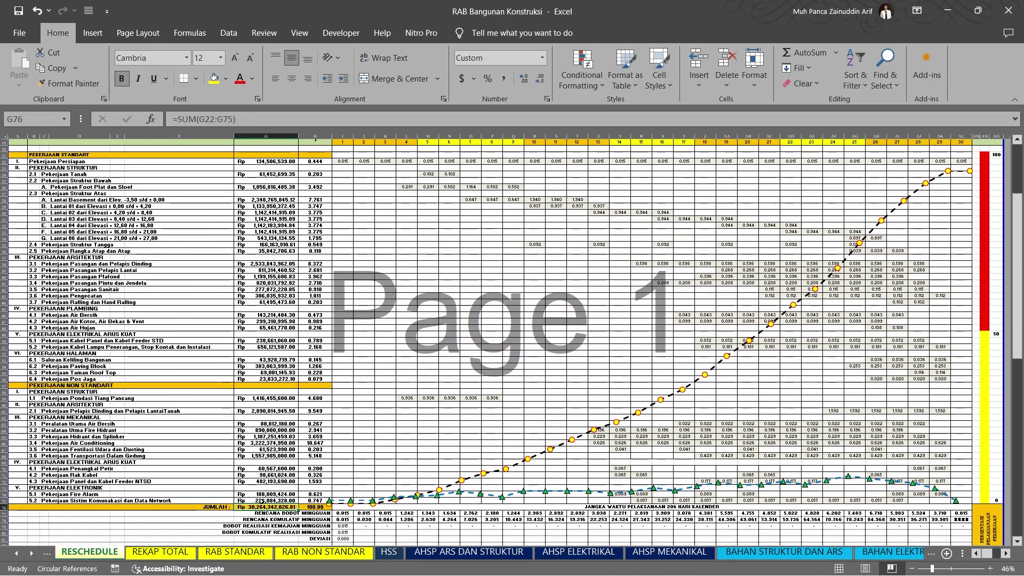
key(F2)
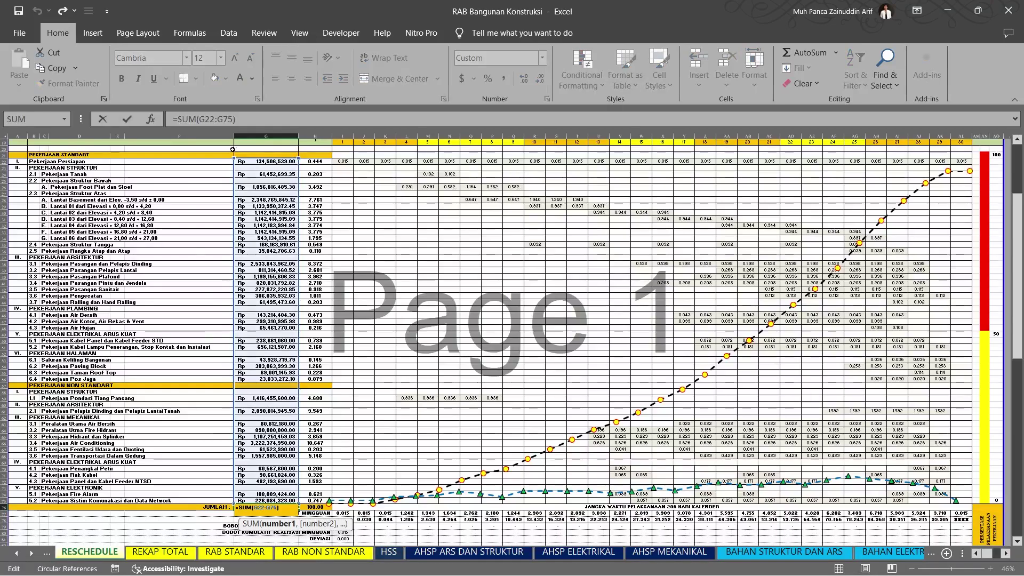
key(Escape)
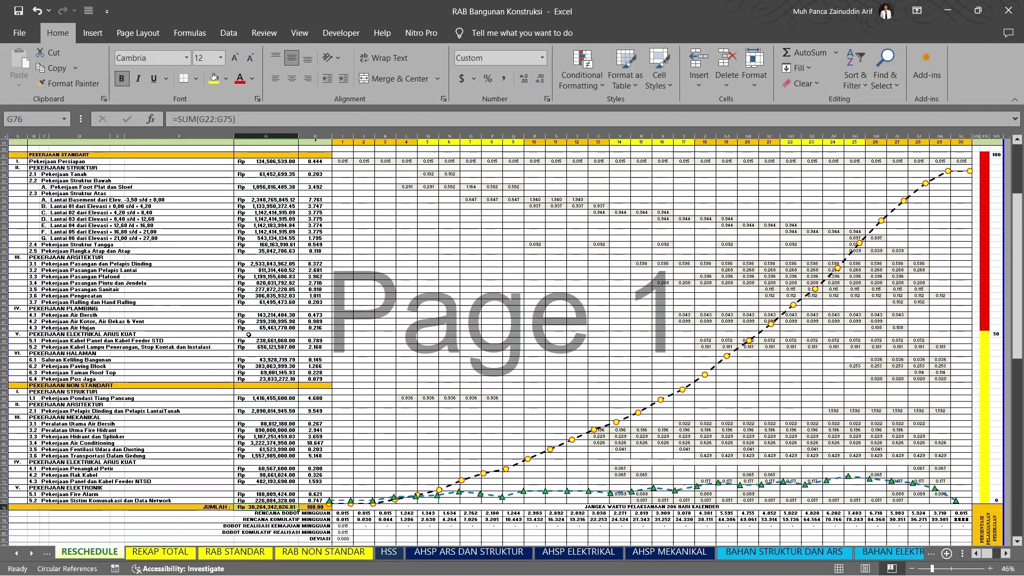
Select the BOBOT (%) heading and inspect the weight formula of Pekerjaan Persiapan in H22
scroll(299, 371, up, 2)
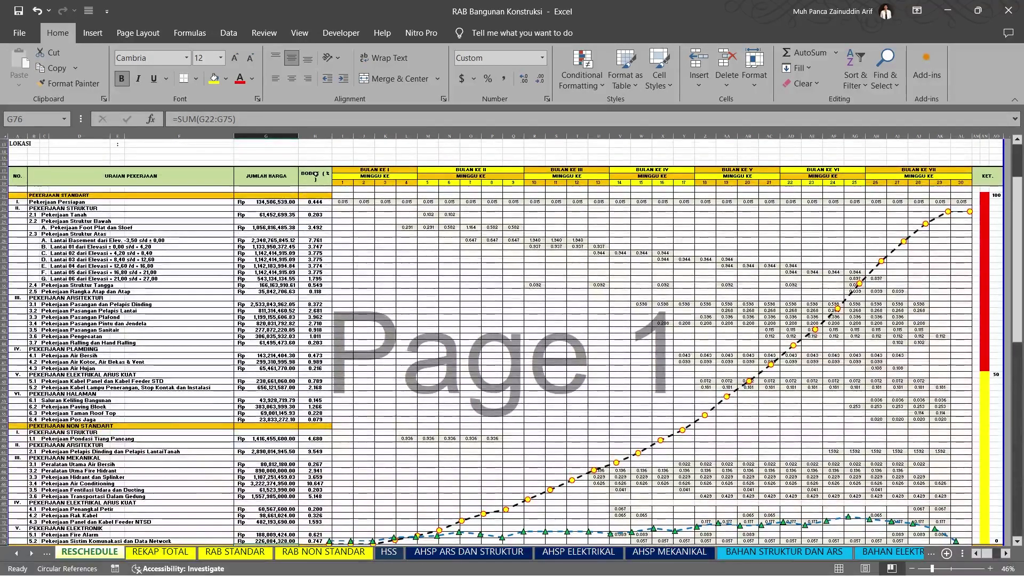
click(315, 176)
scroll(386, 253, up, 2)
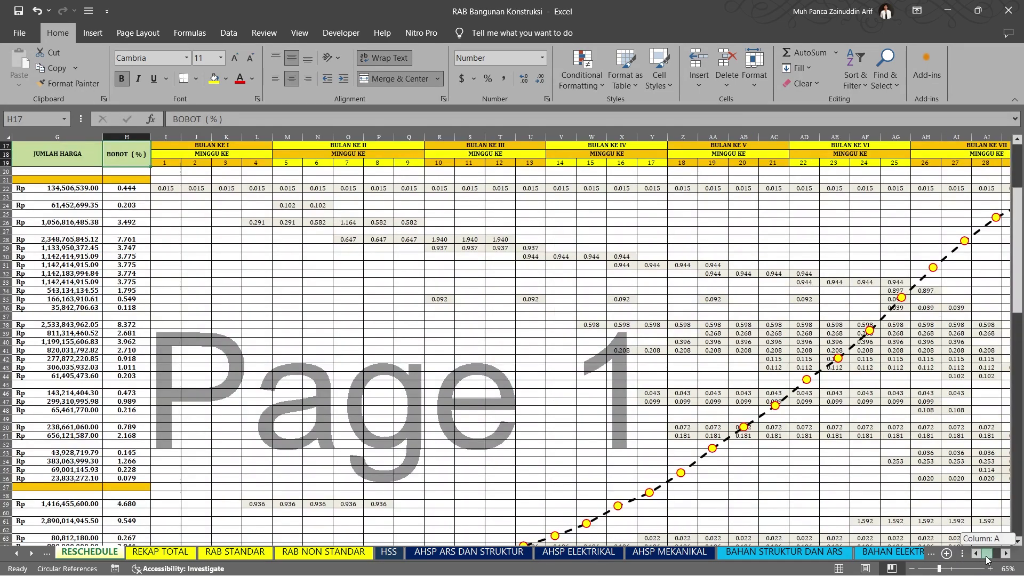
click(443, 189)
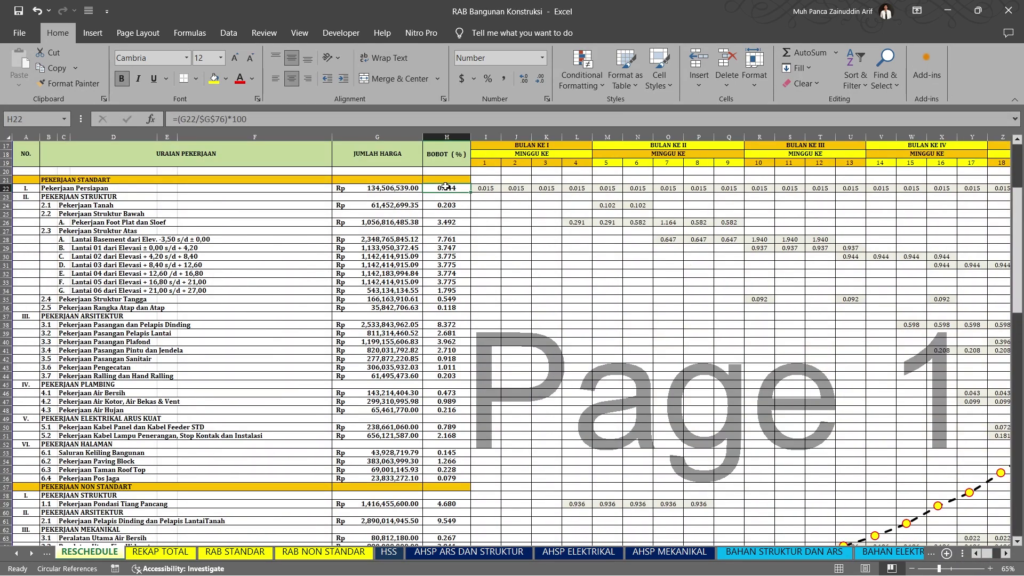
double_click(446, 188)
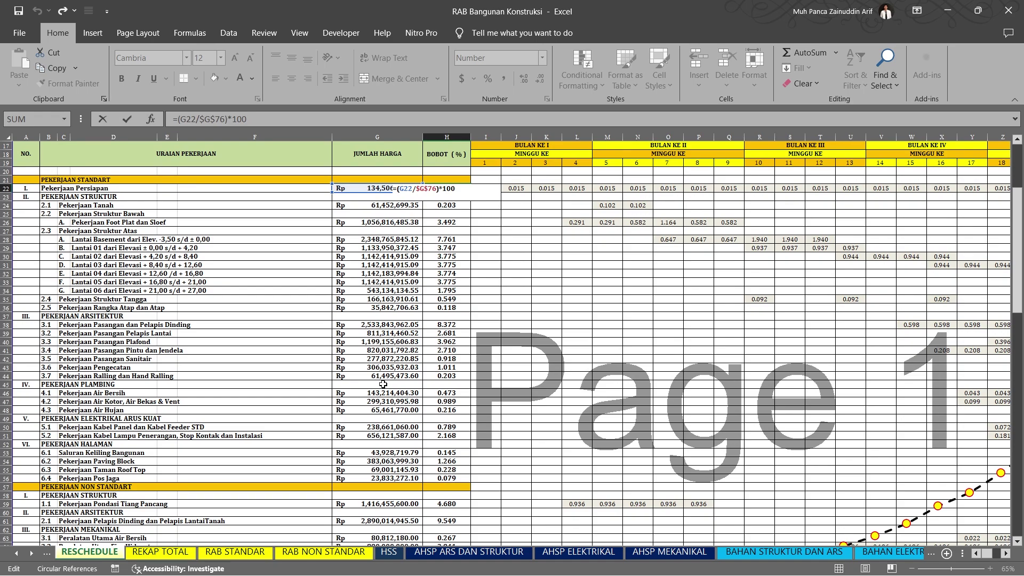
key(Escape)
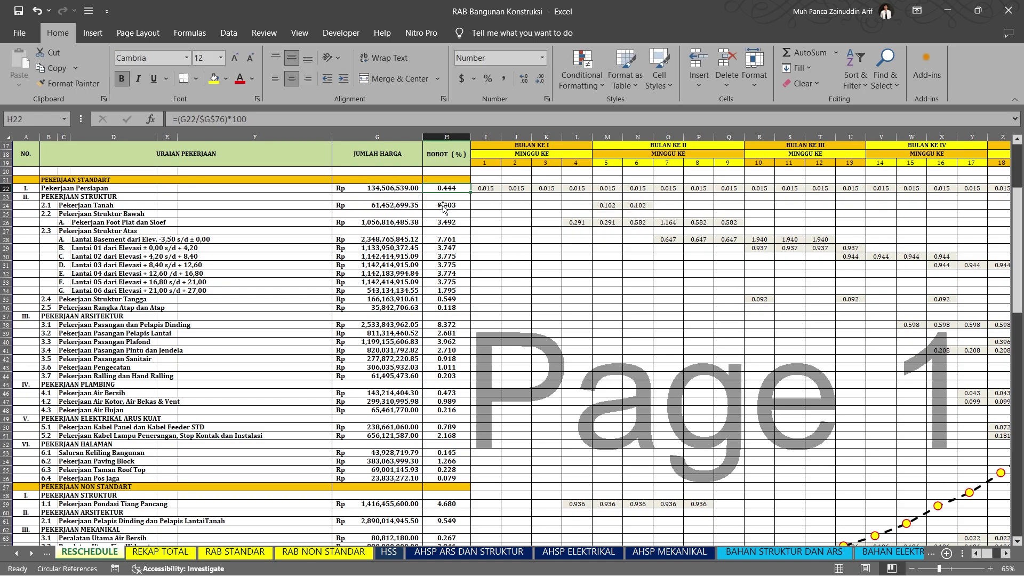
Check the SUM formula in H76 that adds up the BOBOT (%) column
scroll(431, 229, down, 9)
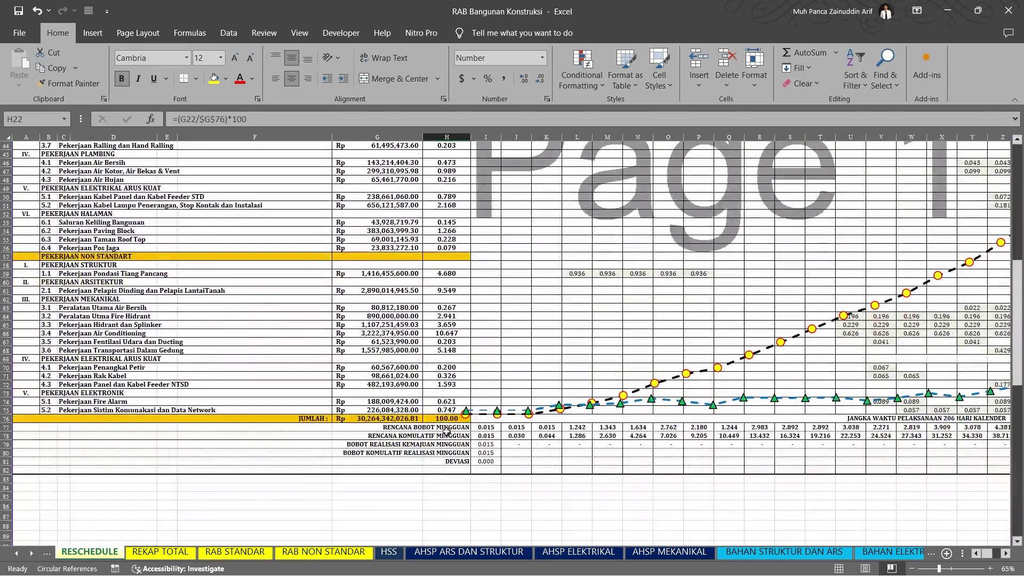
click(428, 419)
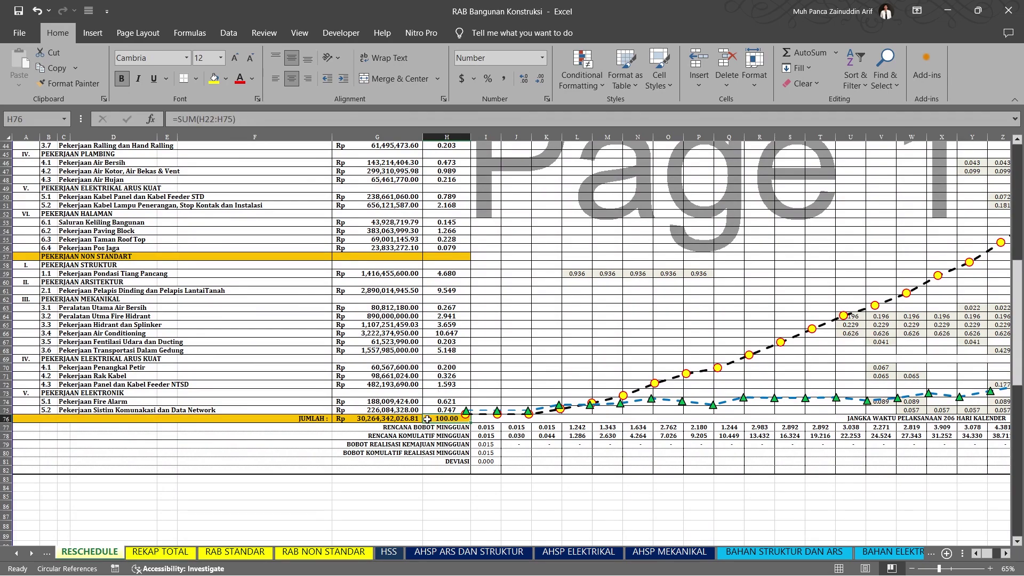
scroll(434, 424, up, 9)
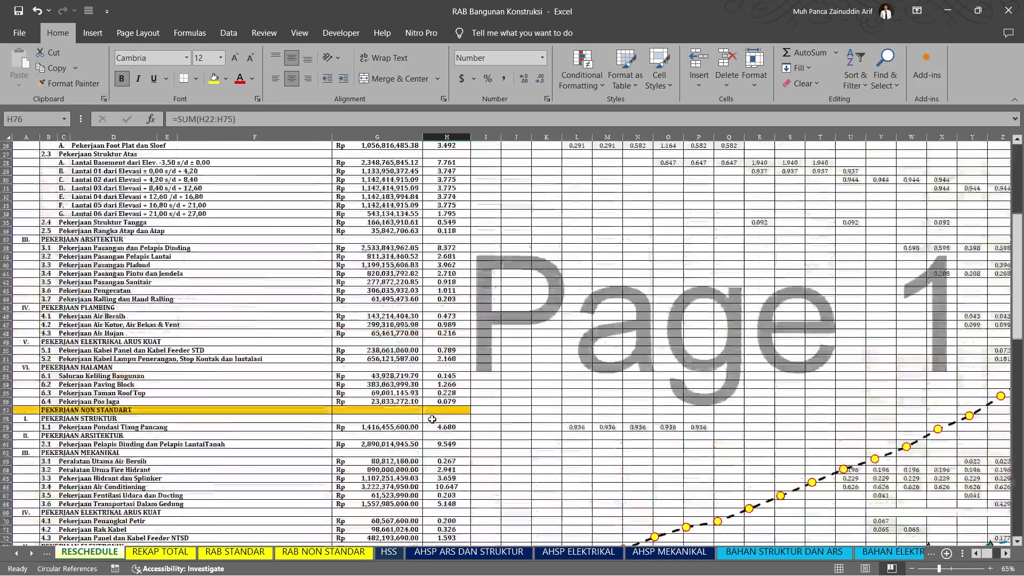
scroll(432, 420, up, 1)
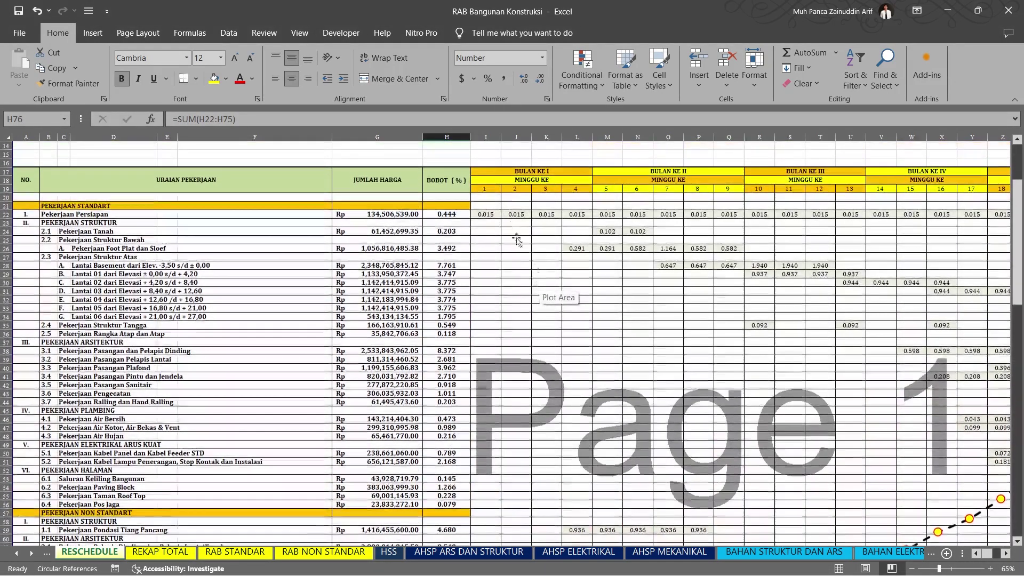
Highlight the BULAN KE and MINGGU KE headings, select week 1 and look over the S-curve below them
drag(511, 176, 92, 176)
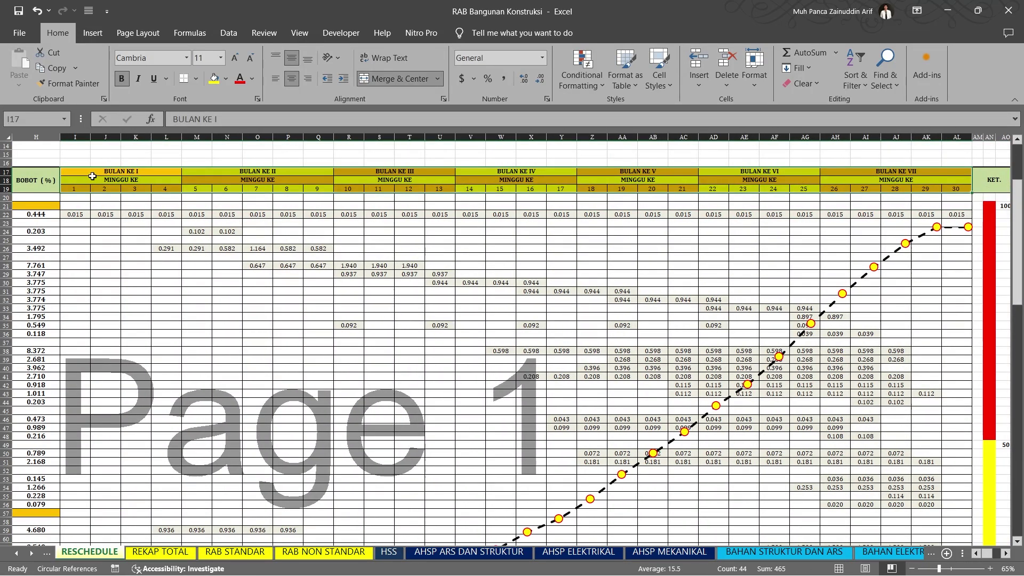
click(65, 190)
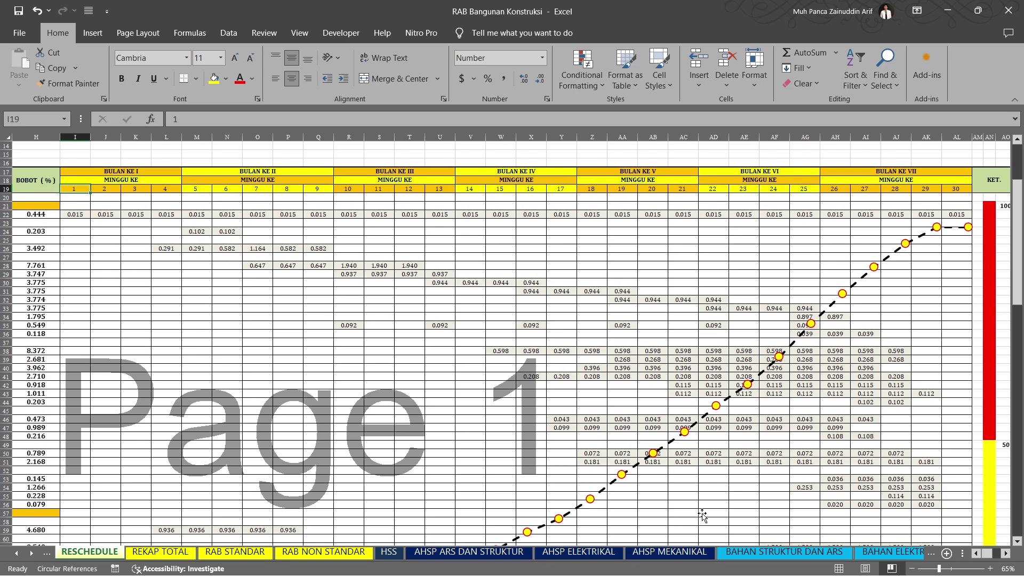
scroll(308, 417, down, 4)
scroll(308, 417, down, 4)
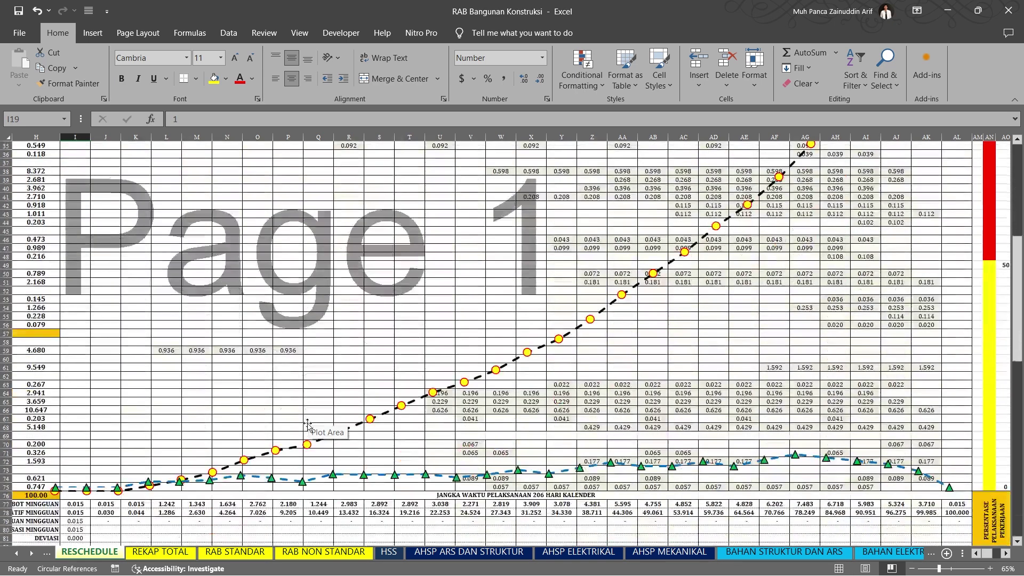
scroll(308, 422, up, 8)
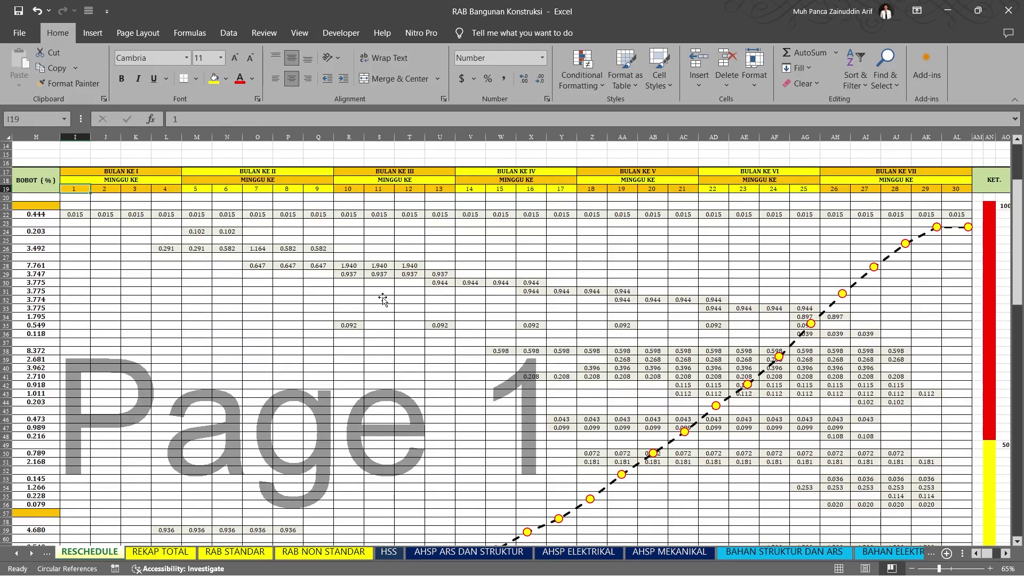
Inspect the weekly weight formula of Pekerjaan Persiapan in I22 and select its values from week 1 through week 30
click(975, 554)
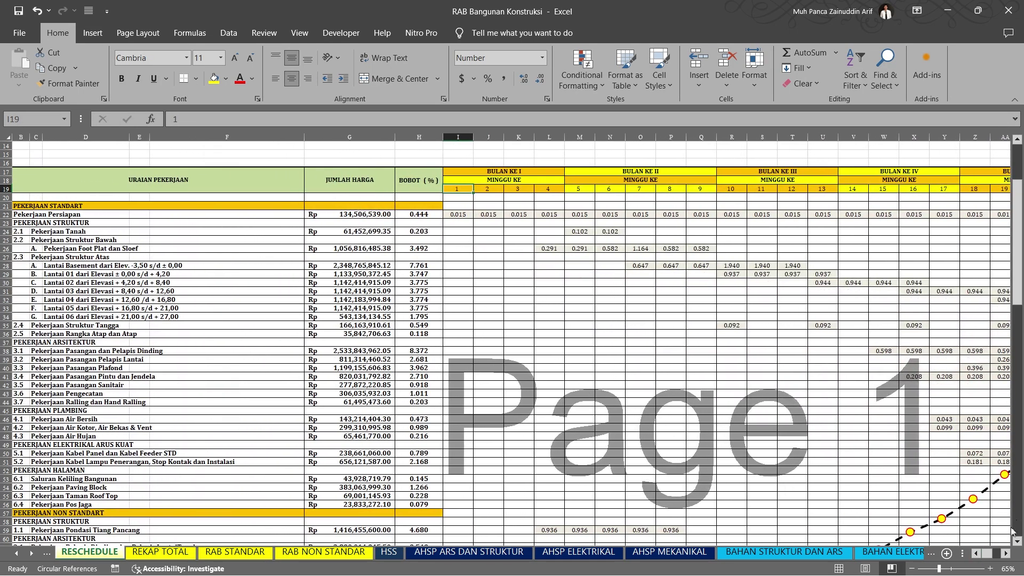
click(976, 554)
click(138, 214)
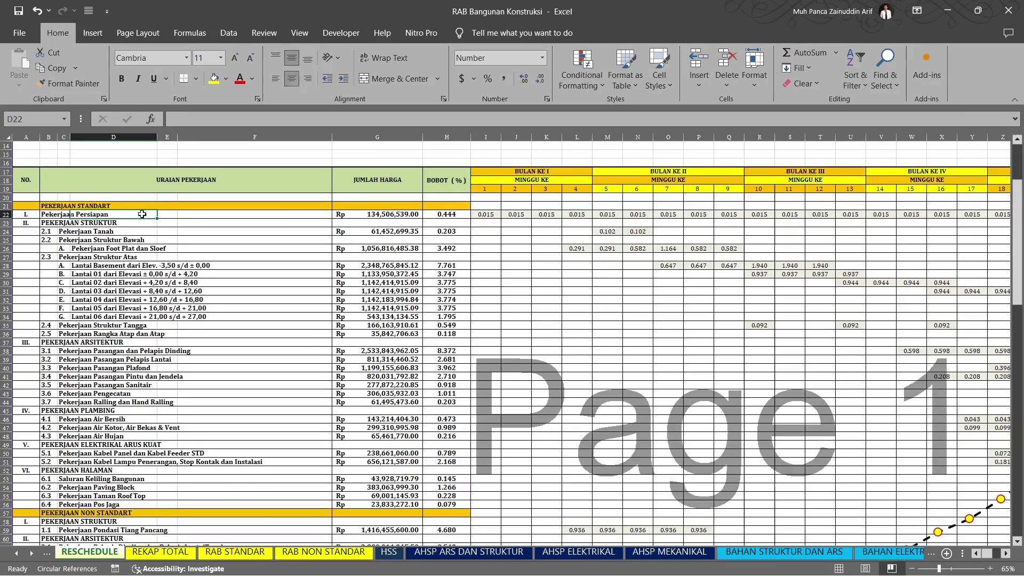
click(488, 214)
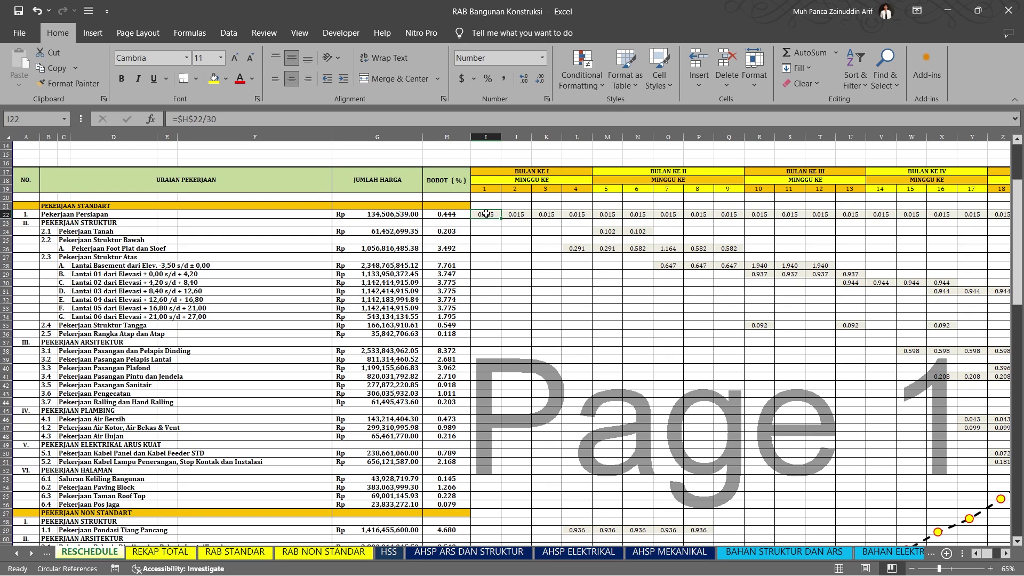
double_click(486, 213)
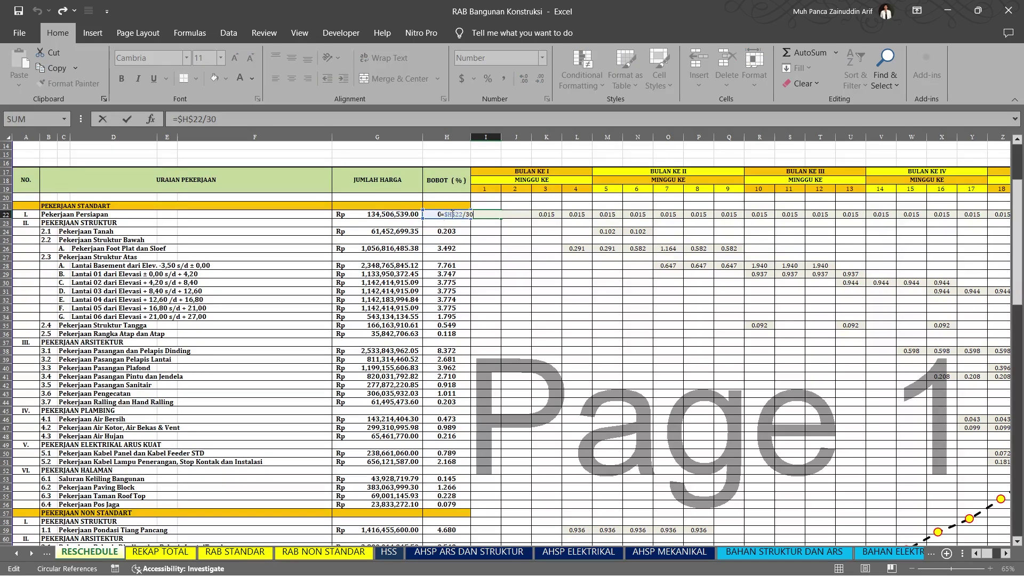
key(ctrl+Return)
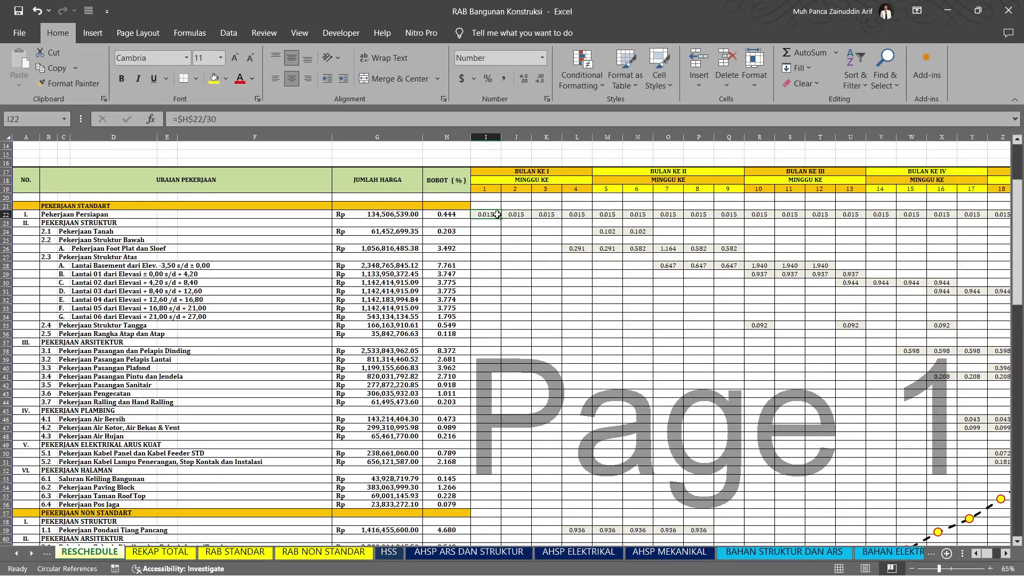
drag(520, 214, 967, 214)
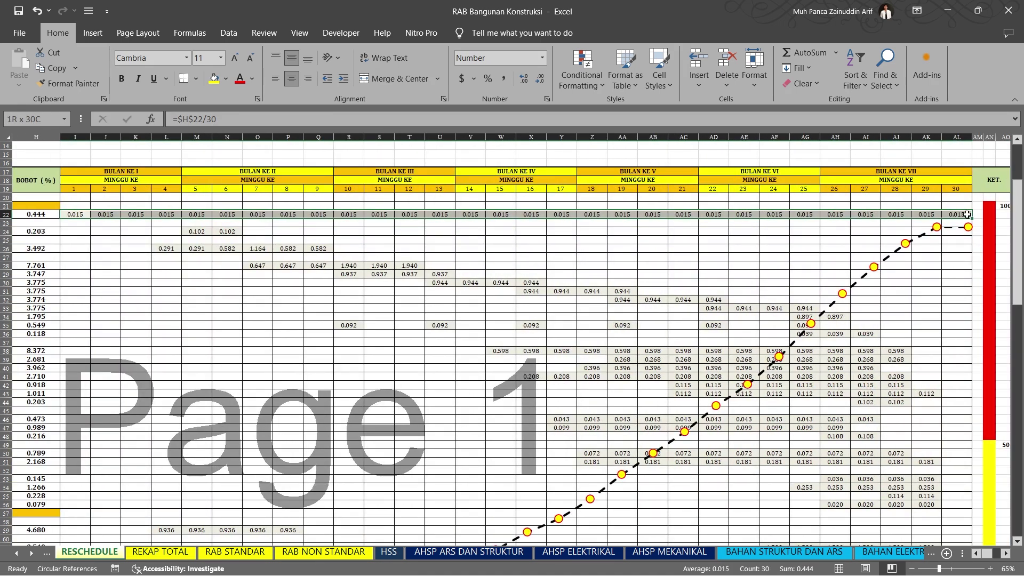
drag(967, 215, 967, 214)
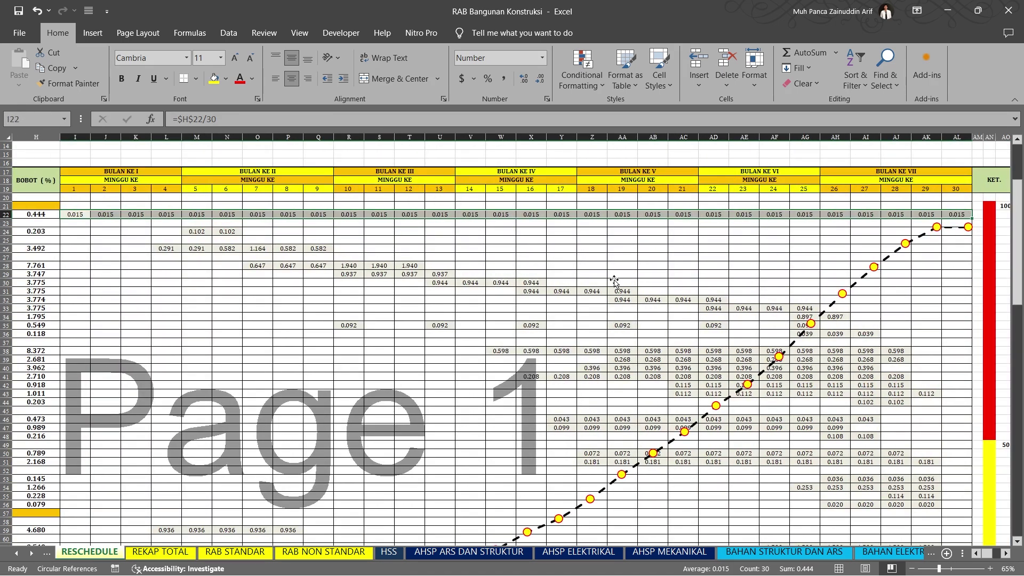
Check the weight formula of Pekerjaan Tanah in H24 and its weekly split formula in M24
click(978, 554)
click(976, 554)
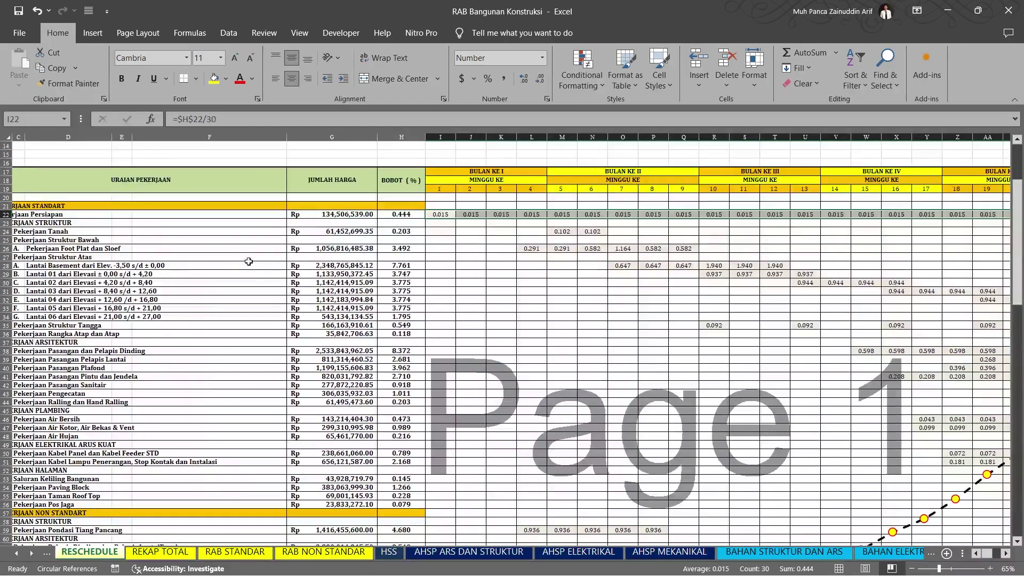
click(35, 231)
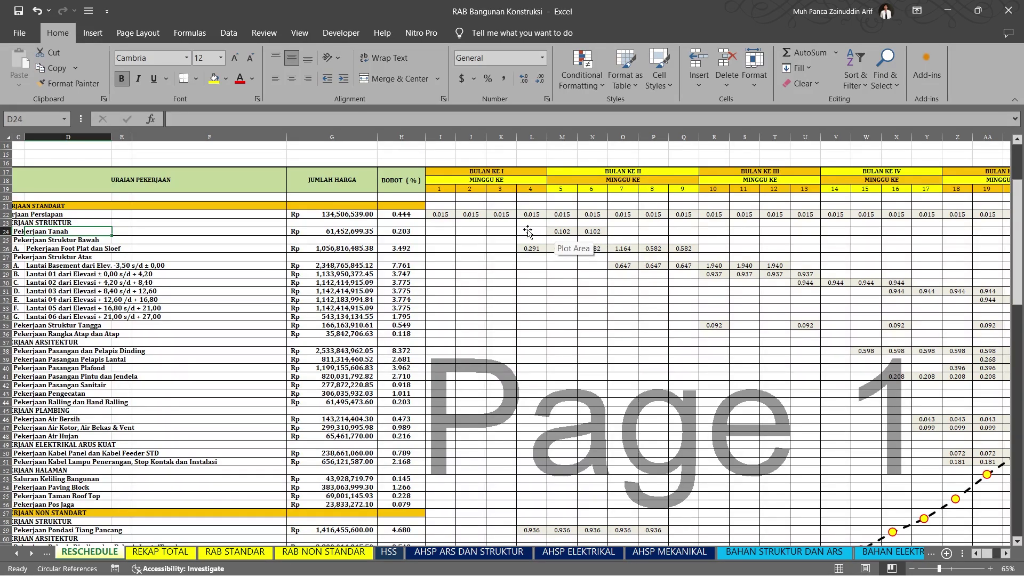
click(391, 232)
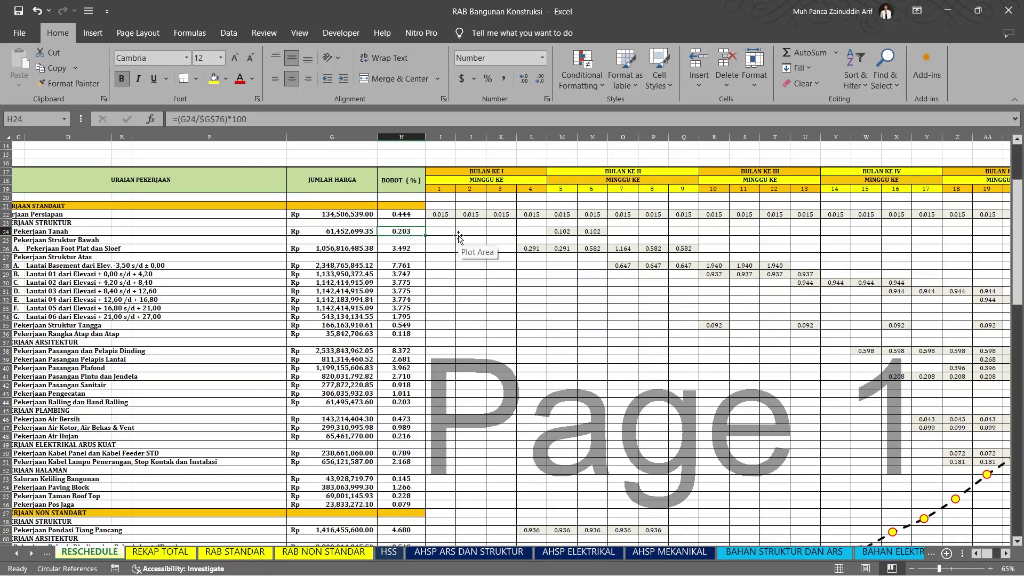
key(ctrl+Right)
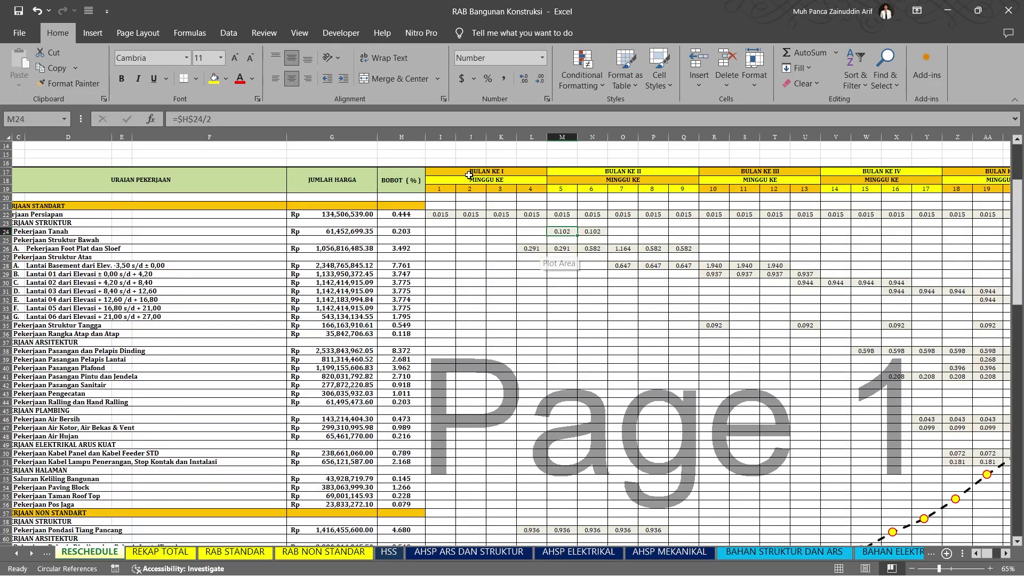
Examine the RENCANA BOBOT MINGGUAN row beneath the schedule against the weekly work values above it
scroll(502, 269, down, 1)
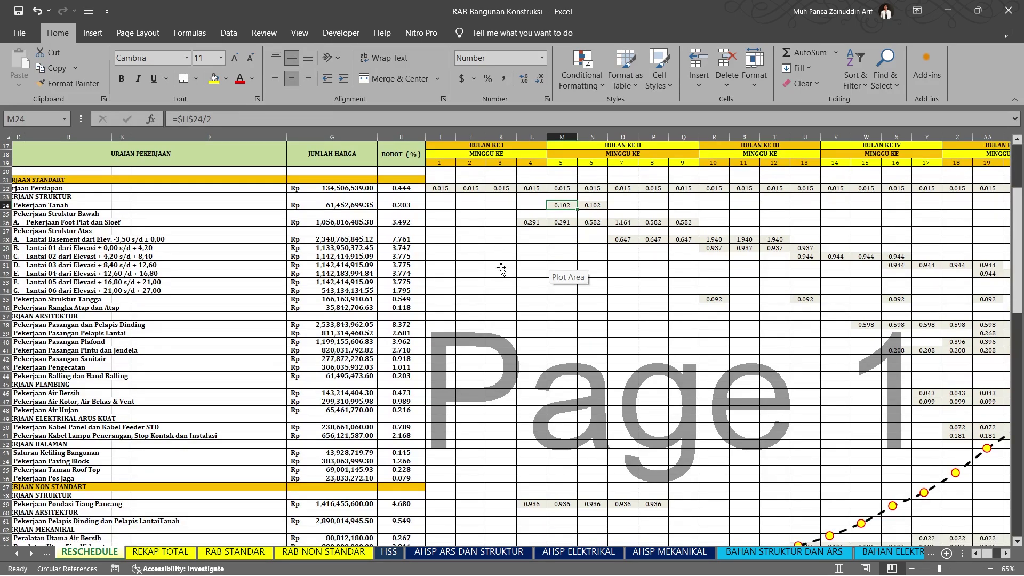
scroll(501, 270, down, 9)
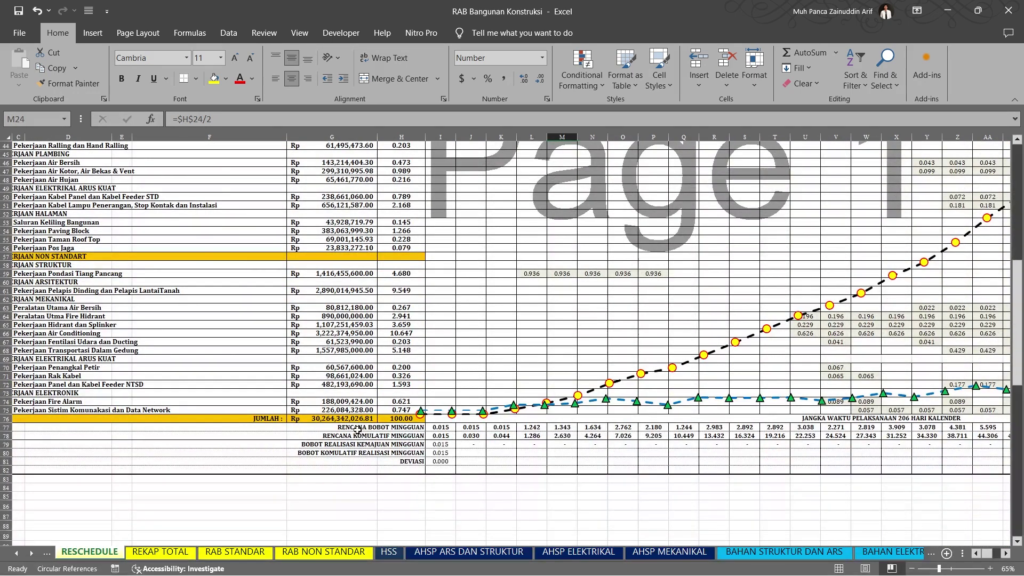
click(358, 429)
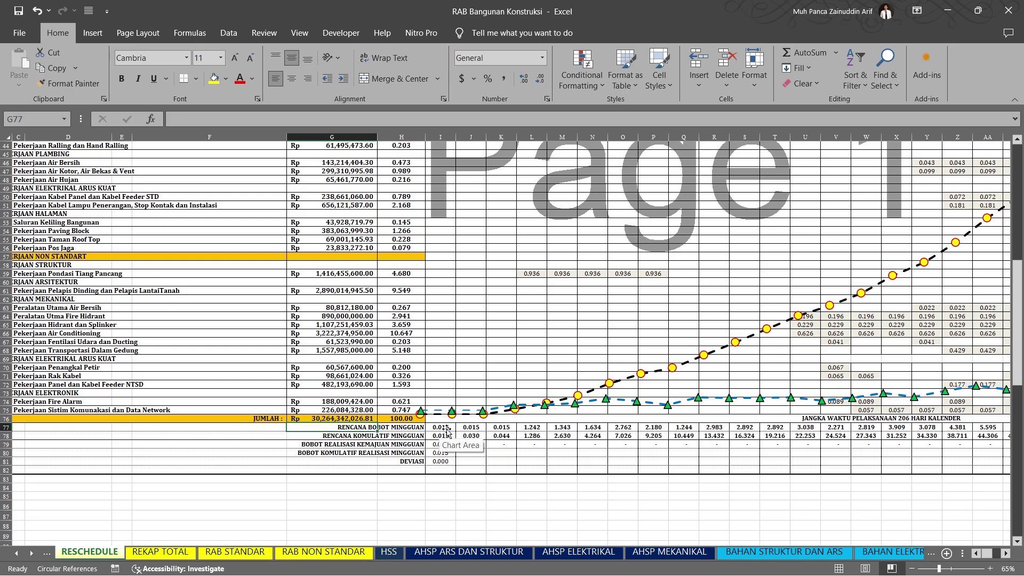
scroll(440, 430, up, 7)
scroll(439, 430, up, 2)
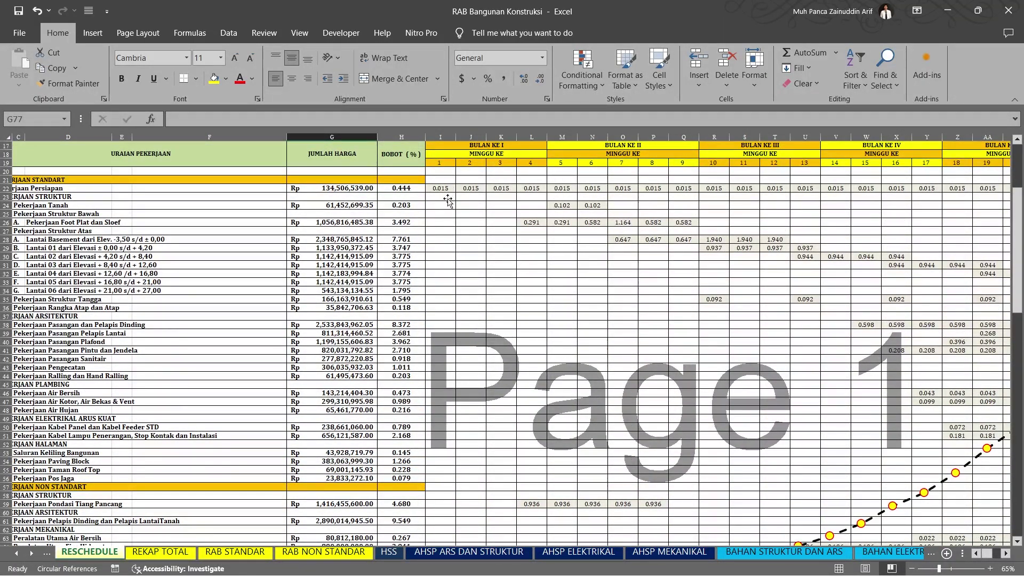
scroll(457, 336, down, 7)
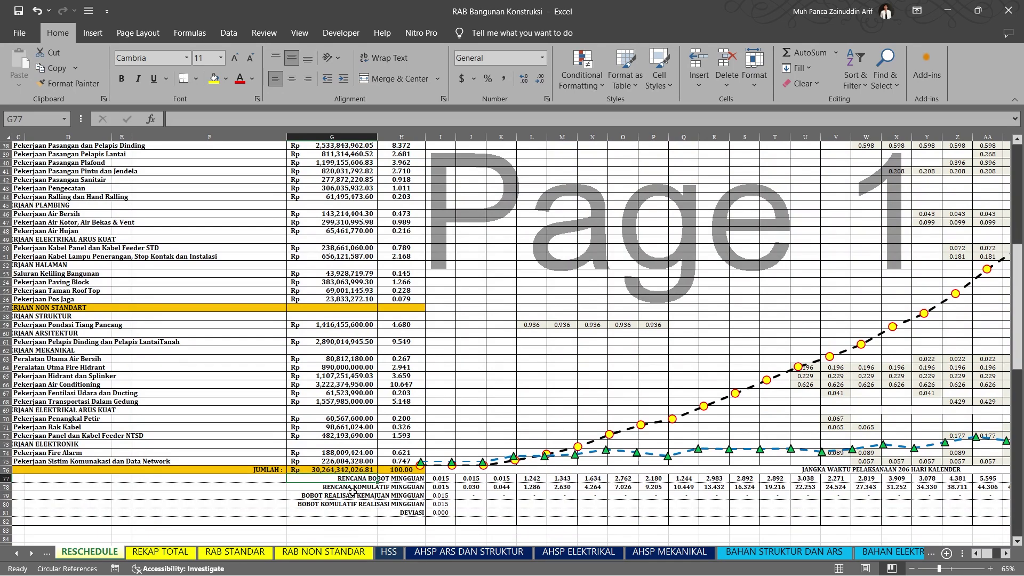
Inspect the RENCANA KOMULATIF MINGGUAN formula in J78 and follow the row through to week 30 in AL78
click(430, 487)
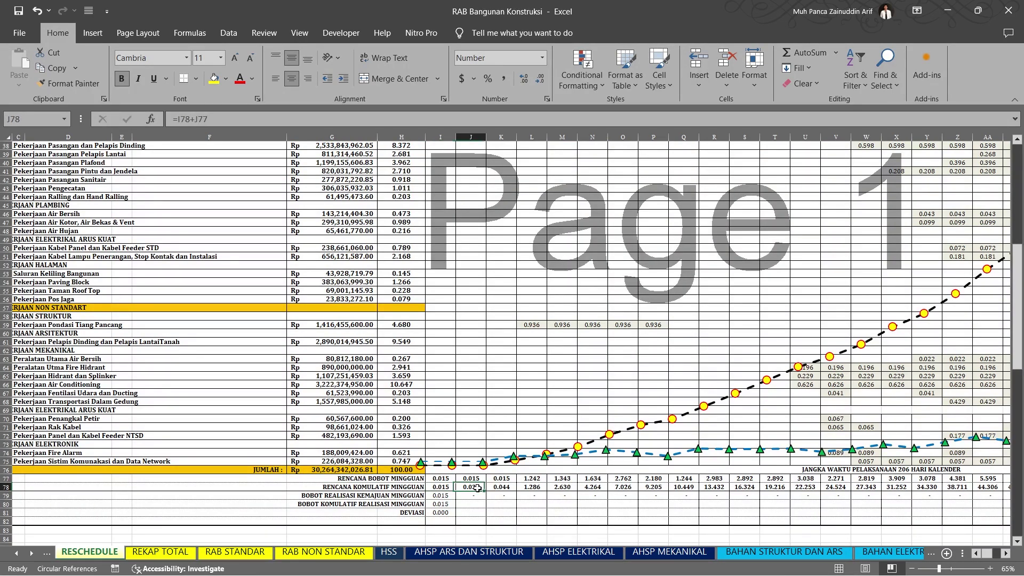
double_click(478, 489)
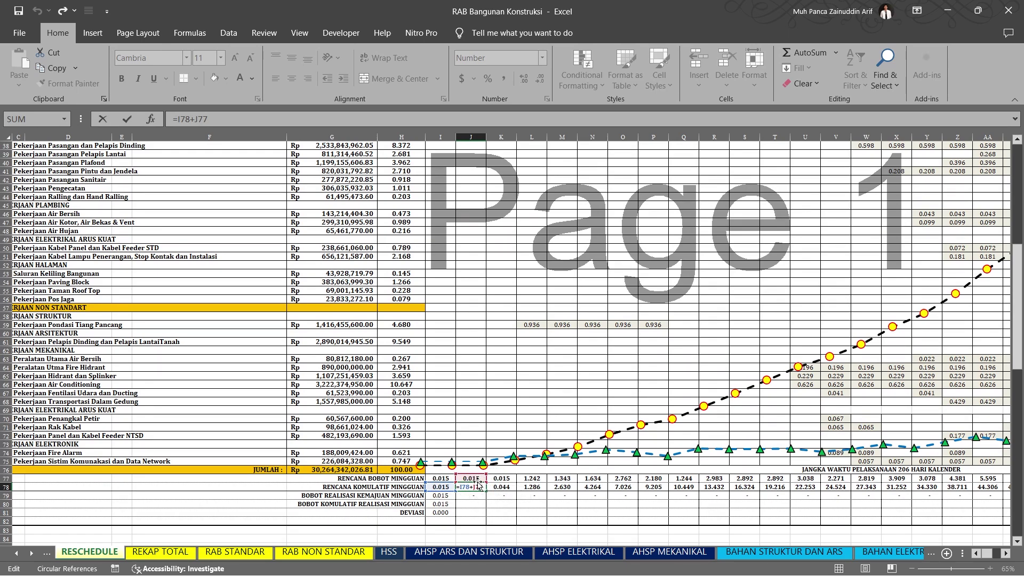
key(Tab)
drag(565, 489, 956, 493)
click(956, 487)
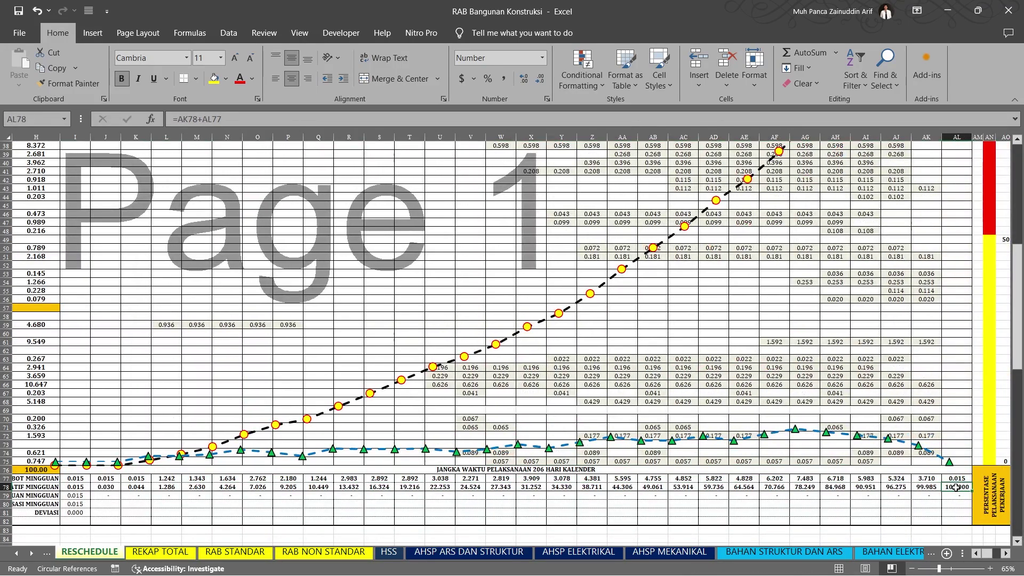
Review the full schedule with its S-curve and inspect the week 1 realisation and deviation cells in I79:I81
drag(939, 570, 931, 570)
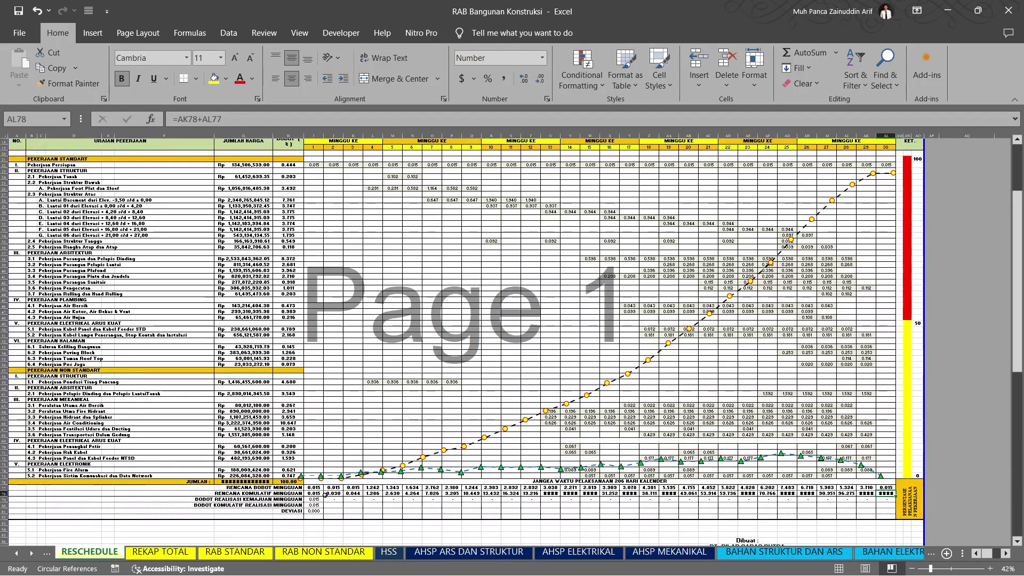
drag(318, 164, 339, 165)
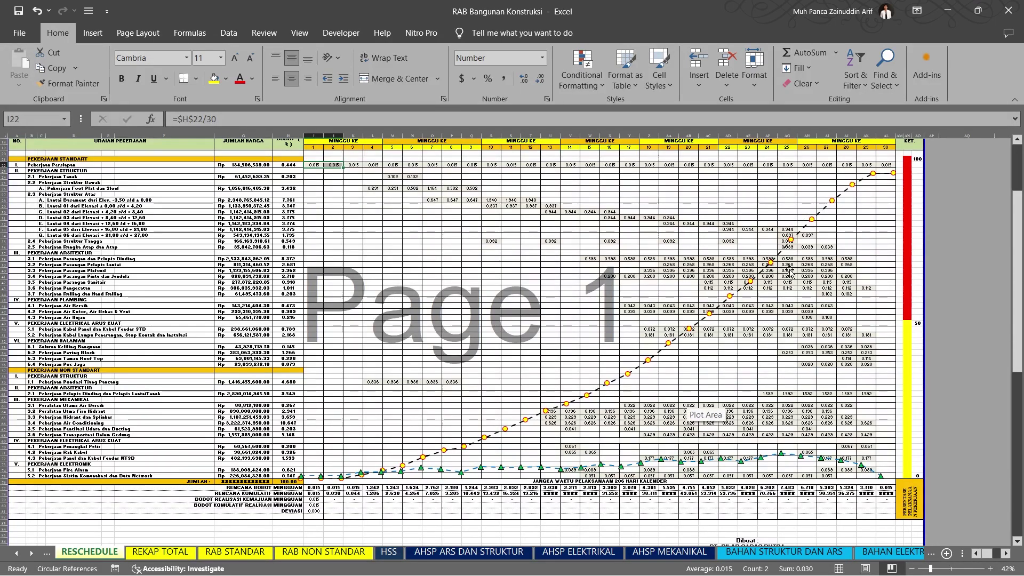
click(212, 503)
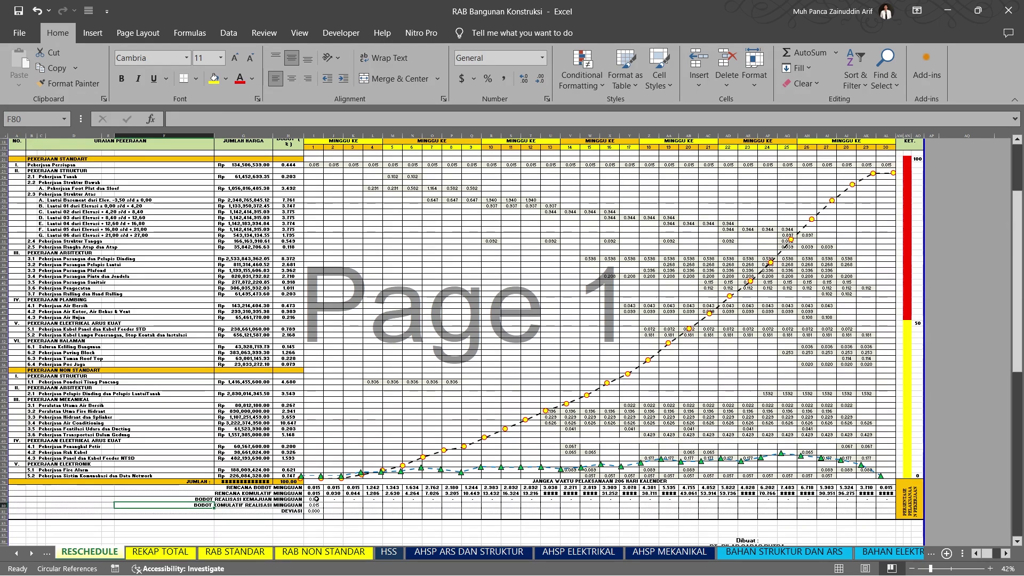
drag(316, 498, 316, 511)
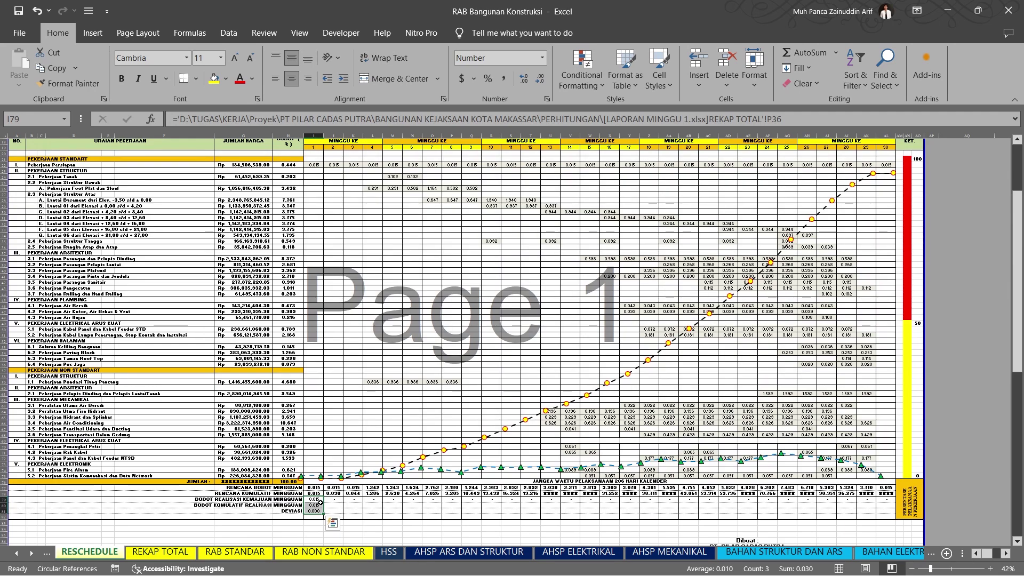
click(328, 502)
scroll(558, 246, up, 1)
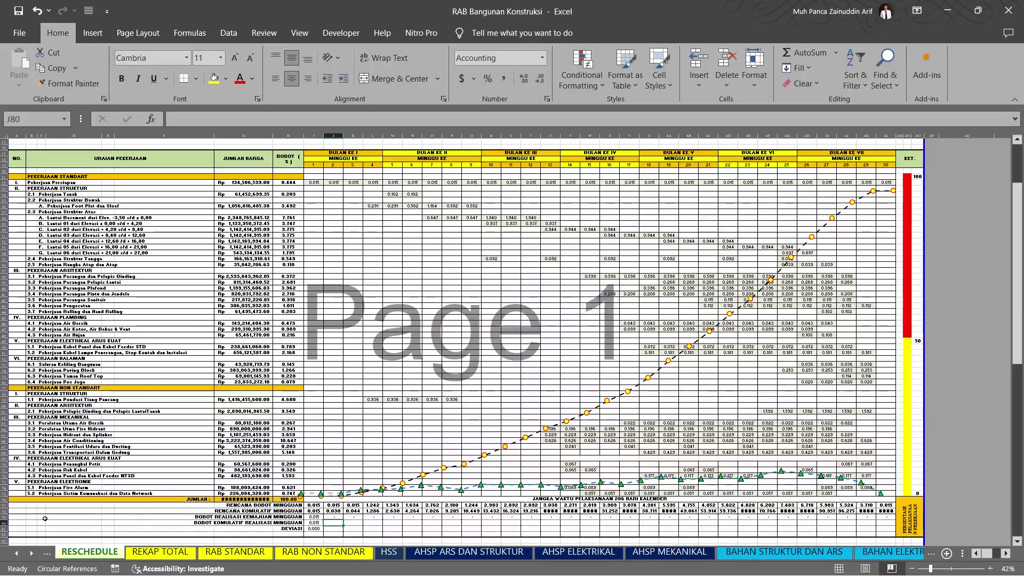
Look over the subcontracted work list on the SUBKON sheet and the recapitulation form on the TKDN sheet
click(48, 557)
click(48, 556)
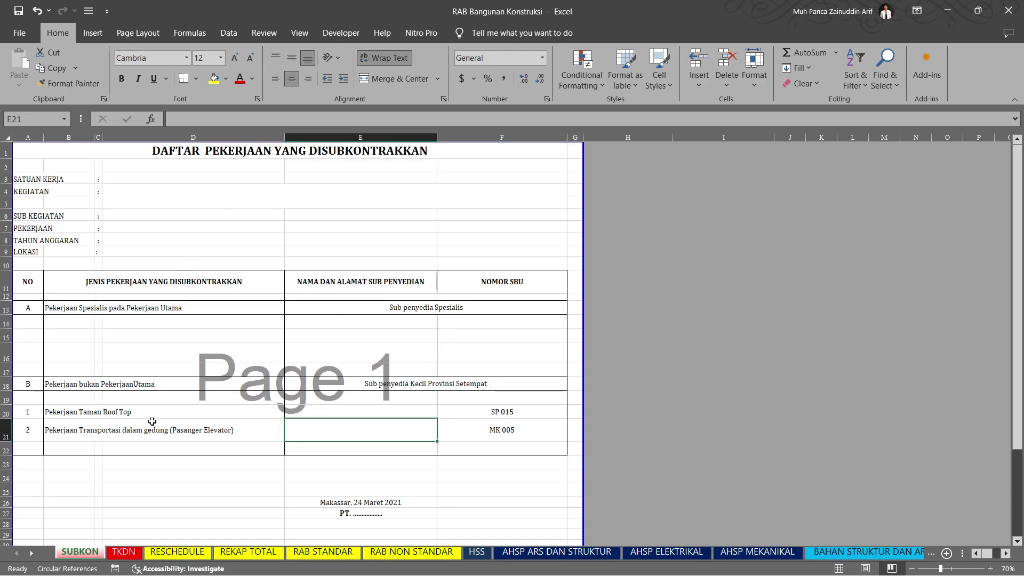
scroll(357, 280, down, 1)
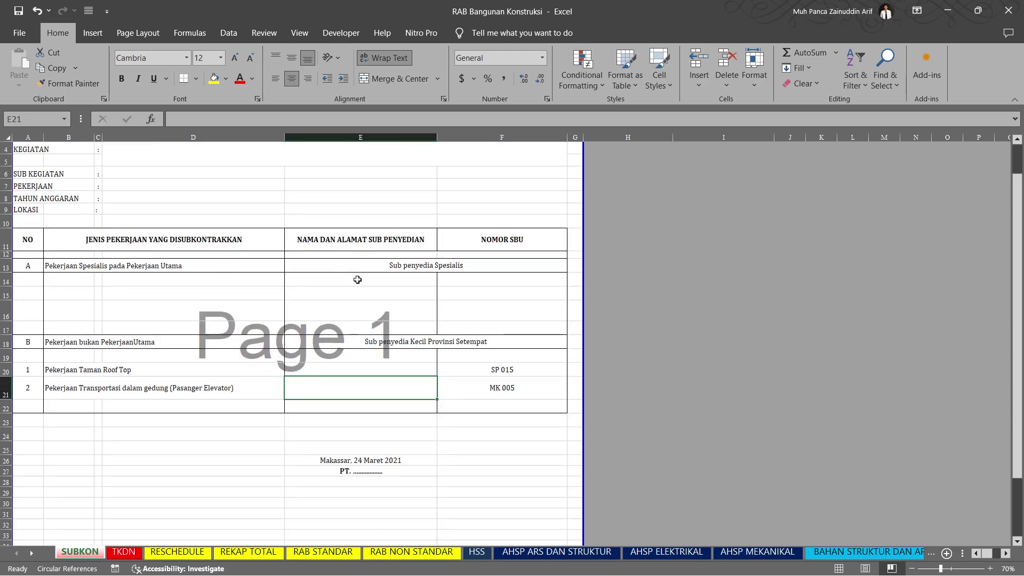
click(126, 546)
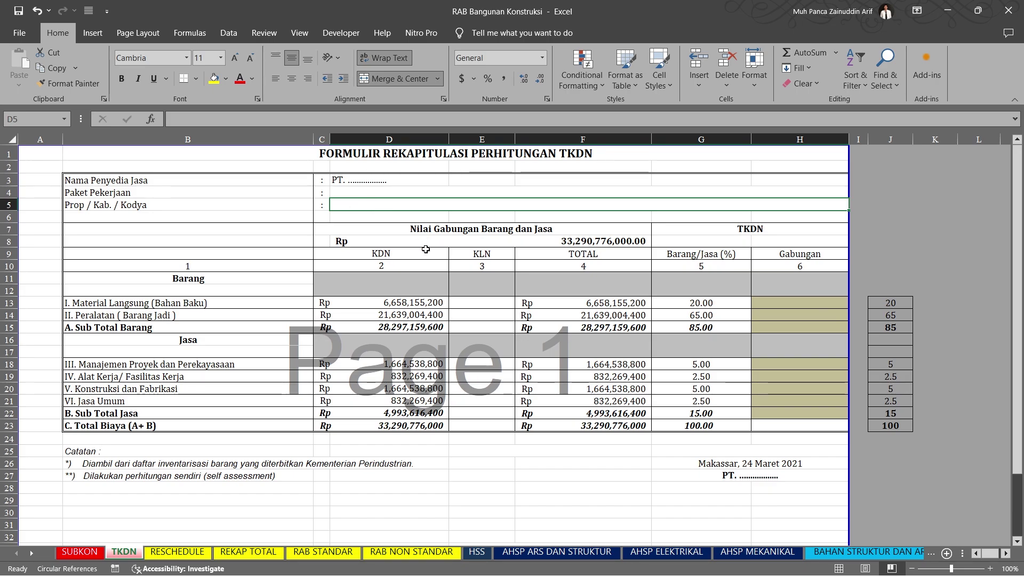
Go through the budget sheets from REKAP TOTAL via RAB STANDAR, RAB NON STANDAR and HSS to the AHSP analyses, ending at AHSP MEKANIKAL
click(248, 552)
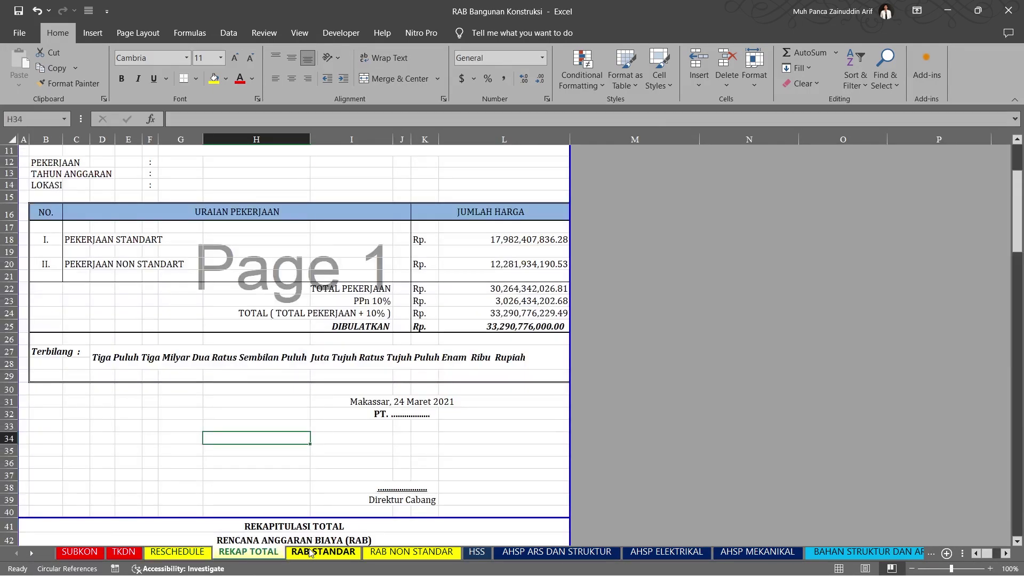
click(348, 555)
click(396, 555)
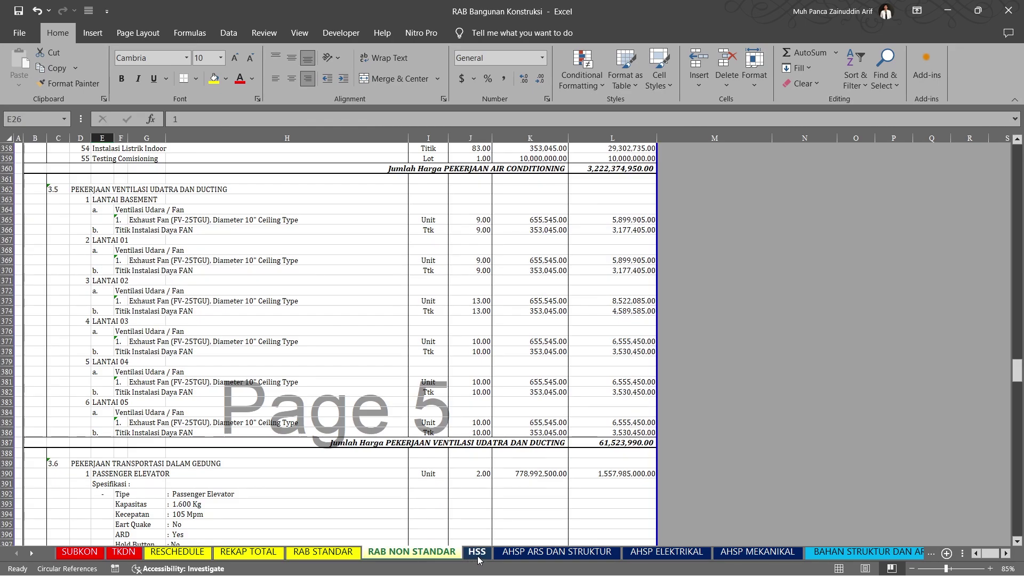
click(477, 555)
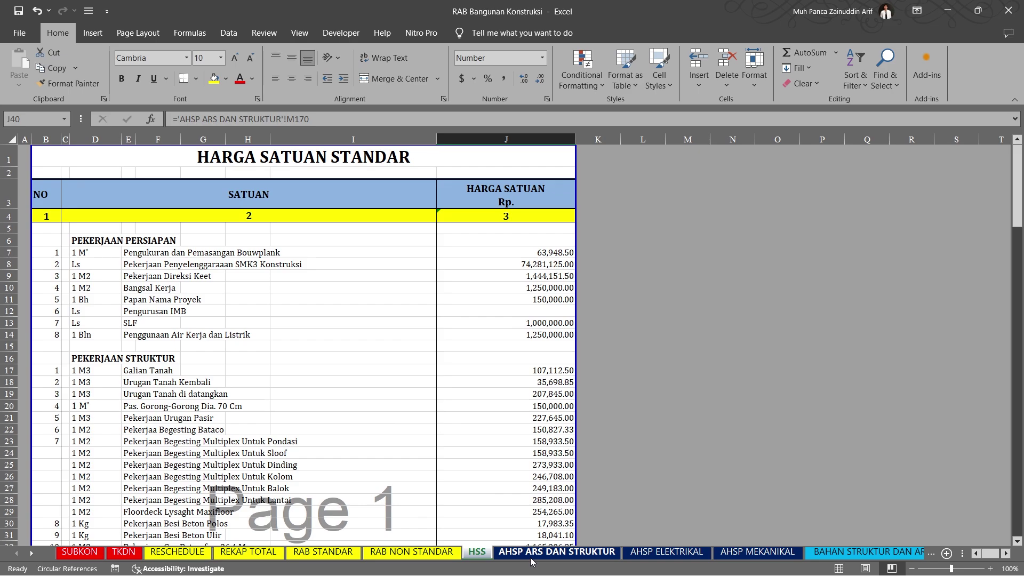
click(557, 552)
click(757, 552)
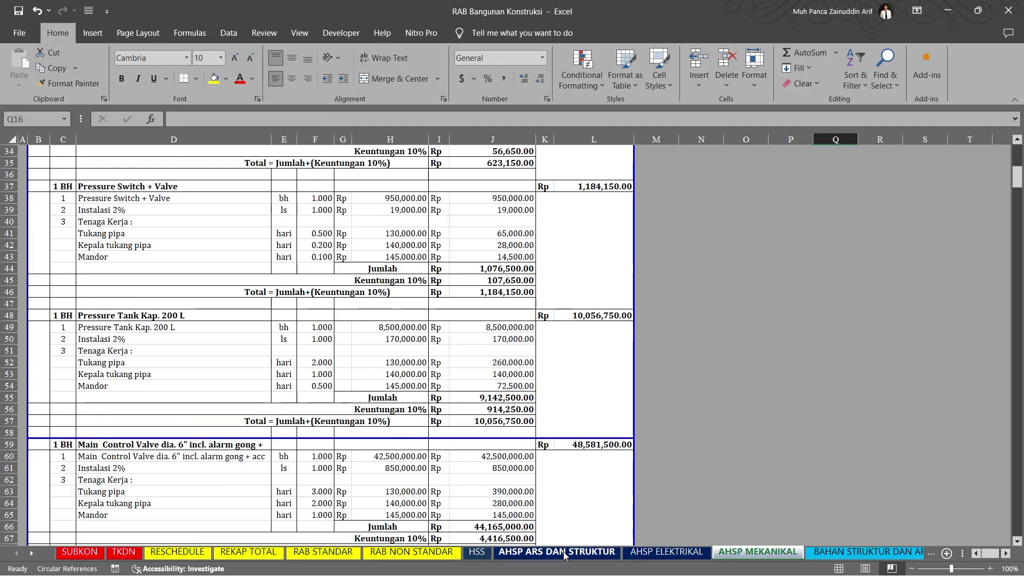
Trace back from AHSP ARS DAN STRUKTUR through HSS, both RAB sheets and REKAP TOTAL to the RESCHEDULE sheet
click(557, 553)
click(478, 552)
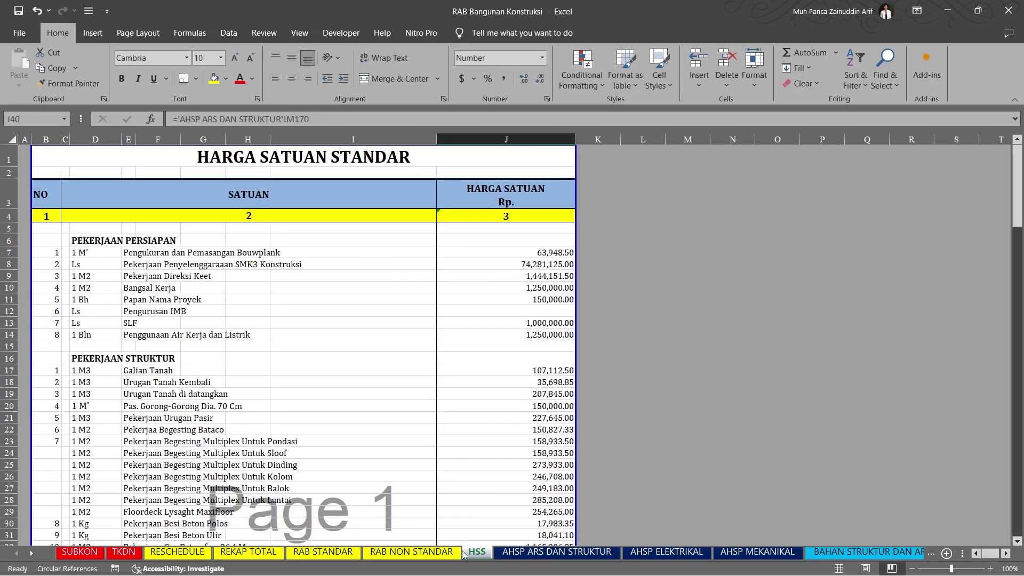
click(415, 554)
click(331, 554)
click(249, 554)
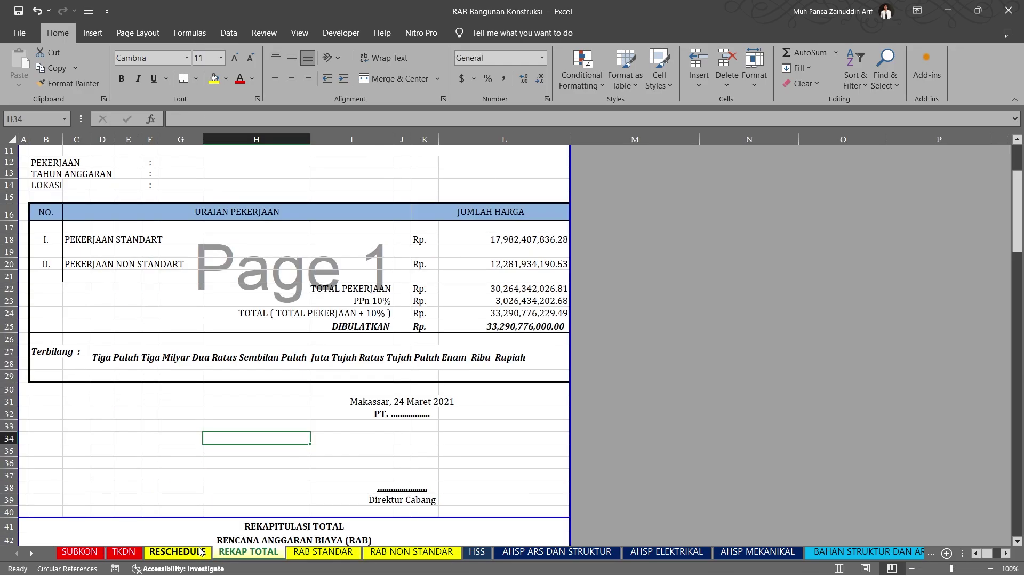
click(198, 553)
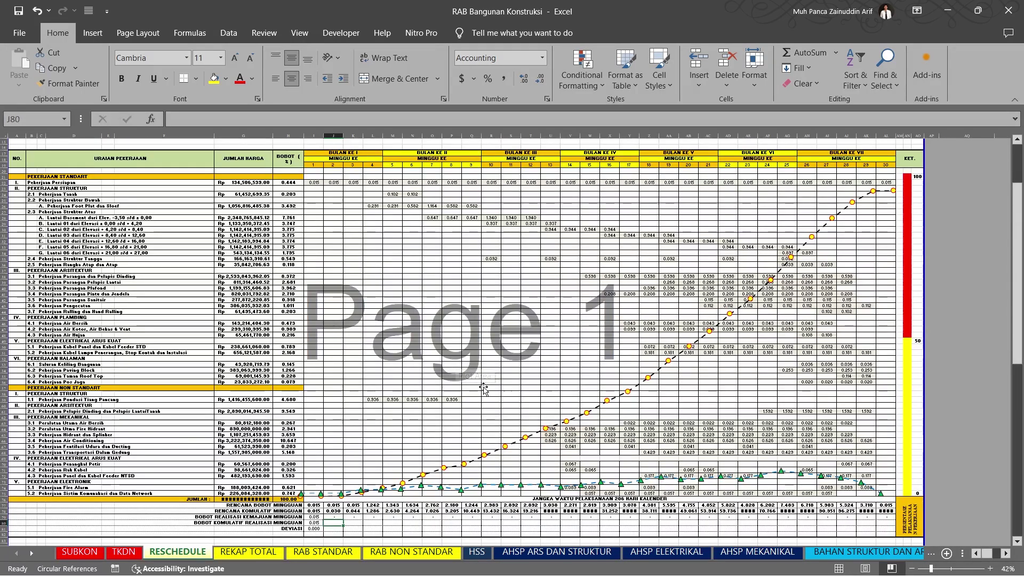